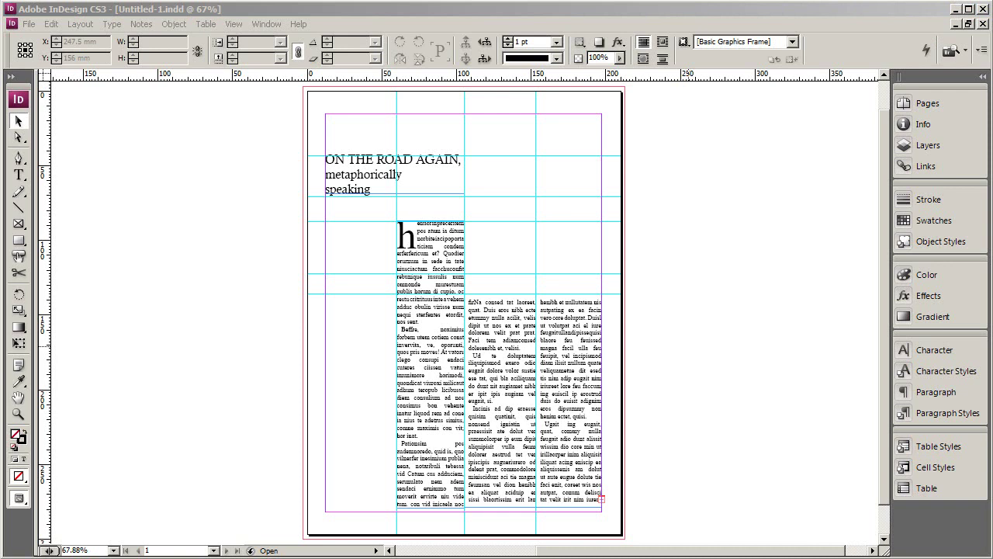
Place Penguins.jpg on the page, with its upper-left corner at the top margin on the guide beside the headline
click(28, 24)
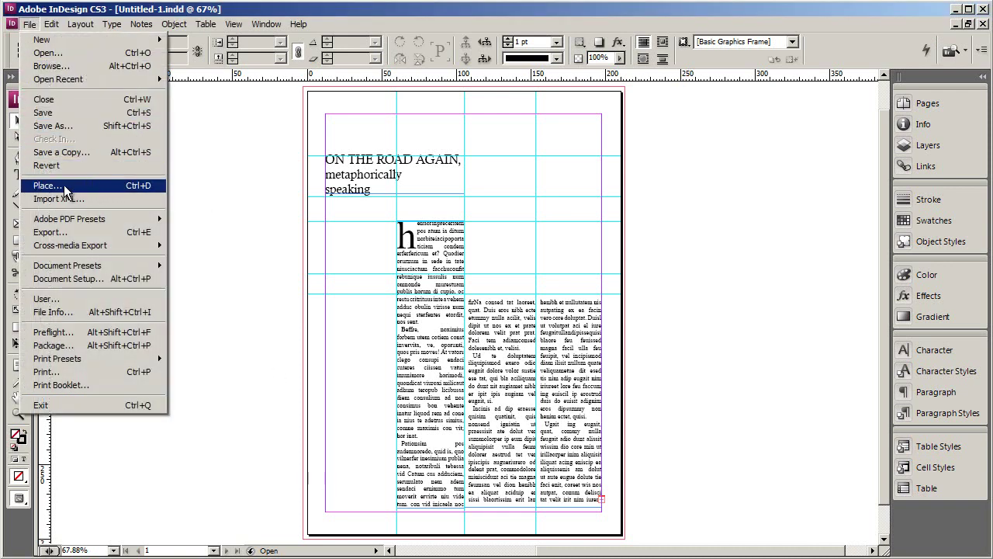
click(63, 185)
drag(380, 94, 435, 71)
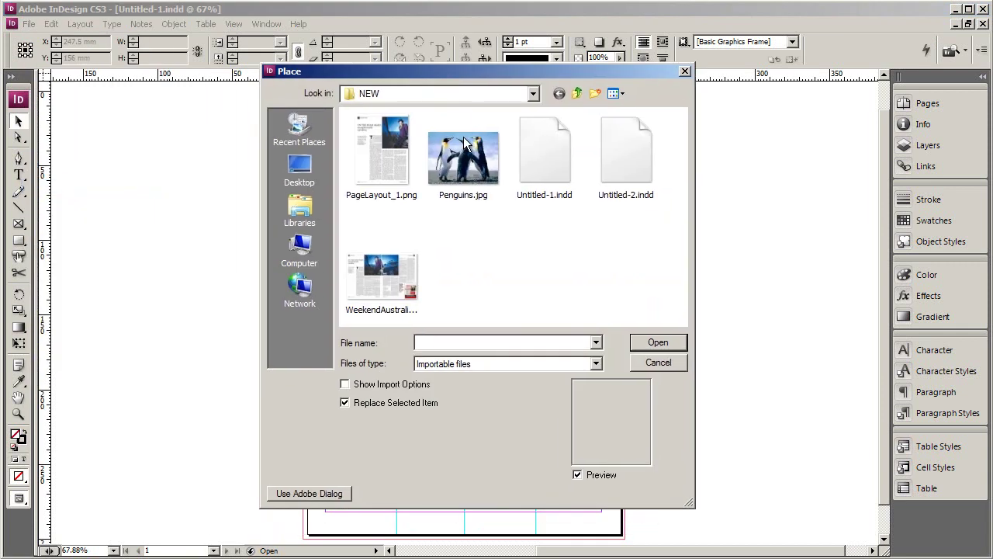
click(465, 155)
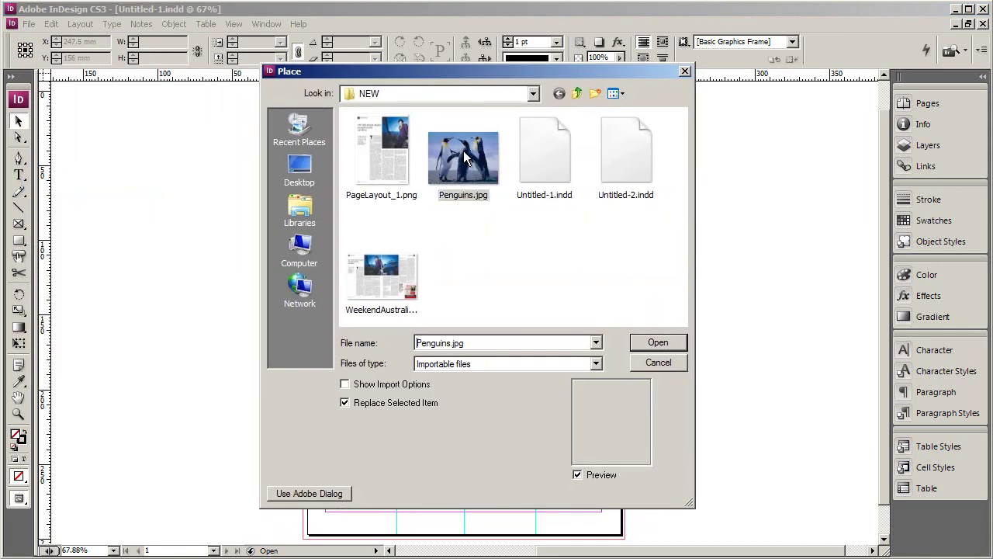
click(658, 347)
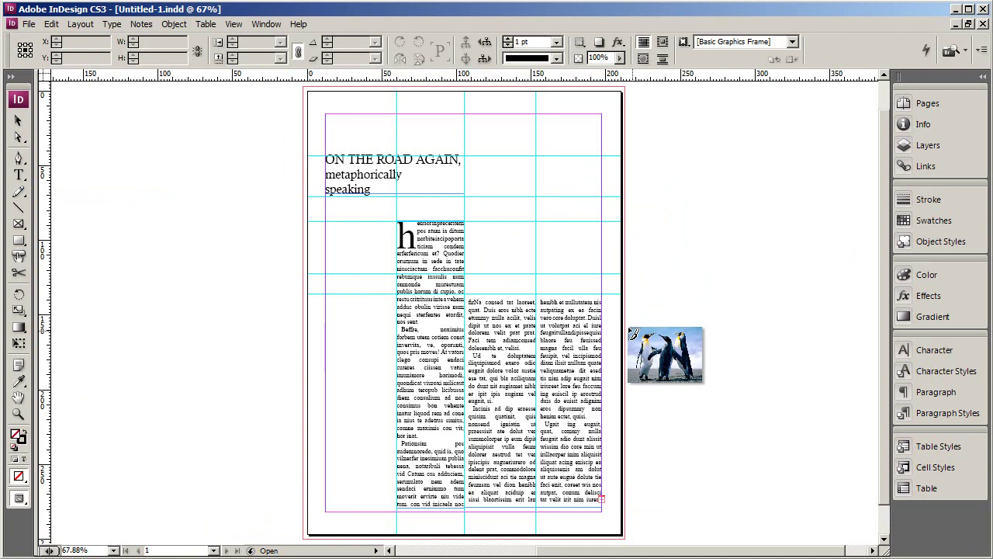
click(464, 114)
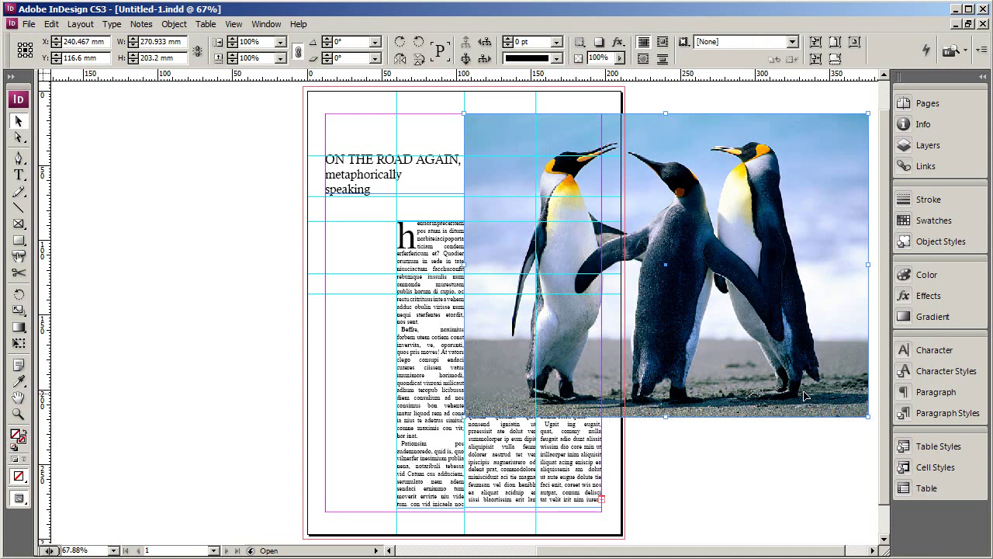
Crop the penguin picture's frame to 89 by 121 mm so it fits above the last two text columns
drag(868, 416, 723, 305)
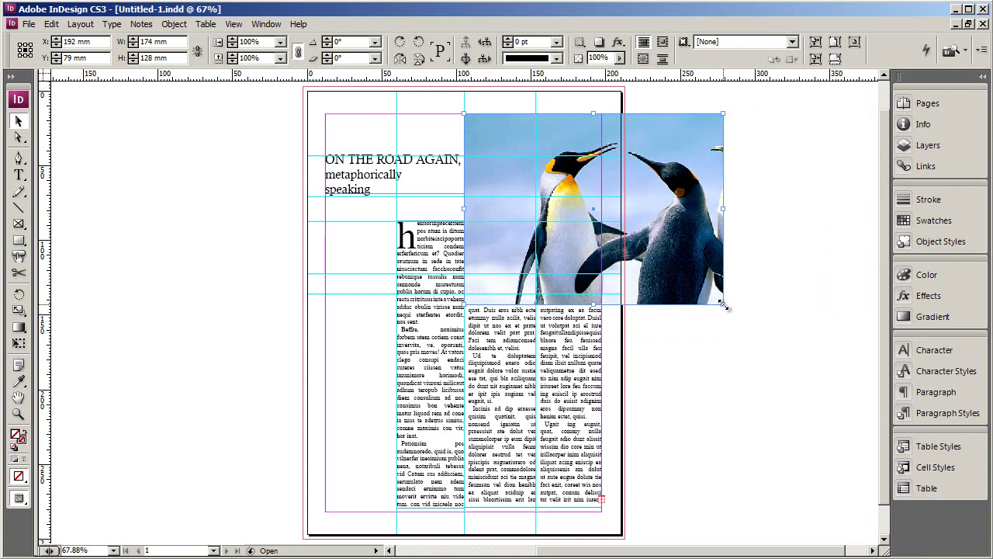
drag(723, 304, 534, 293)
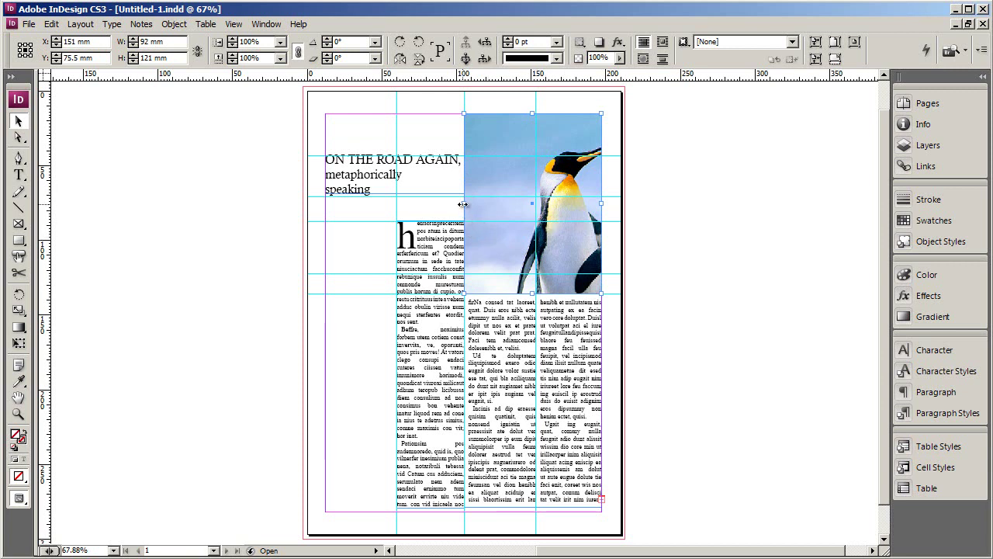
drag(464, 204, 468, 206)
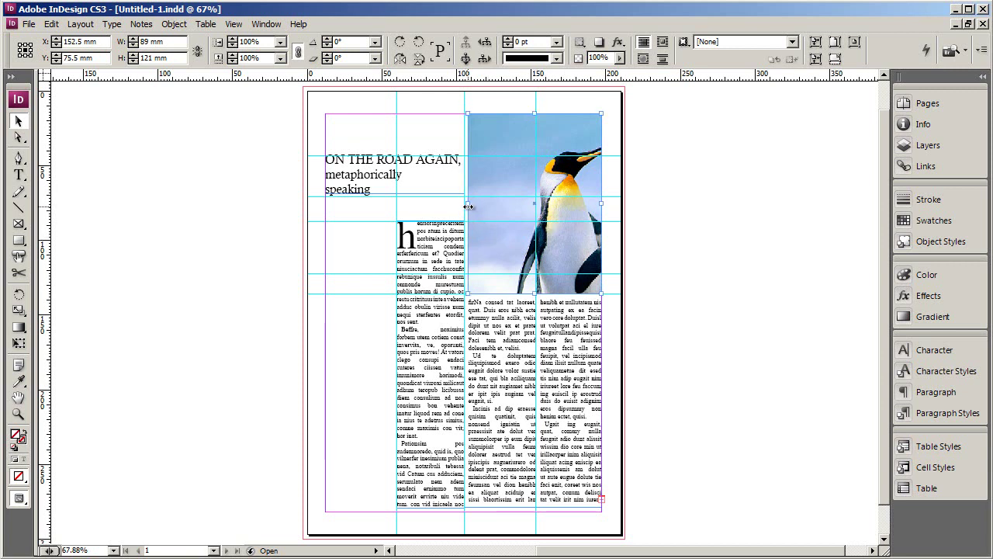
key(alt+Tab)
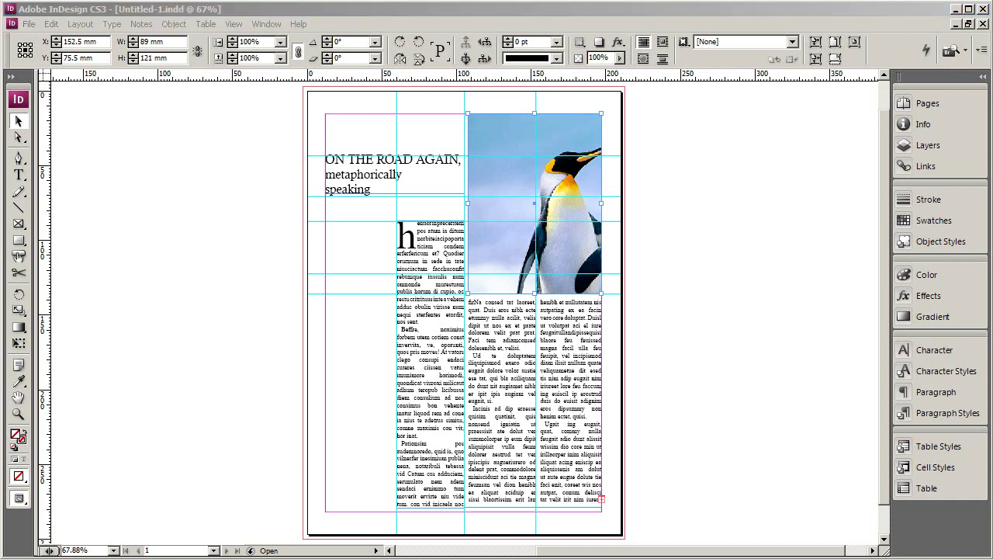
key(alt+Tab)
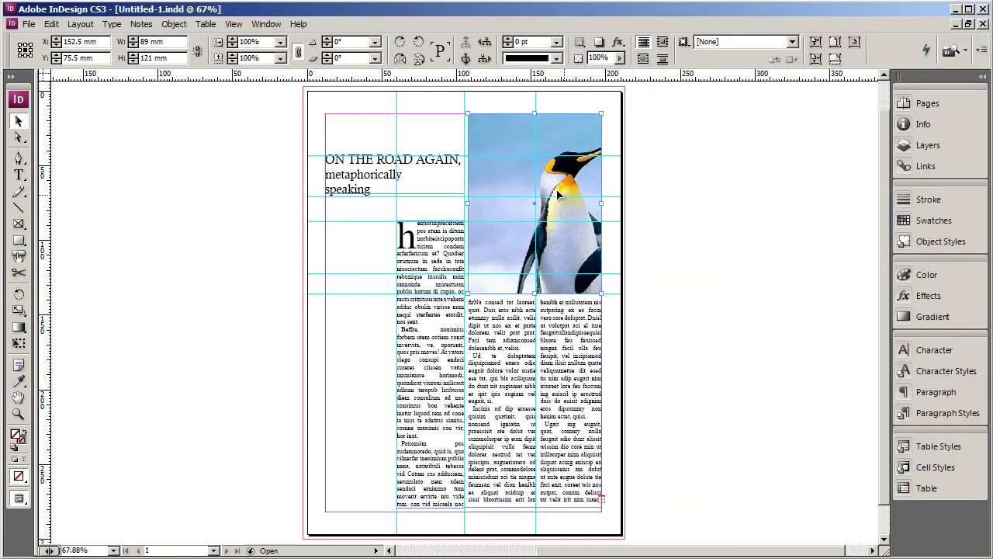
Scale the penguin image inside its frame to about 166 by 124.5 mm and centre the middle penguin in the frame
key(ctrl+shift+a)
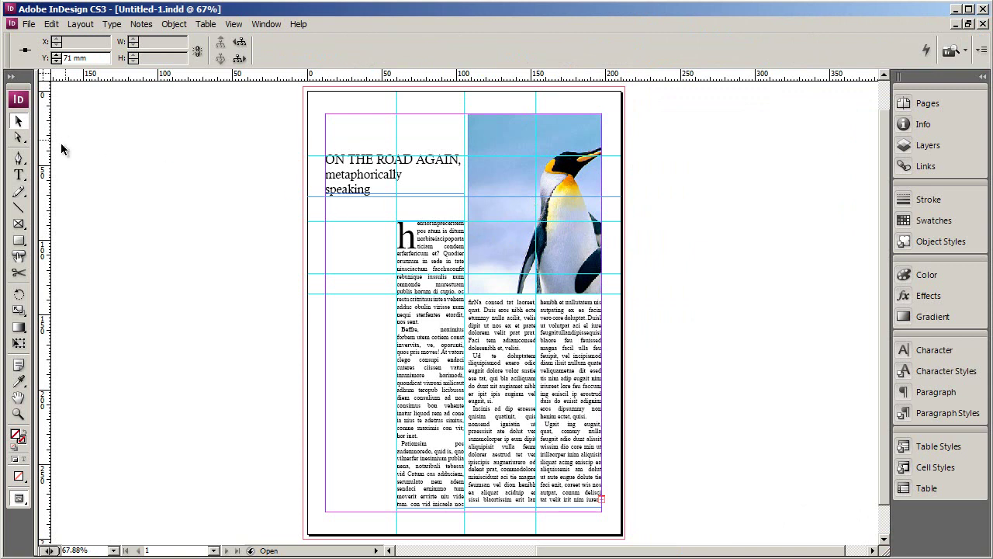
click(17, 139)
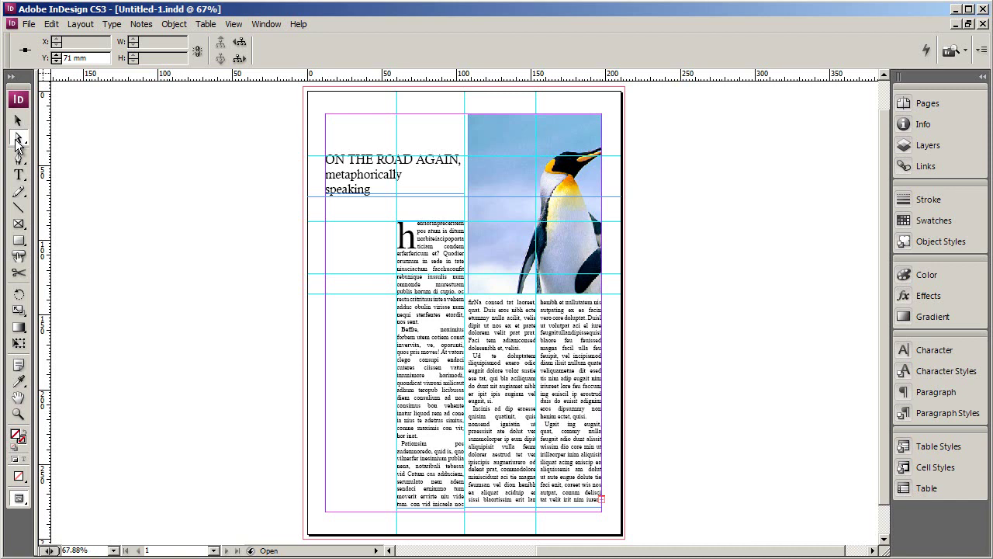
click(523, 181)
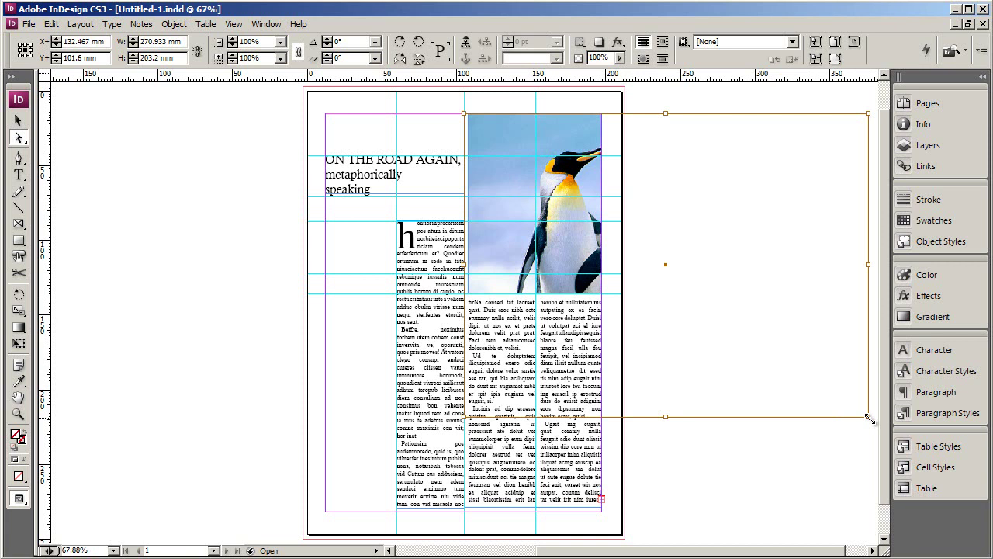
drag(869, 417, 698, 250)
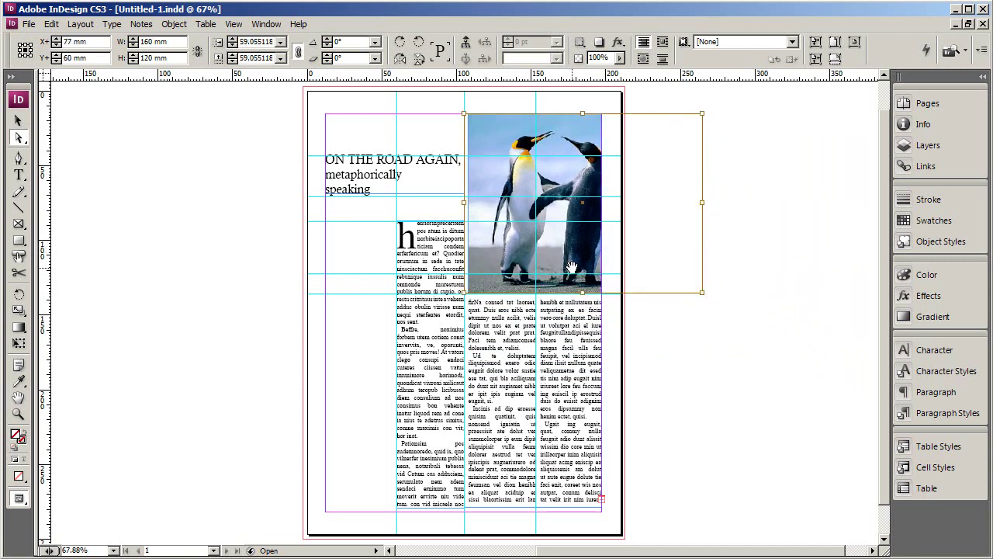
drag(696, 293, 563, 251)
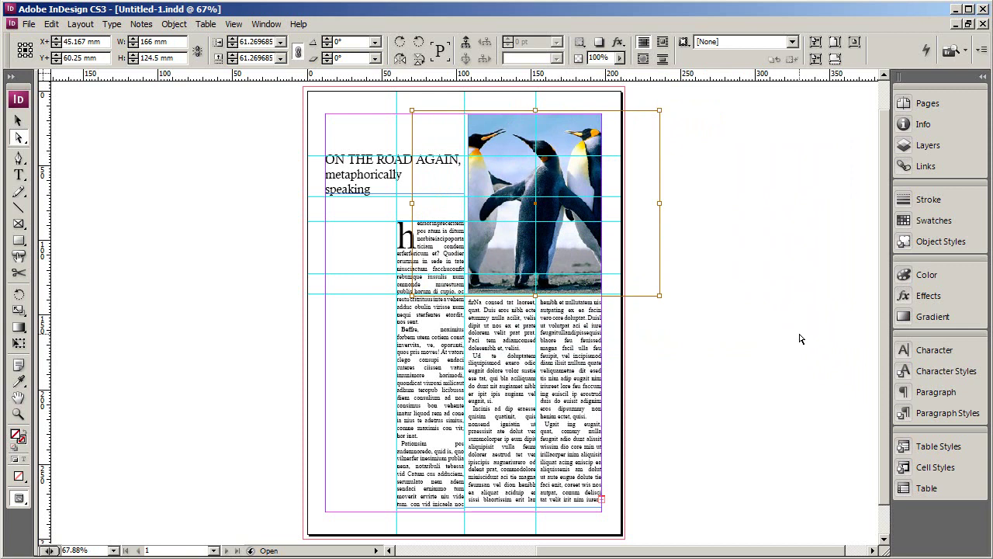
click(18, 121)
click(660, 342)
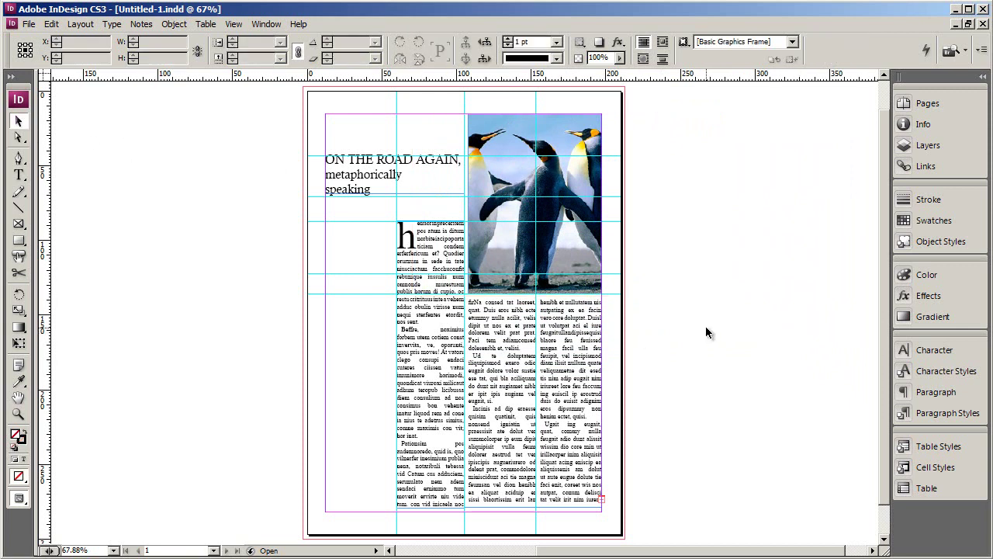
Draw a wide rectangle about 115 by 20 mm and a square about 43.5 mm on the pasteboard beside the page
key(m)
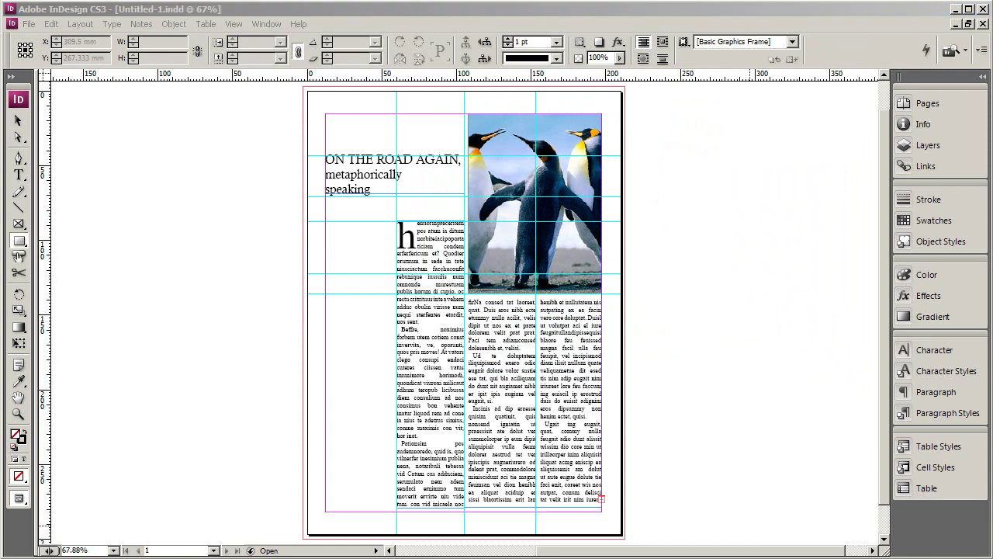
key(alt+Tab)
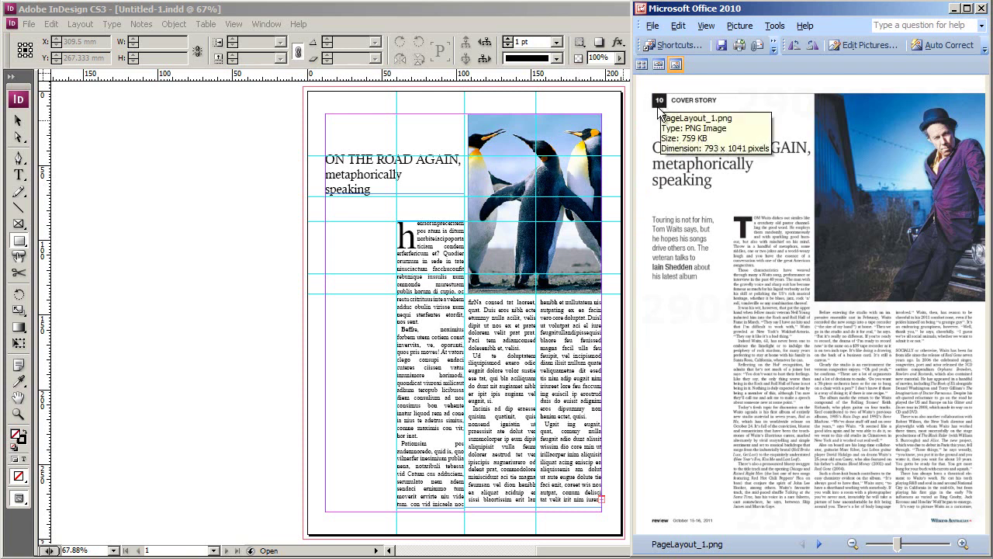
click(19, 249)
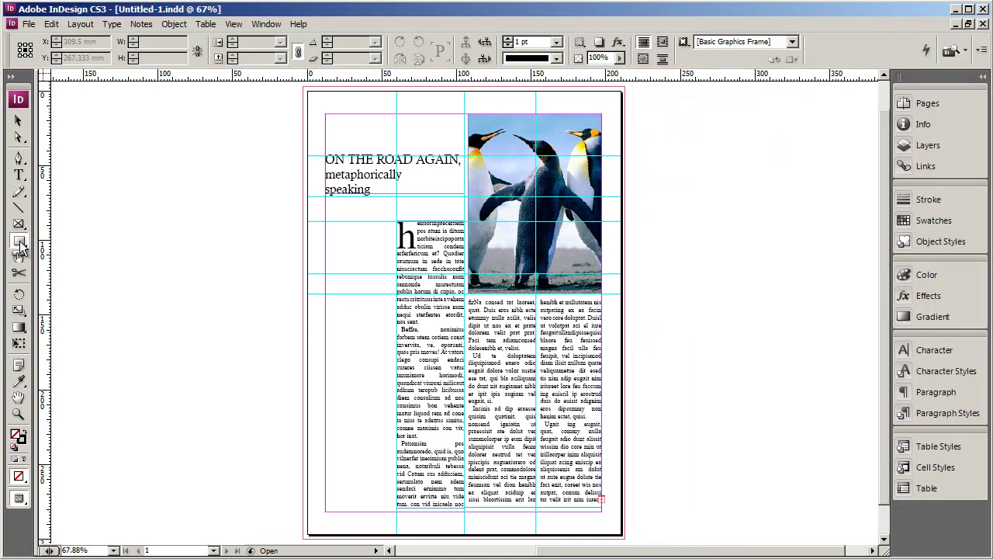
click(19, 243)
click(31, 242)
click(24, 244)
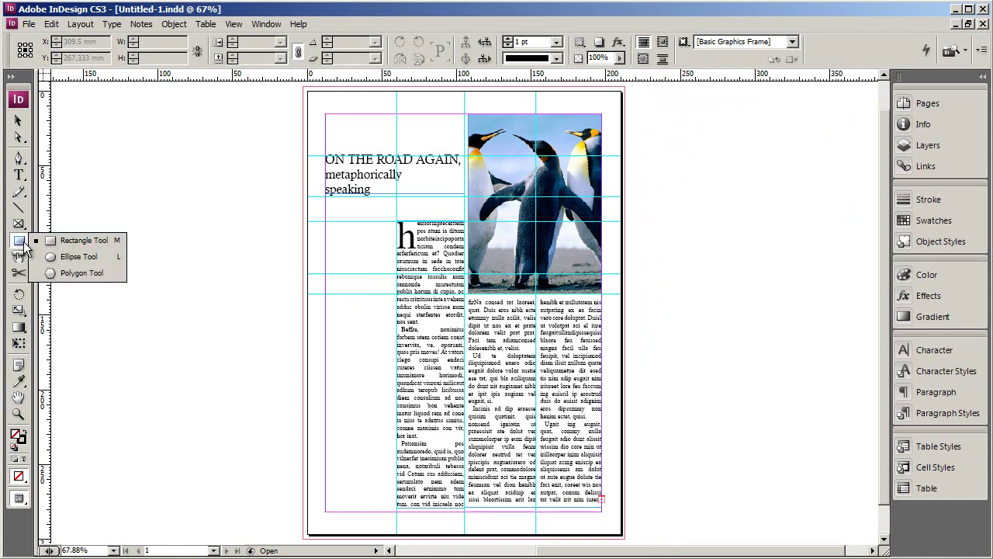
click(89, 241)
drag(70, 117, 243, 145)
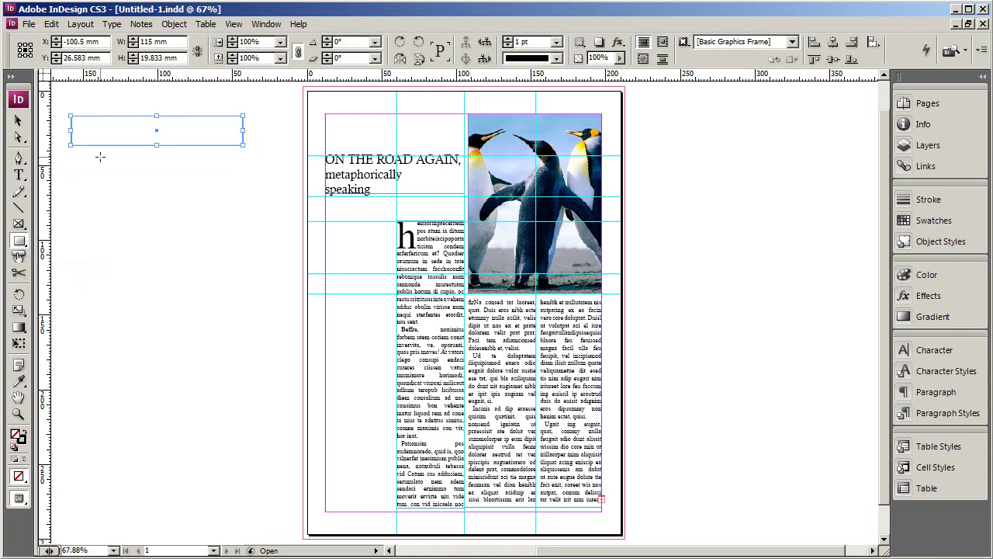
drag(98, 157, 193, 223)
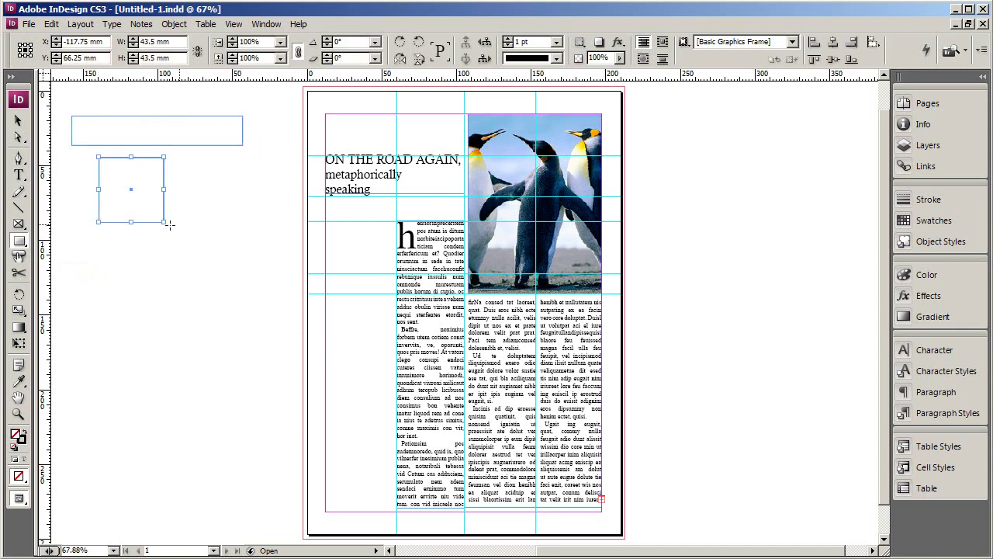
Draw a tall ellipse and a circle about 32 mm in diameter on the pasteboard below the rectangle
drag(18, 241, 52, 258)
drag(187, 189, 249, 301)
drag(105, 261, 154, 309)
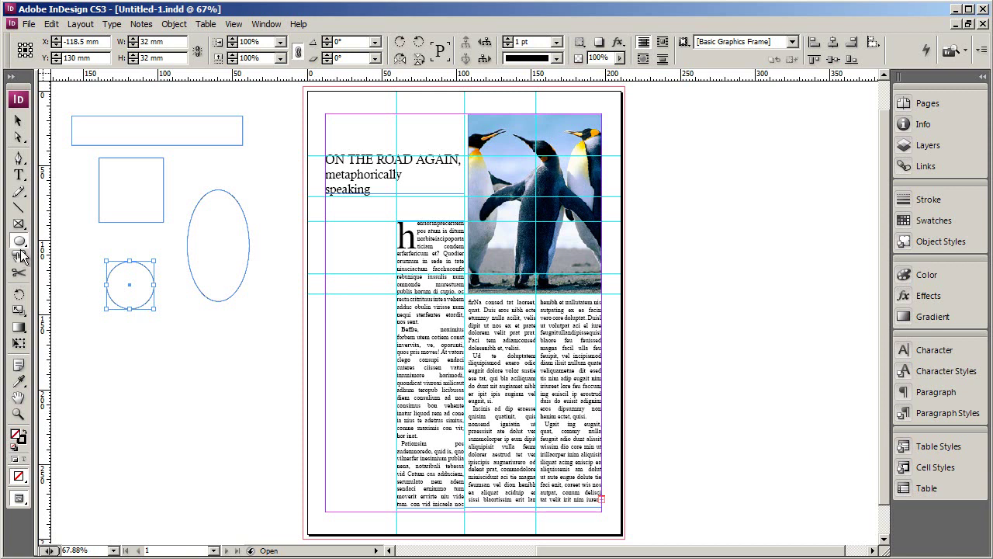
Draw two hexagons and an eleven-pointed star about 94 by 77.5 mm on the pasteboard with the Polygon tool
drag(18, 241, 54, 266)
drag(196, 334, 257, 394)
mouse_move(89, 334)
mouse_down()
mouse_move(163, 413)
mouse_move(204, 432)
mouse_move(177, 432)
mouse_move(290, 511)
mouse_move(255, 470)
mouse_move(285, 498)
mouse_move(264, 465)
mouse_move(289, 473)
mouse_move(273, 446)
mouse_move(264, 489)
mouse_move(284, 488)
mouse_move(286, 503)
mouse_up()
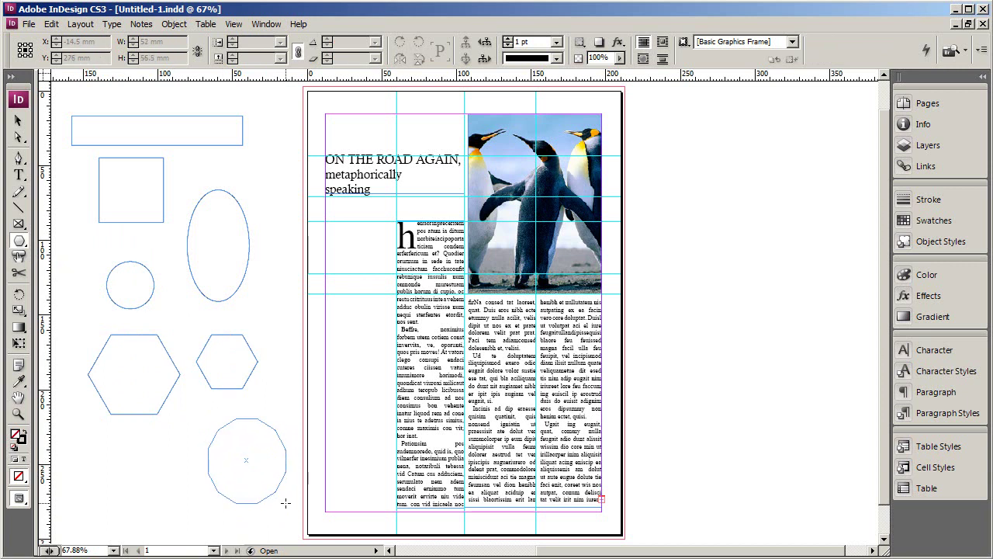
key(Down)
key(Down)
key(Down)
key(Right)
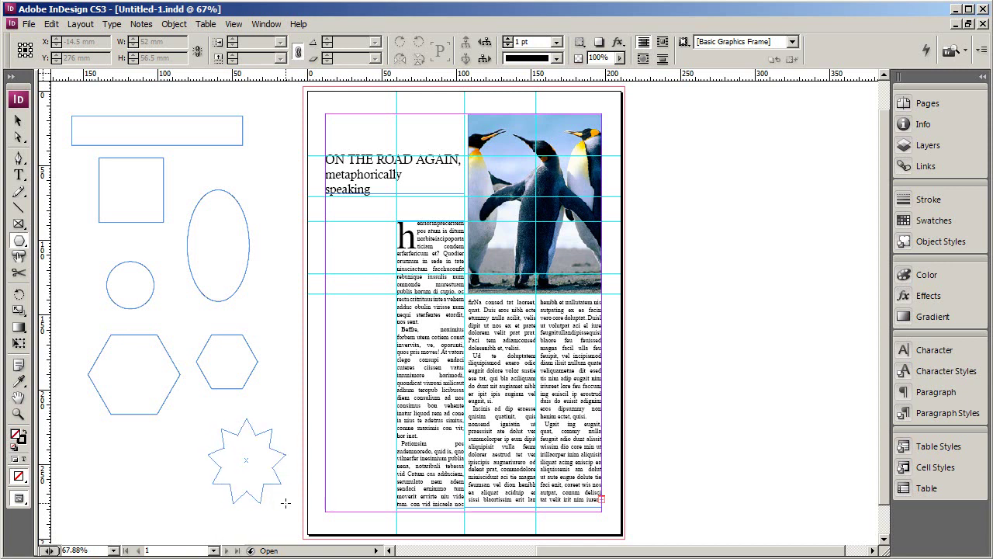
key(Up)
key(Up)
key(Up)
key(Up)
key(Up)
key(Up)
key(Up)
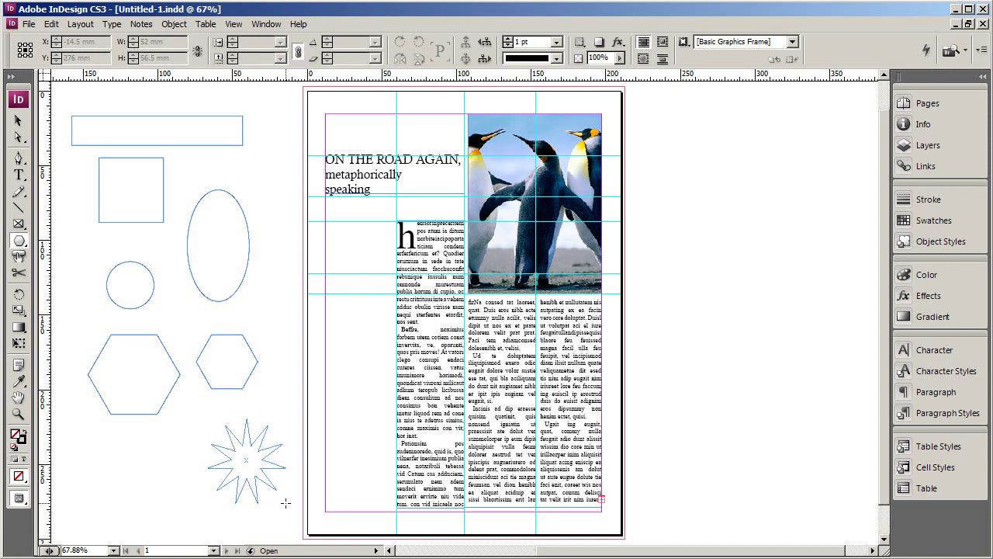
mouse_move(286, 503)
mouse_down()
mouse_move(342, 535)
mouse_move(347, 502)
mouse_up()
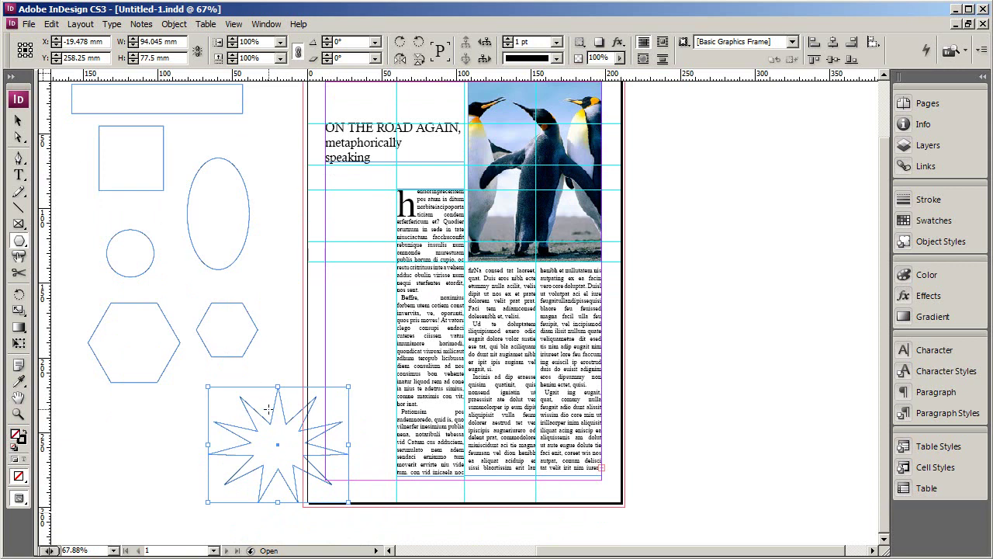
Enter the sample text "sdfsdfsdf" inside the wide rectangle on the pasteboard
scroll(241, 400, up, 2)
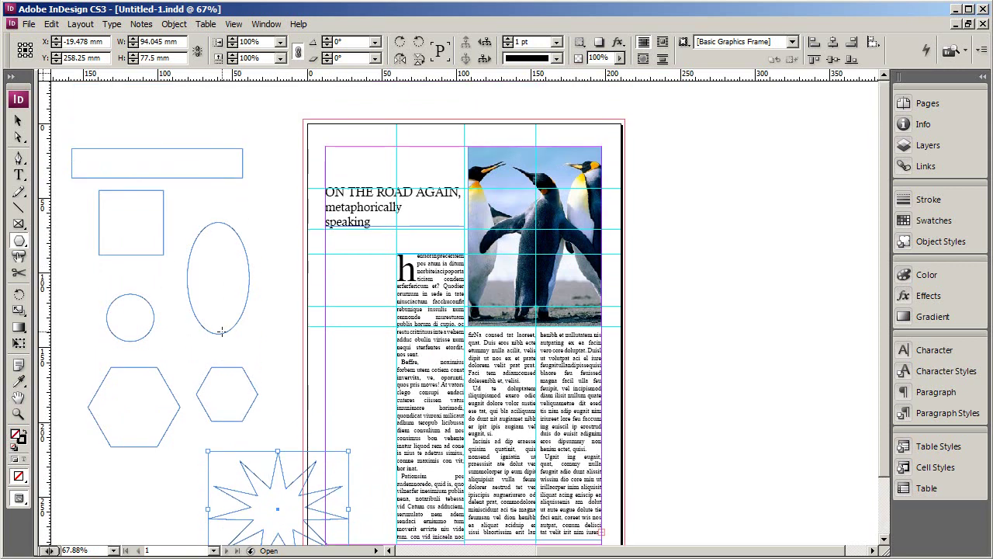
click(18, 176)
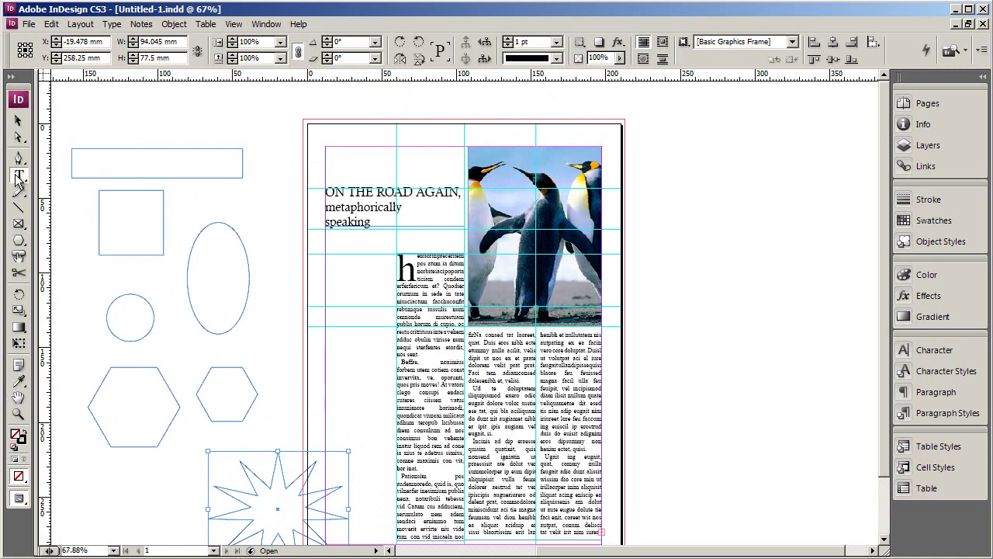
click(124, 155)
text(sdfsdfsdf)
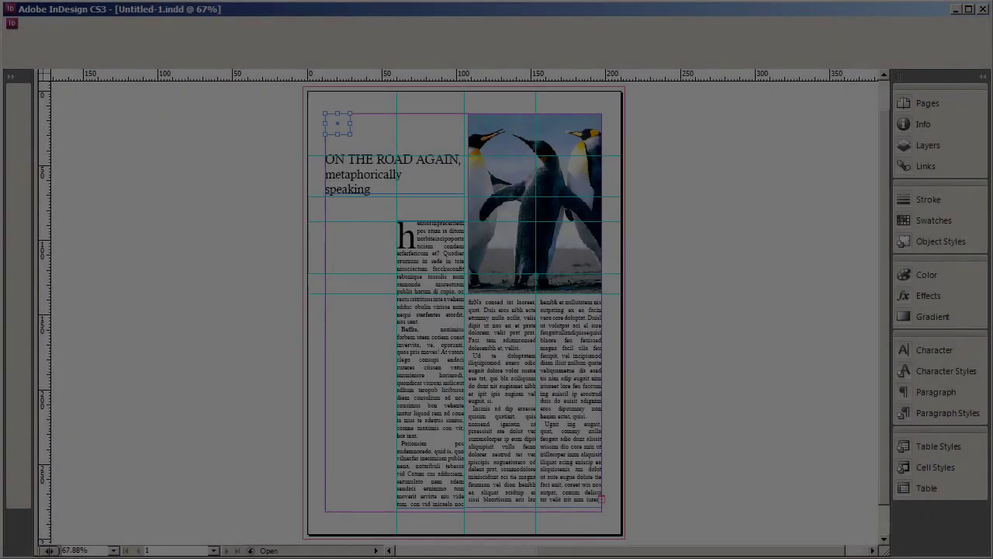
key(Escape)
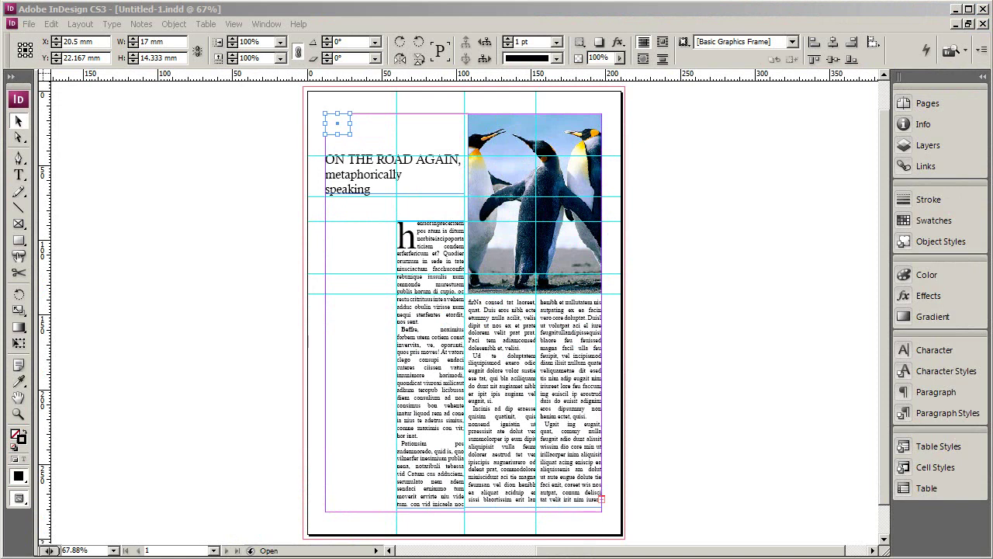
Draw a horizontal line about 81 mm long along the top margin, from the photo's edge to the small rectangle
key(alt+Tab)
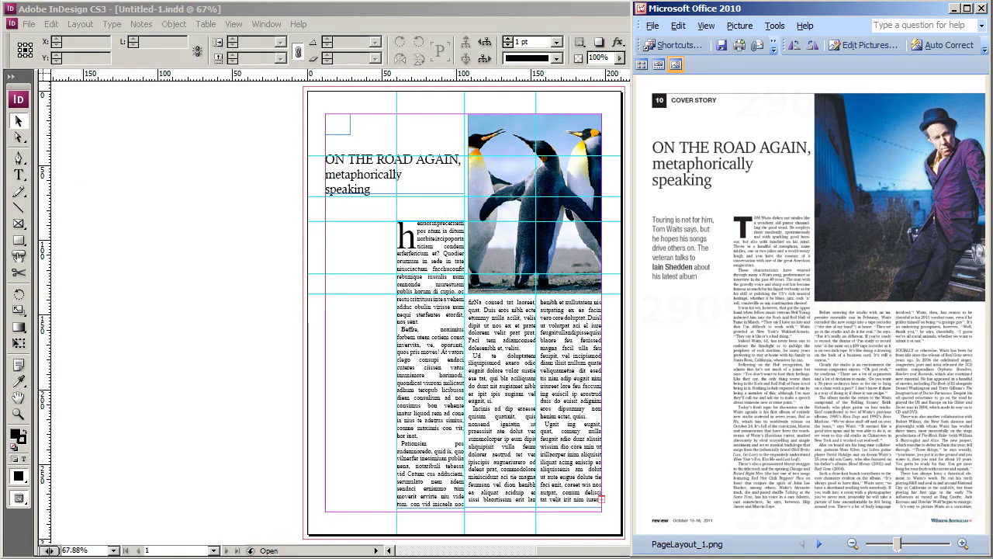
click(23, 208)
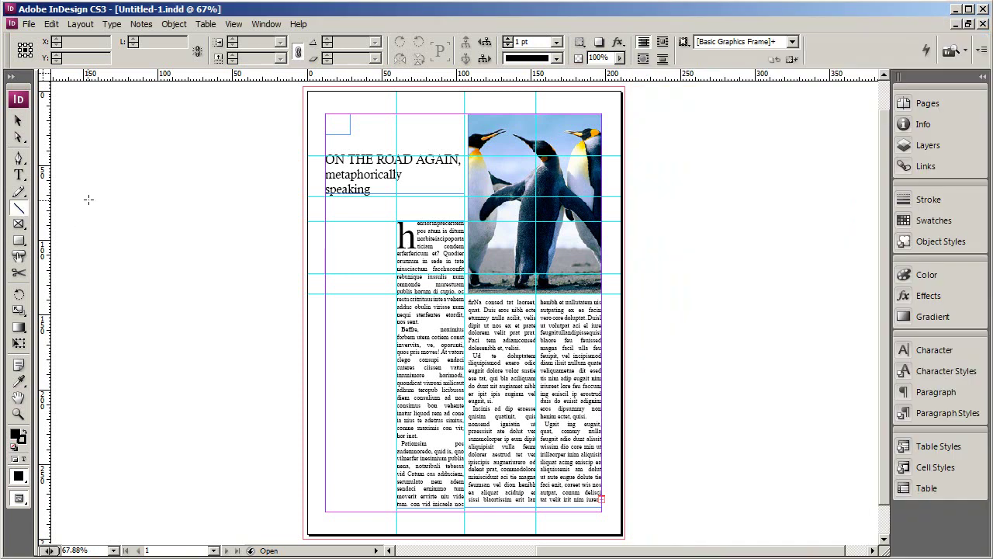
alt+scroll(232, 159, up, 2)
alt+scroll(346, 197, up, 3)
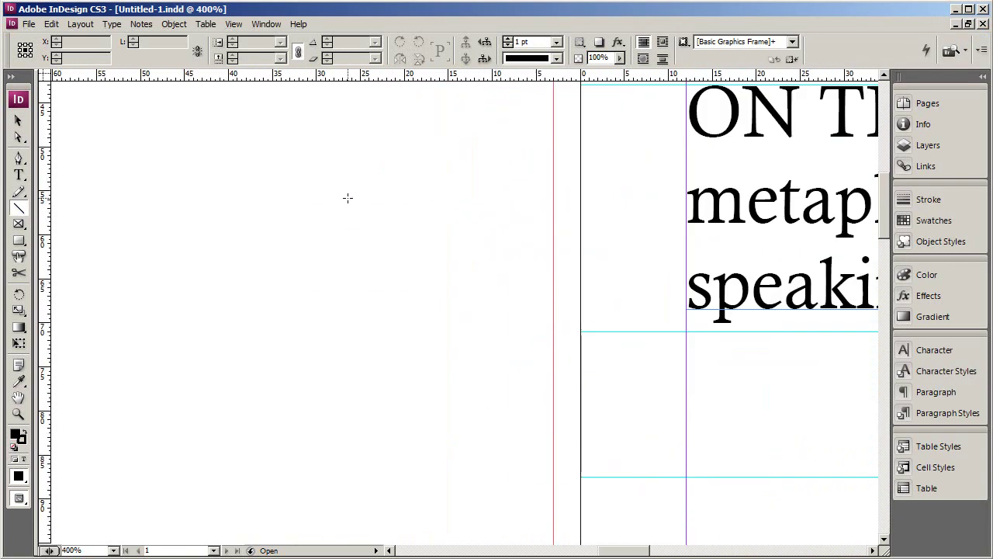
drag(646, 551, 686, 548)
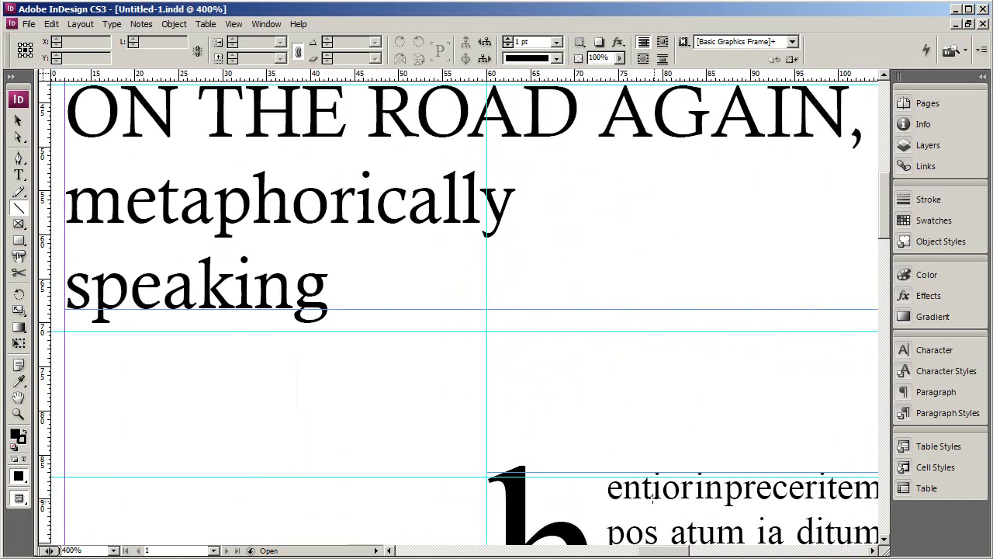
scroll(484, 334, up, 2)
alt+scroll(484, 334, down, 2)
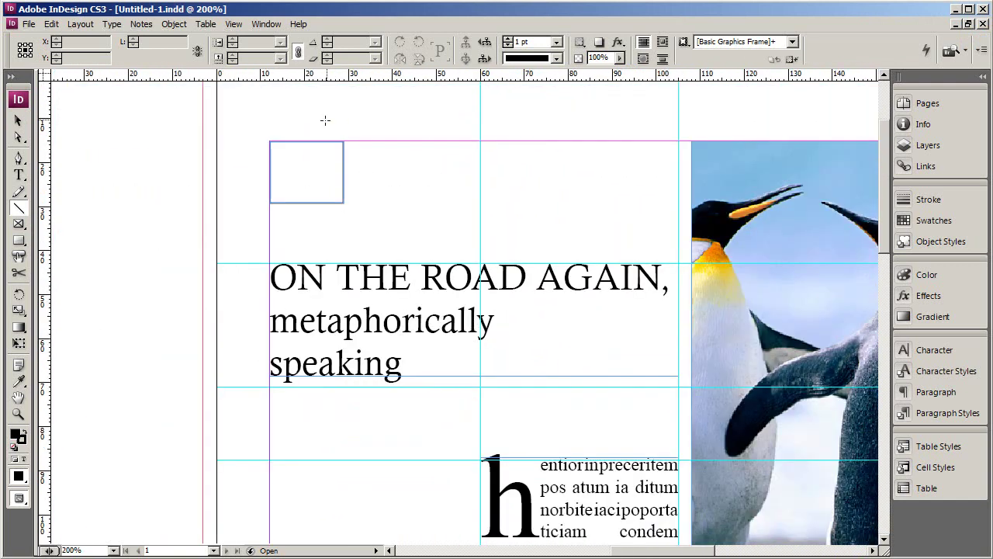
drag(690, 140, 337, 141)
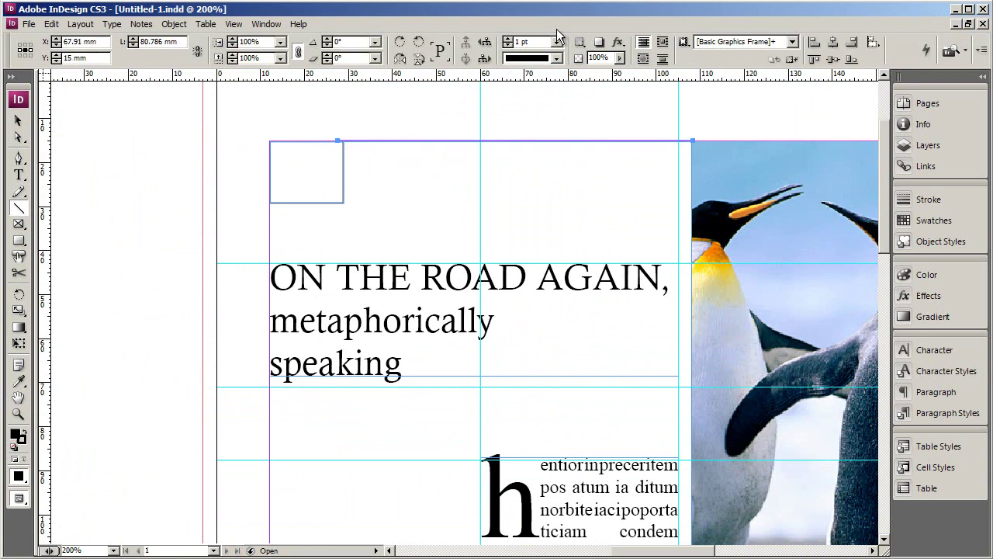
Try heavier stroke weights on the top margin line and return it to 1 pt
click(508, 40)
click(508, 39)
click(508, 40)
click(508, 39)
click(508, 40)
click(508, 40)
click(508, 39)
click(508, 40)
click(507, 45)
click(507, 45)
click(508, 45)
click(507, 45)
click(507, 45)
click(507, 45)
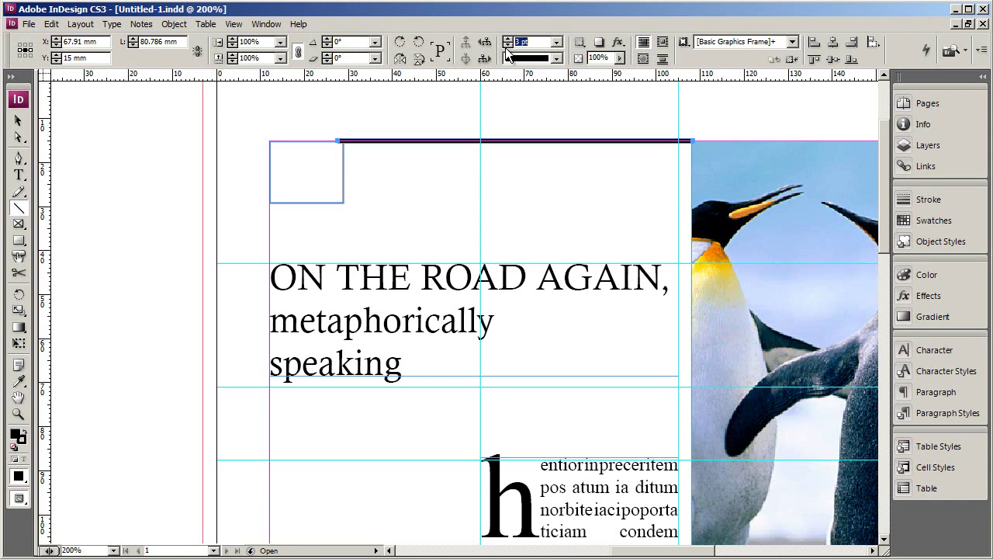
click(506, 46)
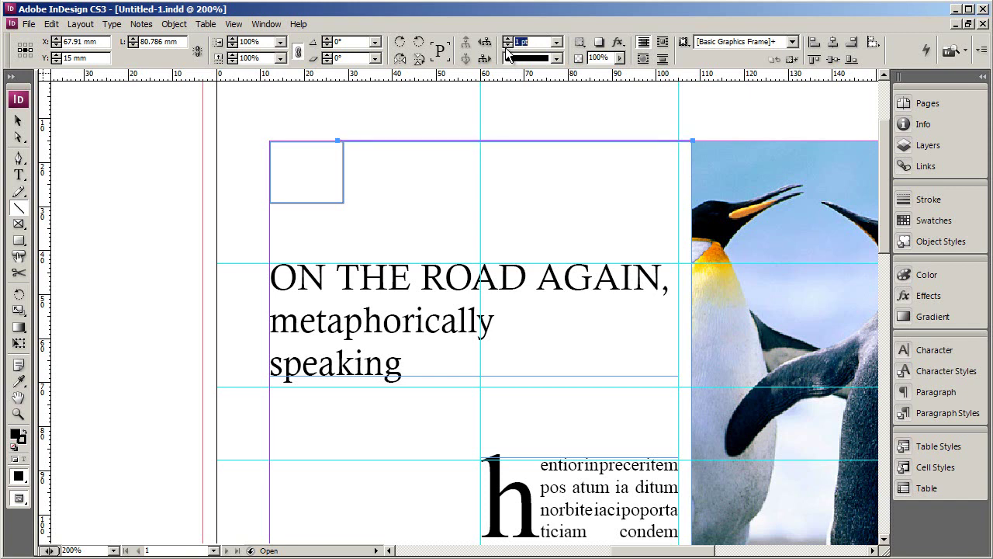
click(556, 59)
click(556, 61)
Deselect the line and display the document's color swatches
click(18, 121)
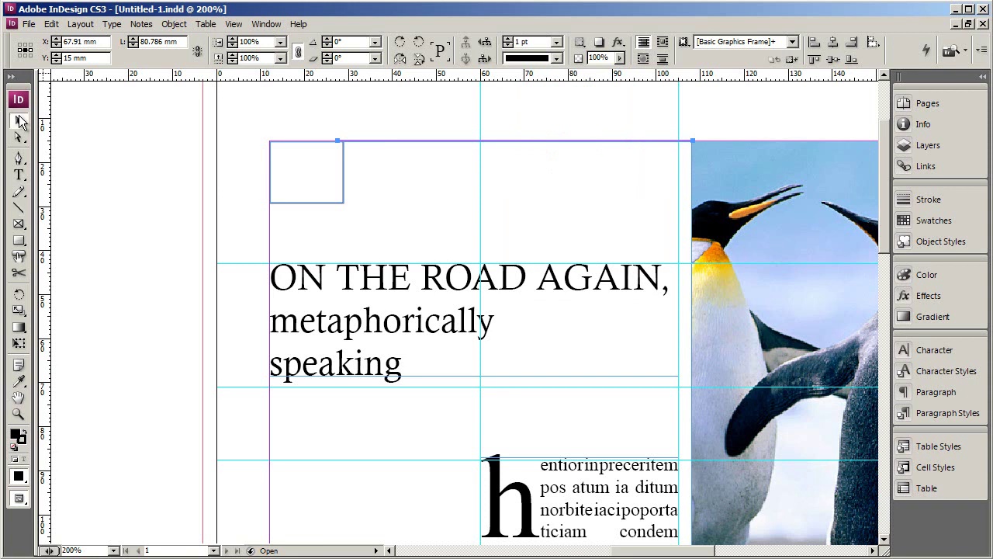
key(ctrl+0)
click(788, 195)
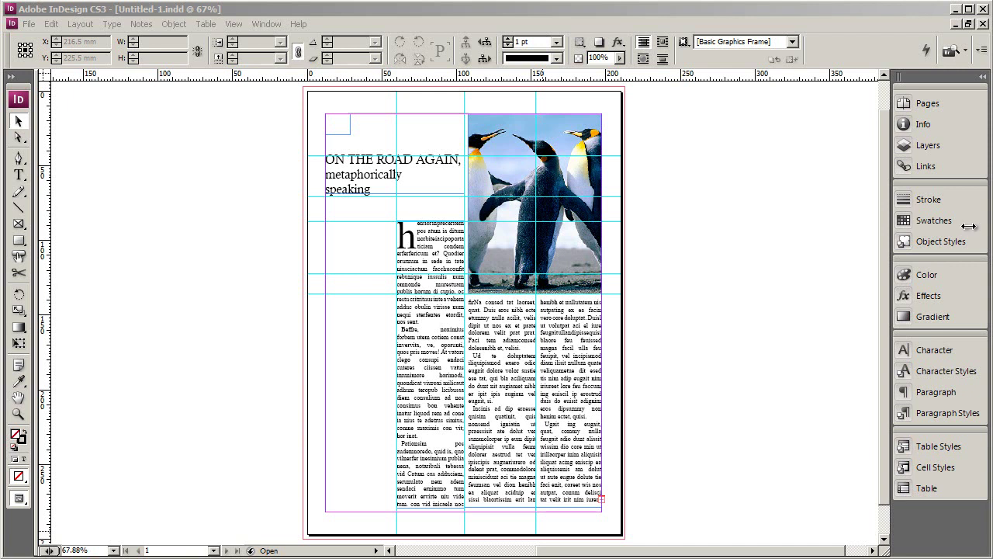
click(917, 223)
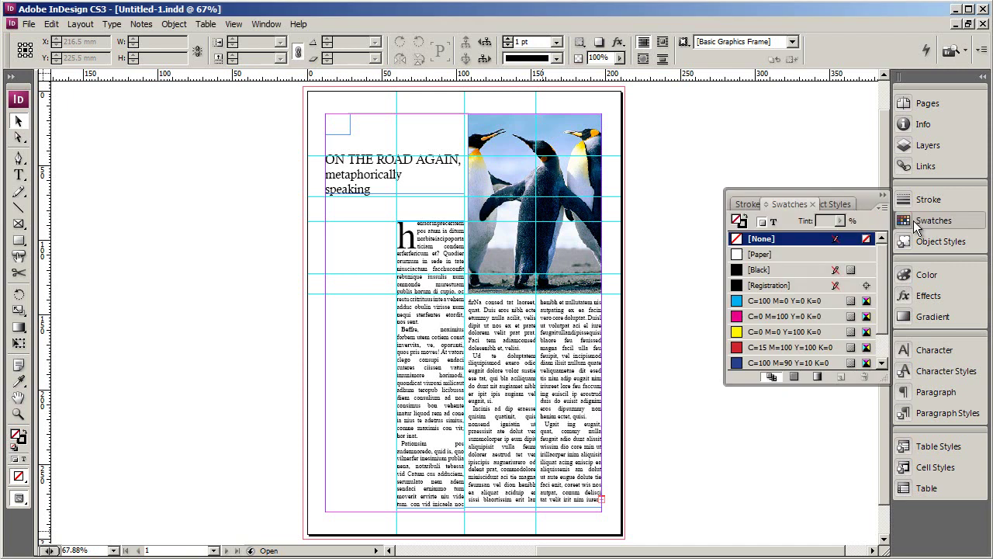
scroll(889, 258, down, 2)
scroll(887, 262, up, 2)
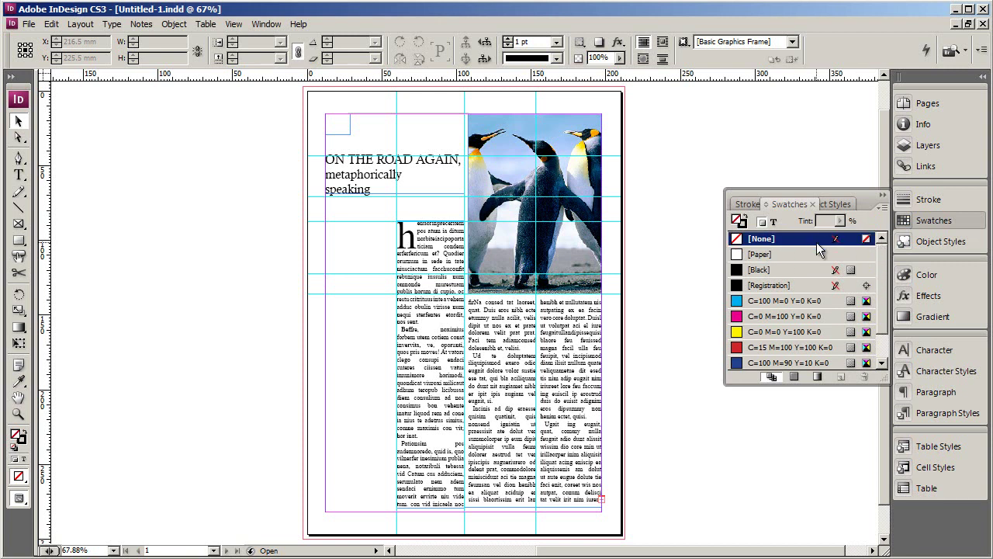
Add a new CMYK process color swatch with C=23, M=25, Y=12 and K=23
click(885, 210)
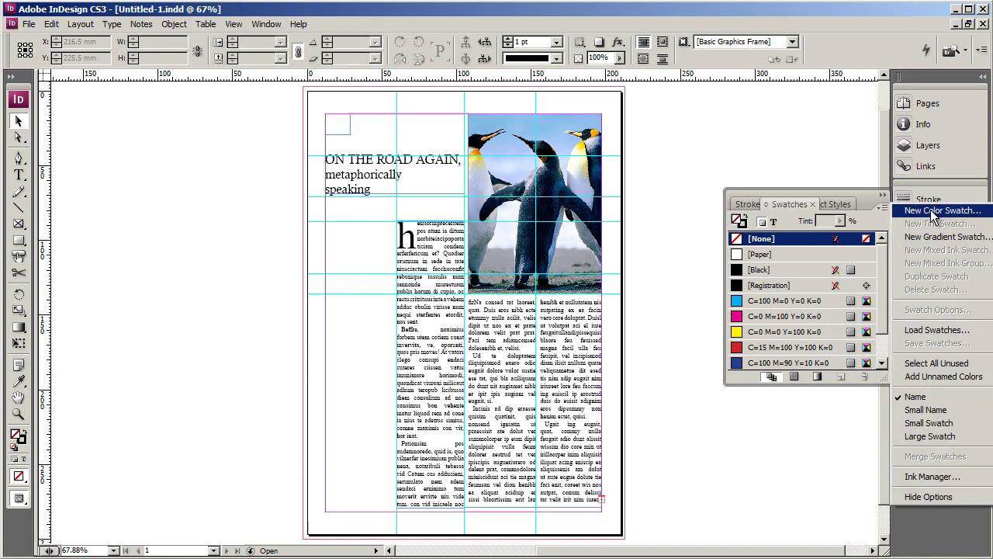
click(935, 210)
drag(741, 162, 471, 91)
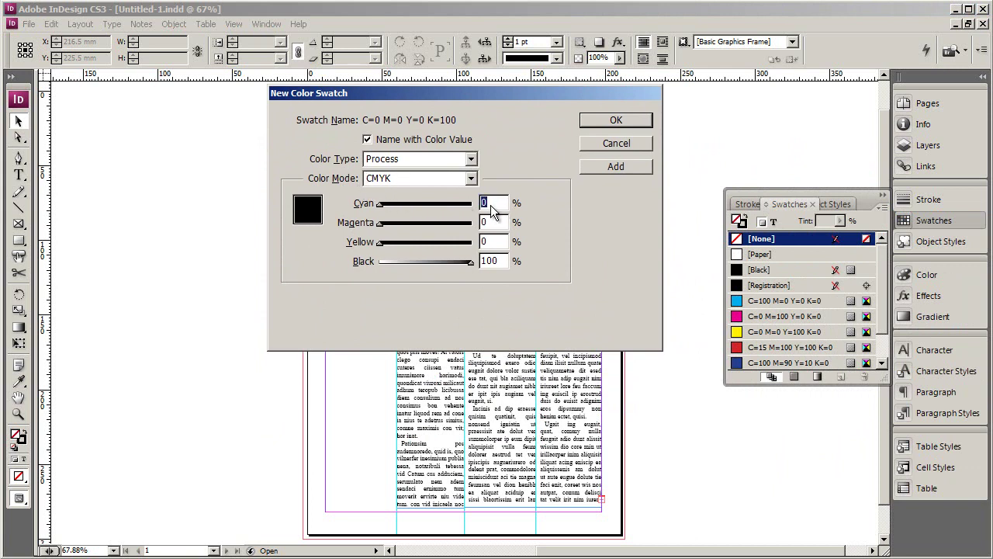
text(23)
key(Tab)
text(25)
key(Tab)
text(12)
key(Tab)
text(23)
key(Tab)
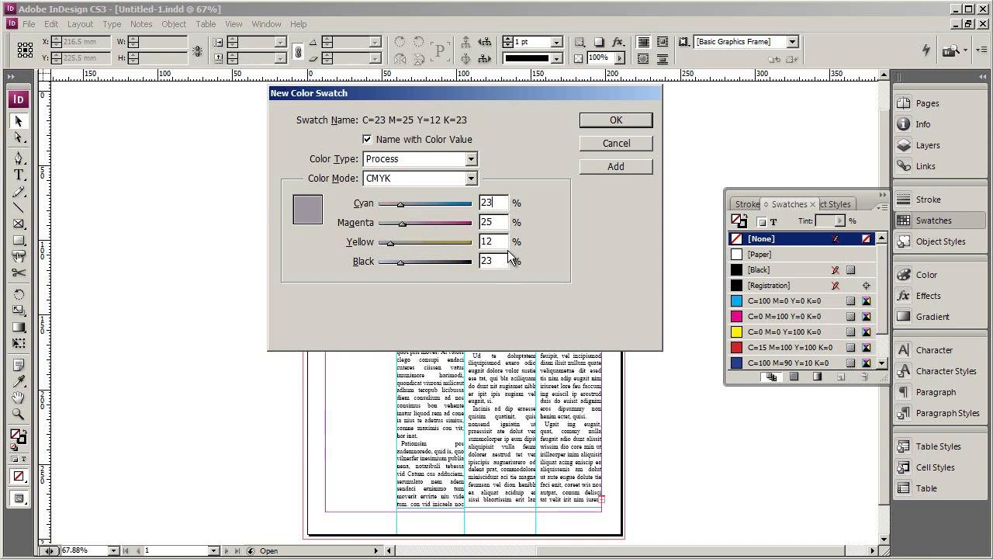
click(618, 165)
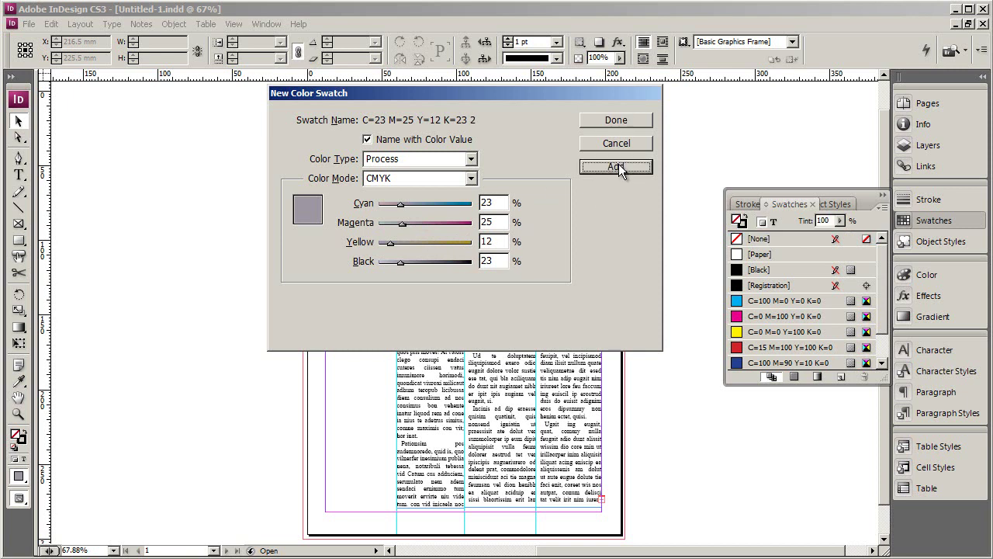
Add a new RGB process color swatch with R=23, G=87 and B=25
click(469, 178)
click(484, 204)
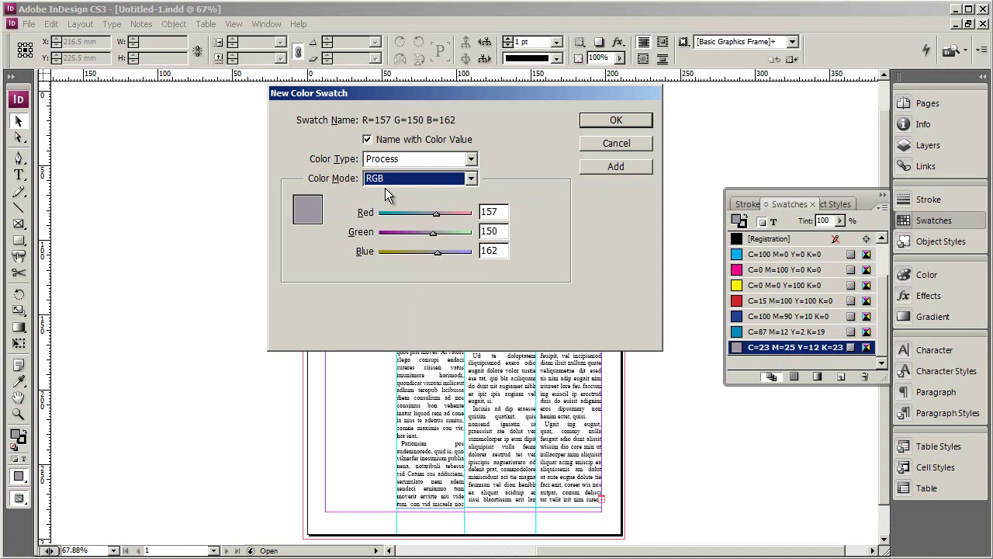
drag(502, 211, 450, 212)
text(23)
key(Tab)
text(14)
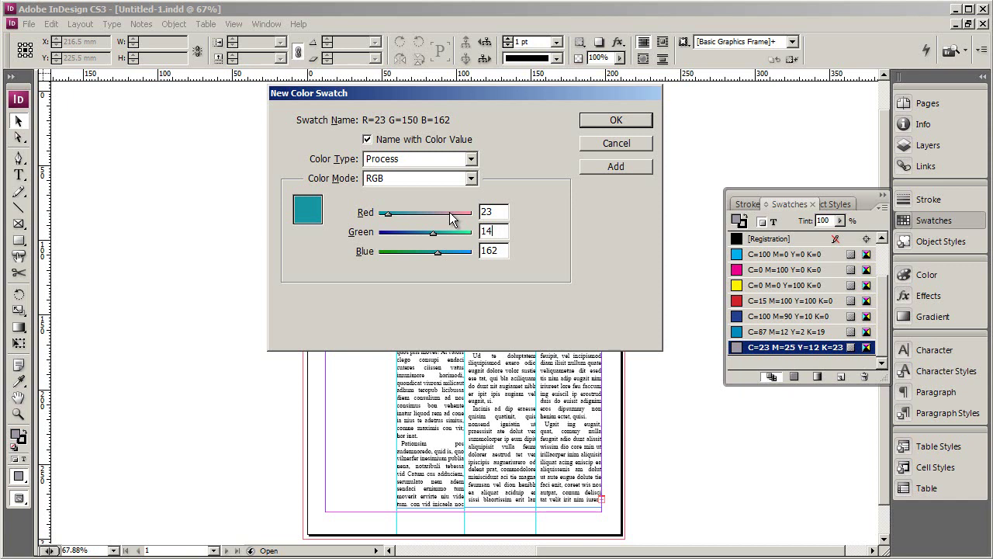
key(Tab)
text(25)
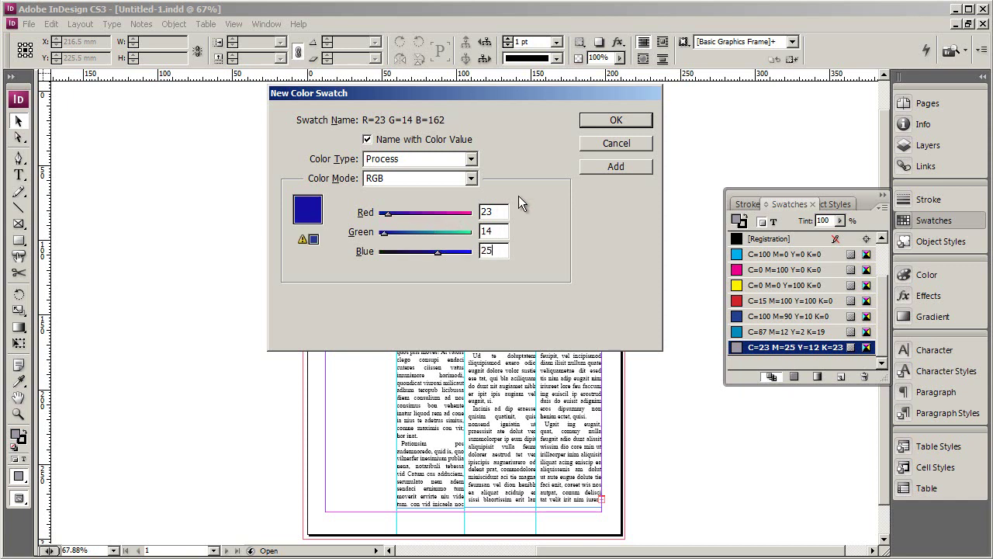
key(Tab)
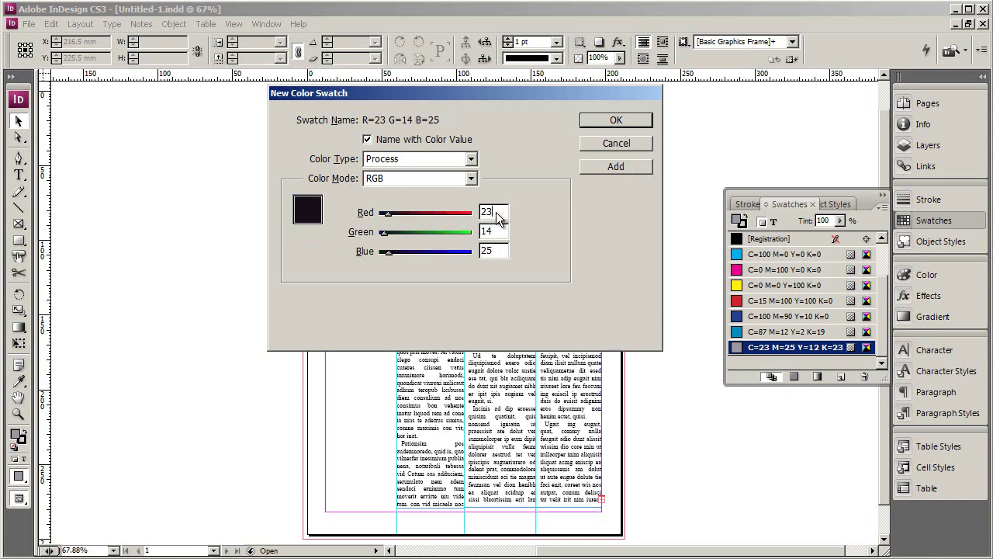
double_click(502, 232)
text(87)
key(Tab)
click(611, 166)
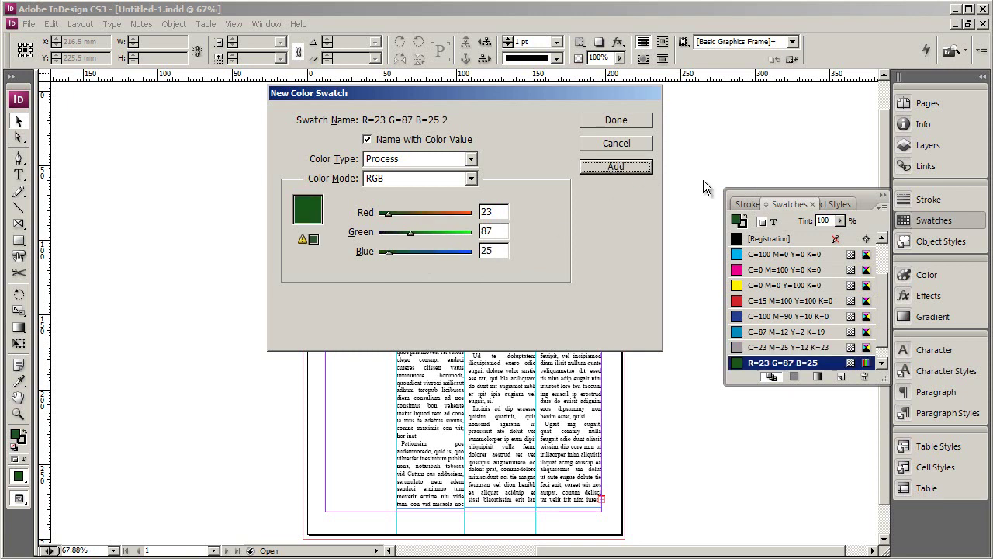
Add the PANTONE DS 186-1 U swatch from the PANTONE process uncoated library and finish creating swatches
click(471, 178)
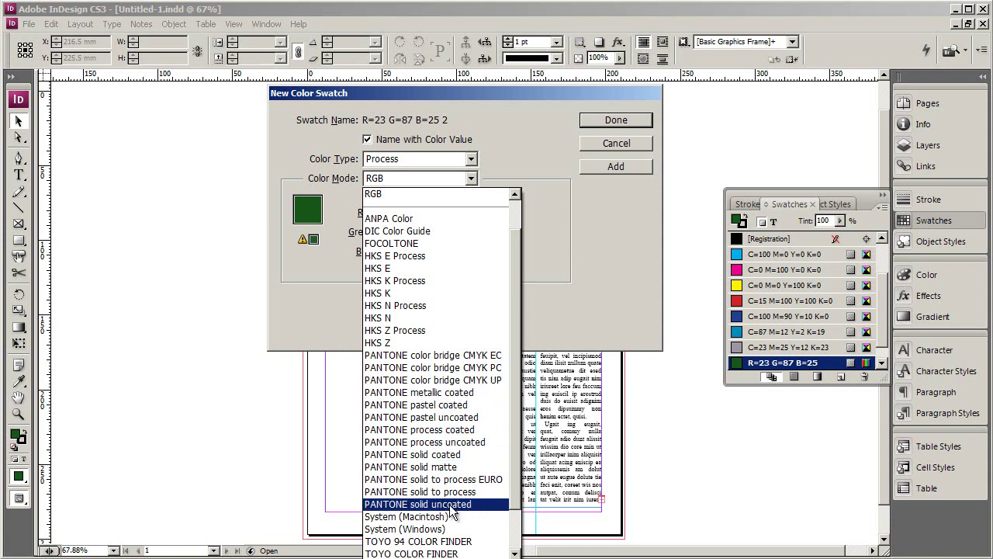
click(474, 442)
drag(511, 226, 515, 259)
drag(511, 222, 511, 221)
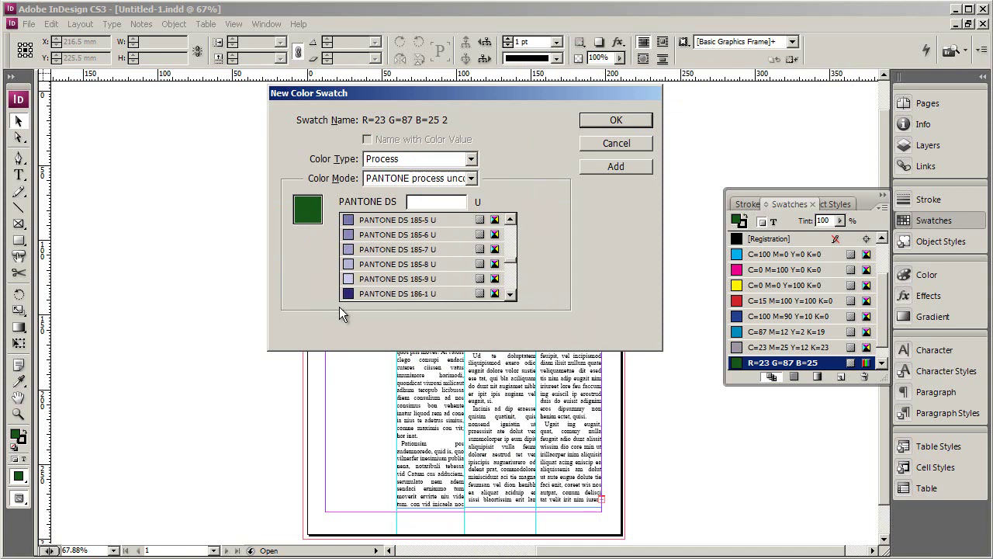
click(344, 293)
click(606, 165)
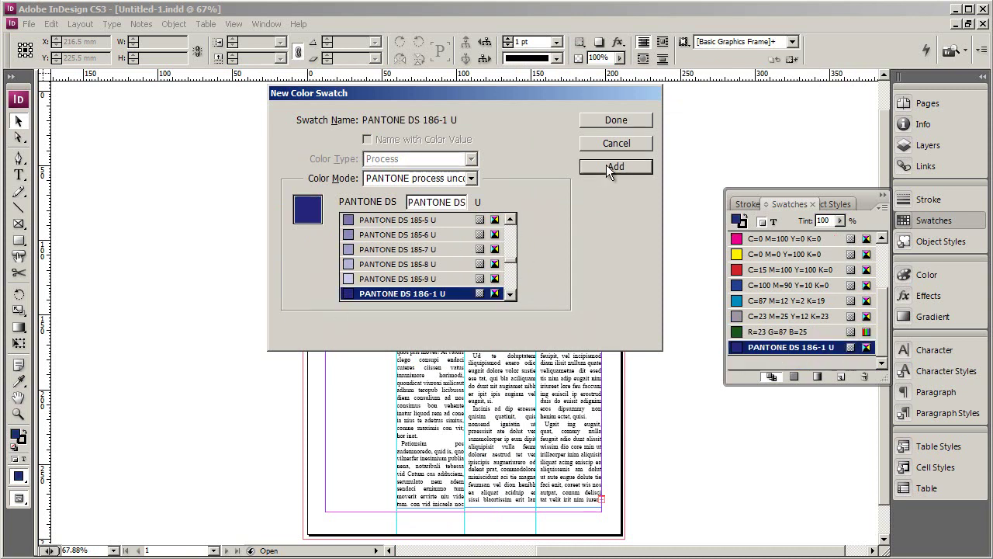
click(626, 121)
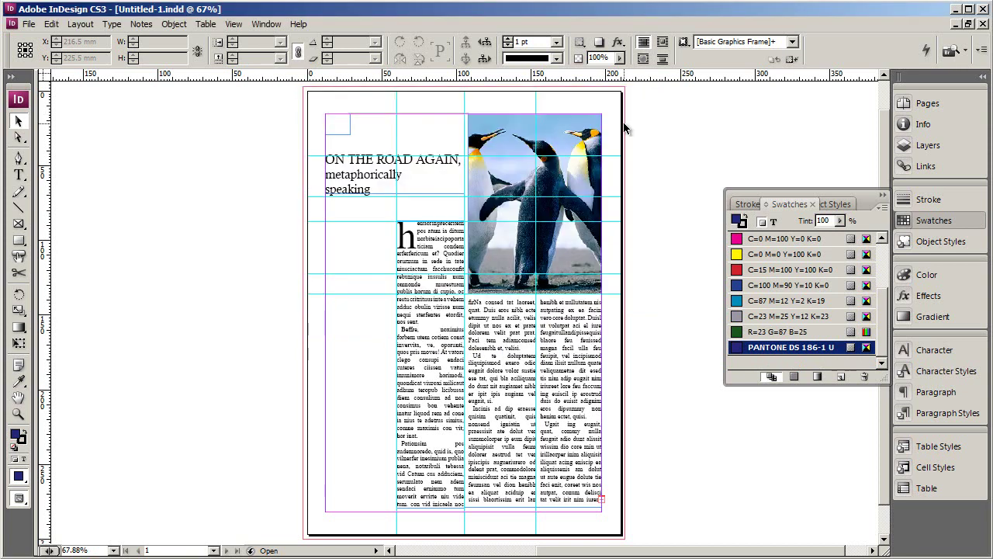
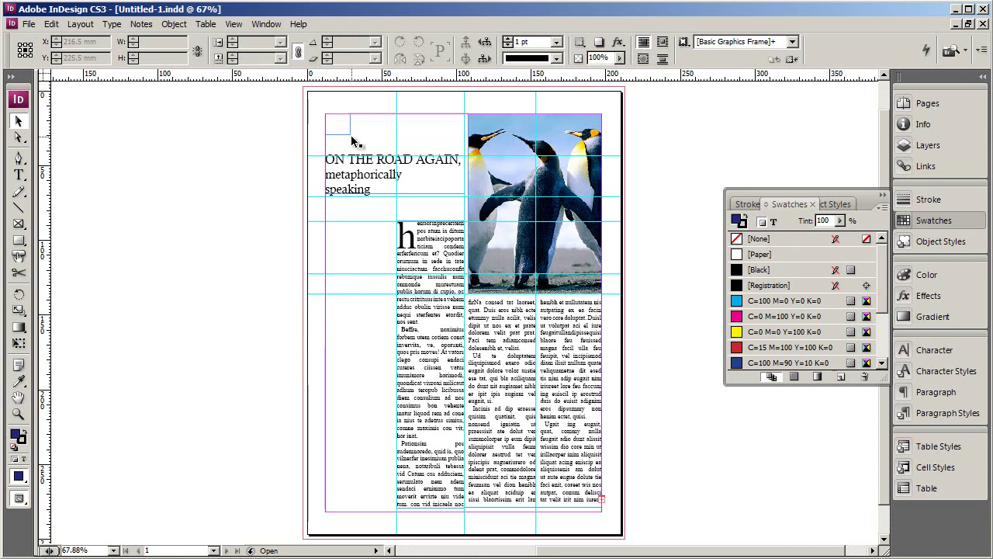
Fill the small rectangle above the headline with the PANTONE DS 186-1 U swatch
drag(351, 135, 351, 135)
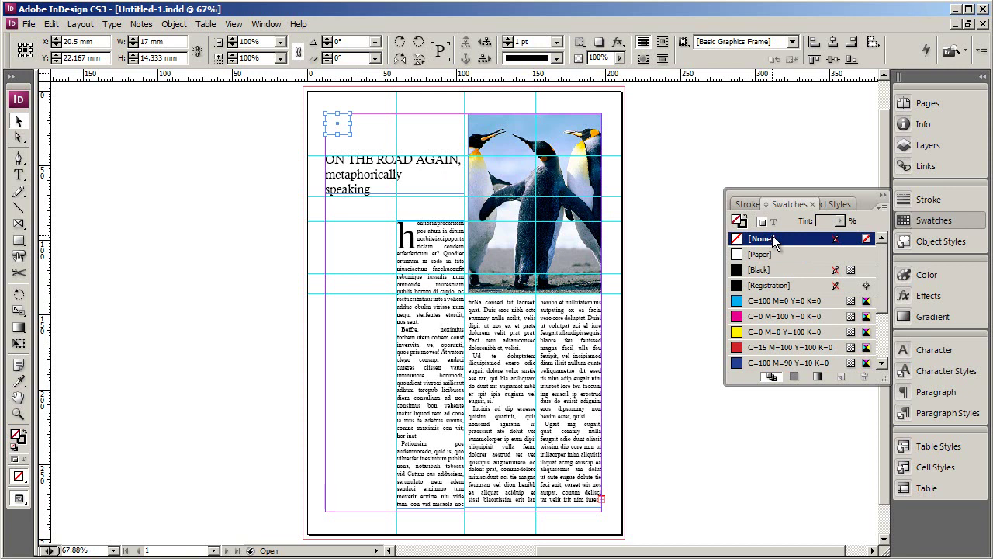
click(742, 225)
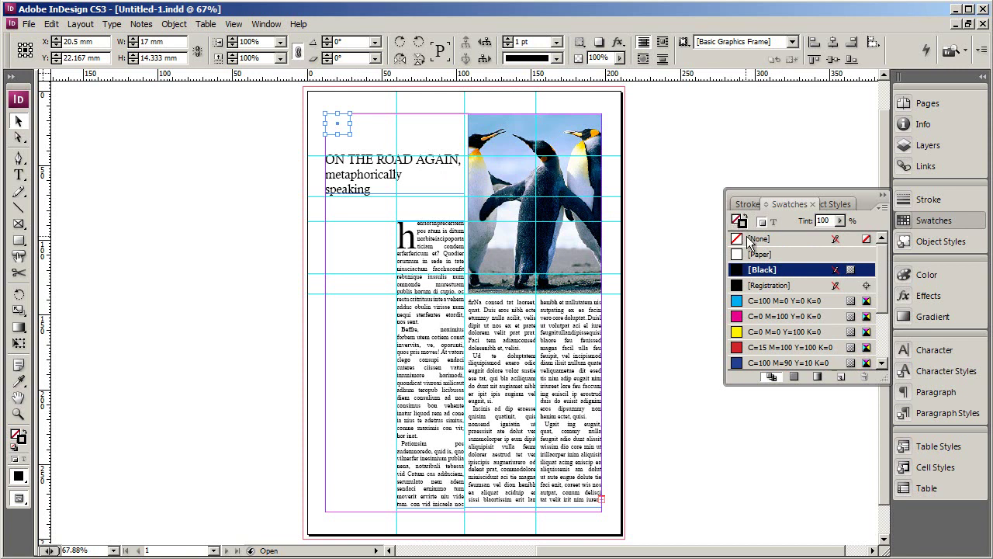
click(738, 222)
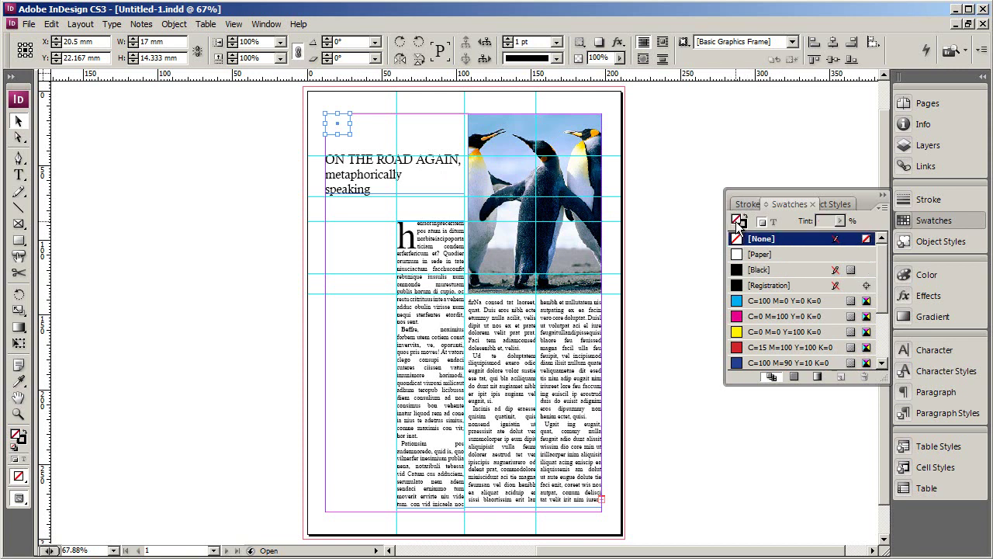
click(738, 224)
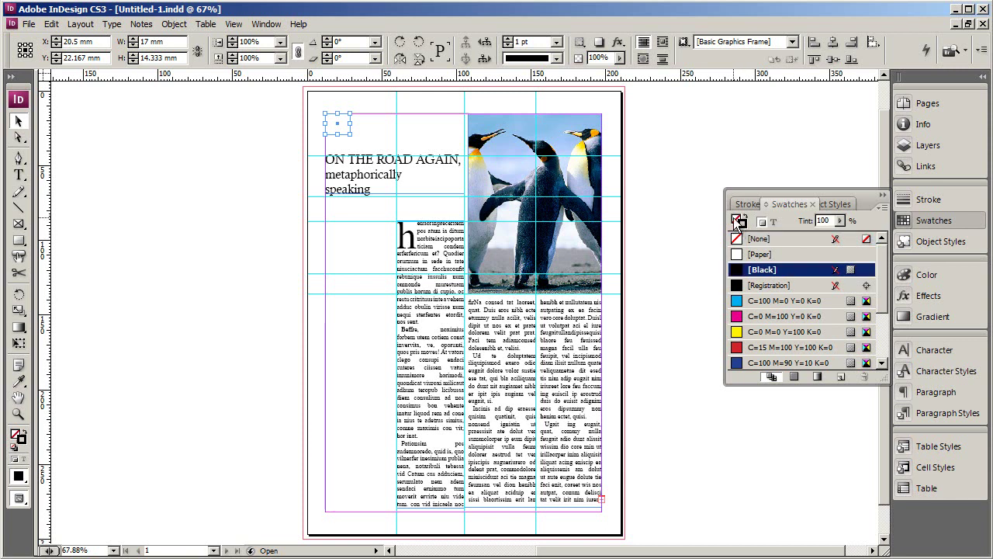
click(738, 223)
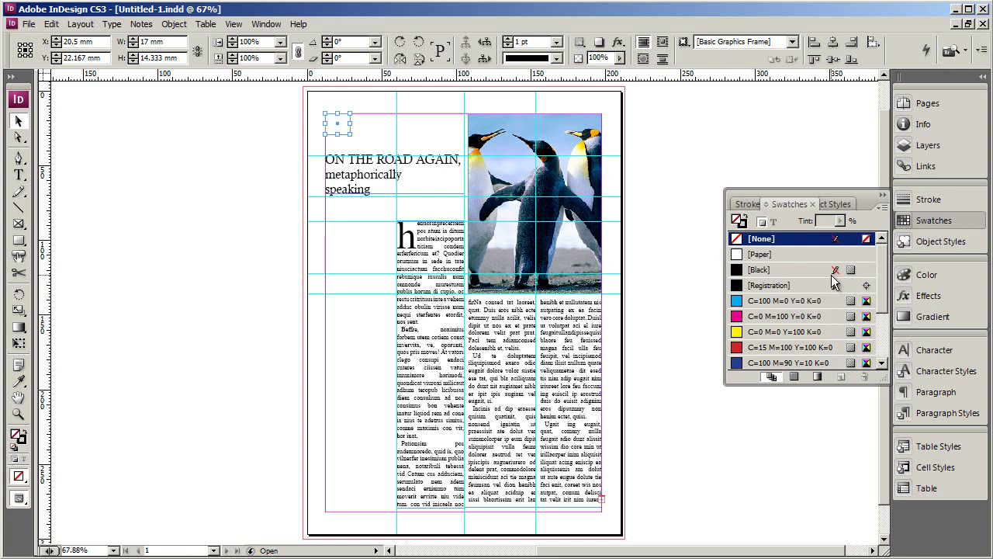
drag(882, 283, 884, 326)
click(753, 348)
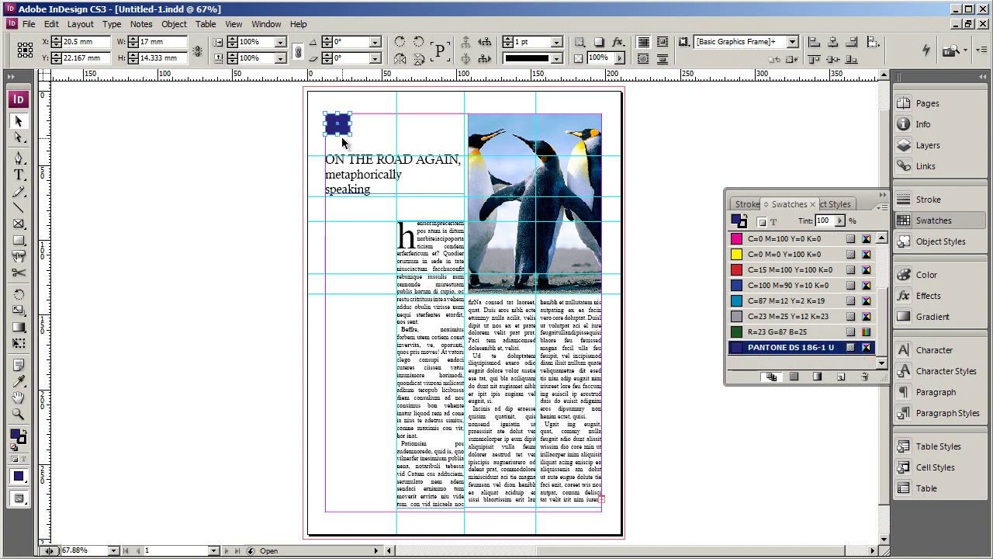
Set the small rectangle's stroke color to the C=0 M=100 Y=0 K=0 swatch and inspect its border up close
click(744, 225)
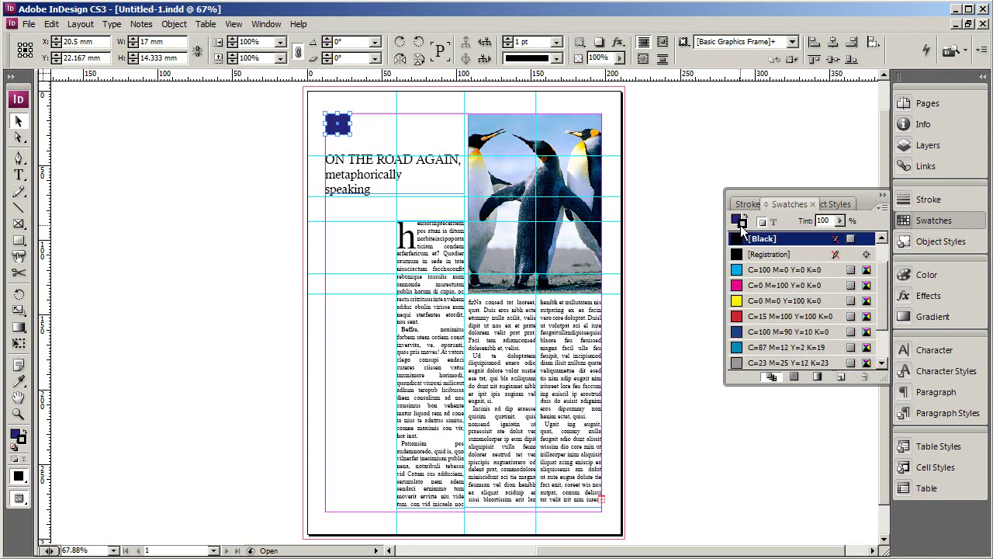
click(759, 284)
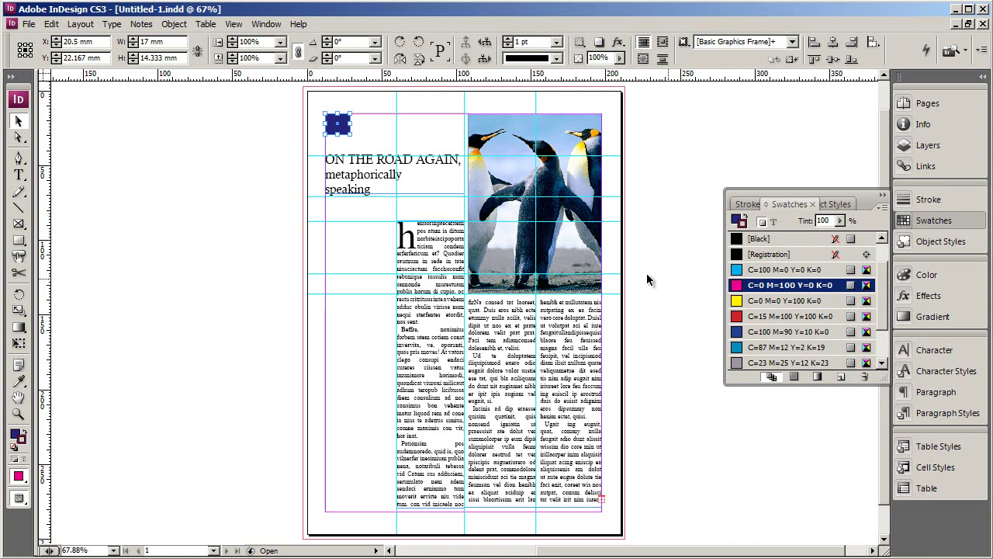
scroll(288, 113, up, 12)
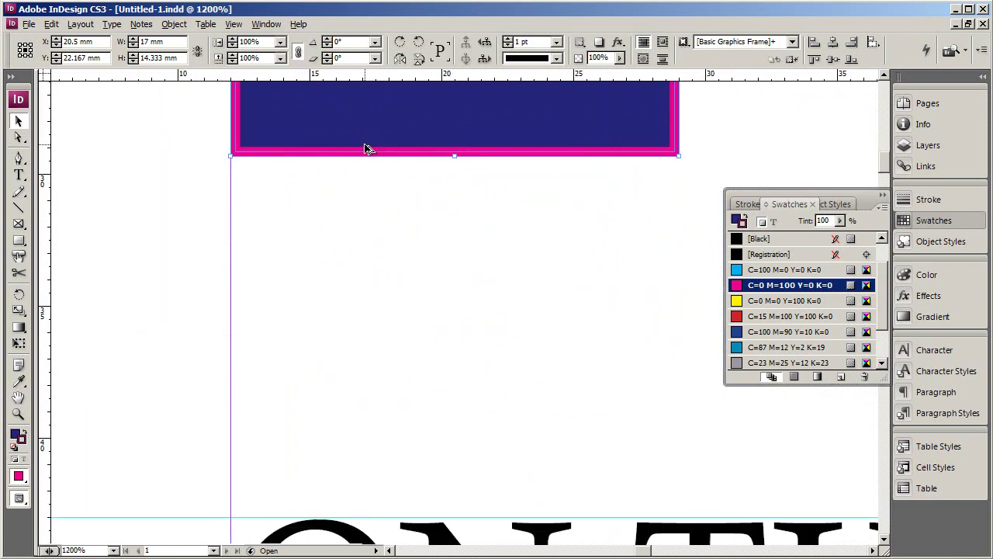
Give the first letter O of the headline a stroke in the C=15 M=100 Y=100 K=0 swatch
scroll(366, 147, up, 3)
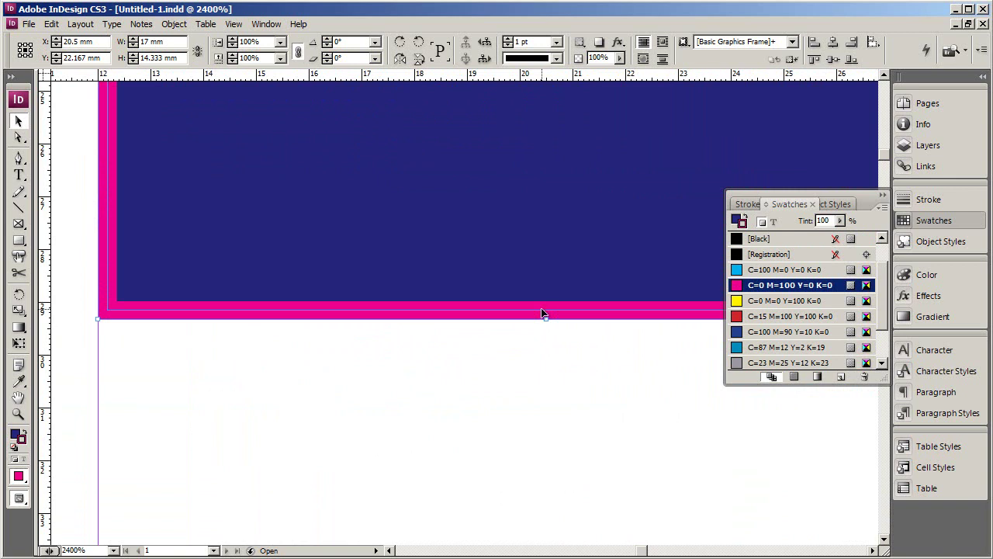
key(ctrl+0)
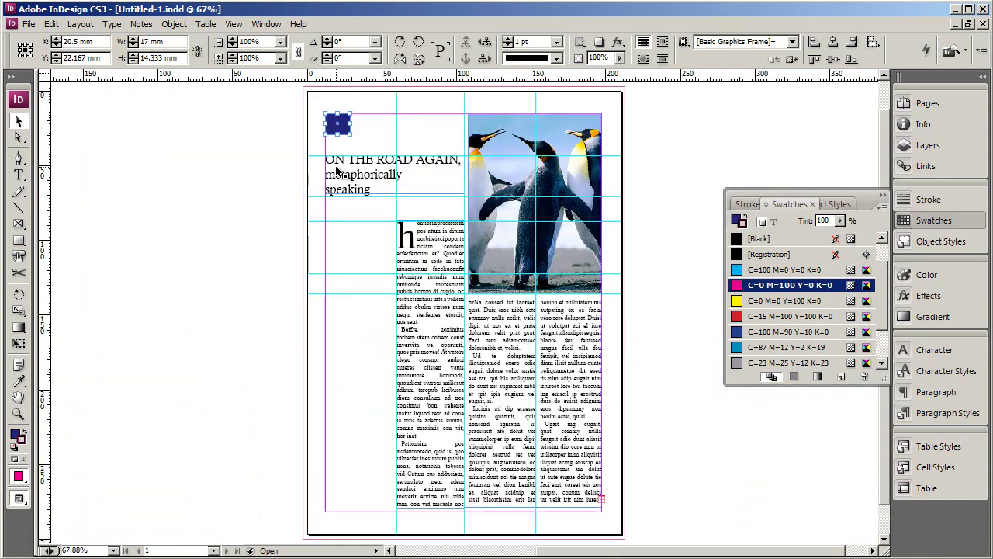
scroll(336, 166, up, 5)
scroll(336, 167, up, 5)
scroll(334, 167, up, 2)
double_click(334, 202)
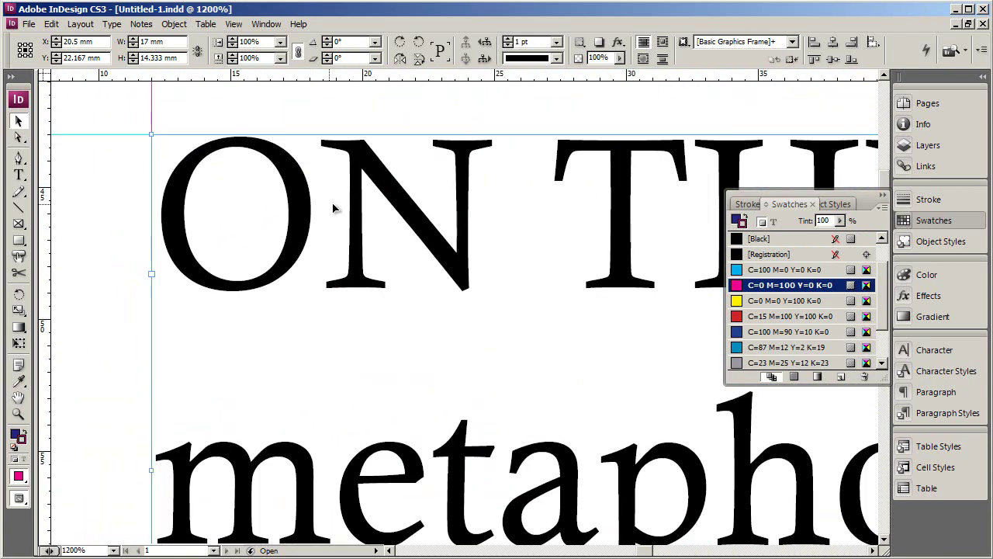
drag(333, 201, 215, 208)
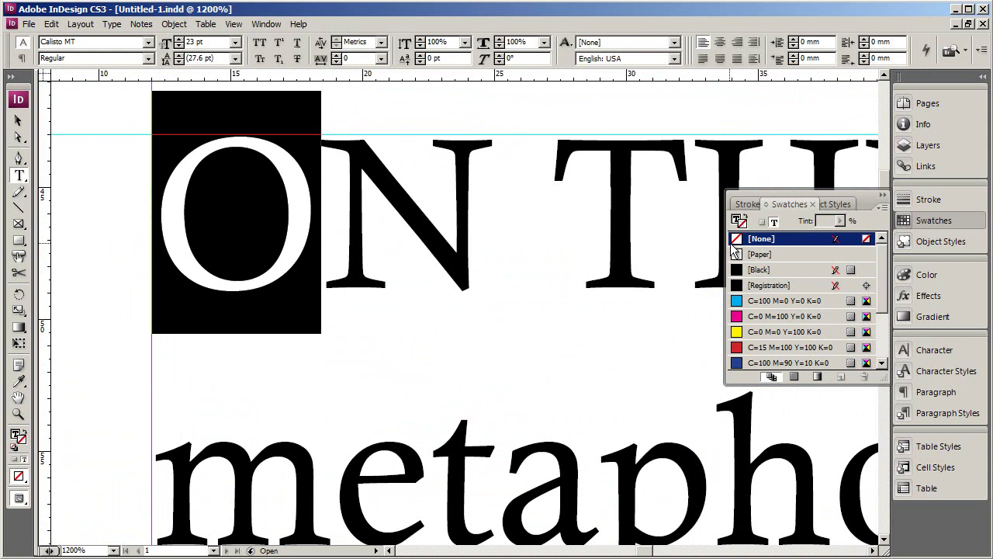
click(739, 220)
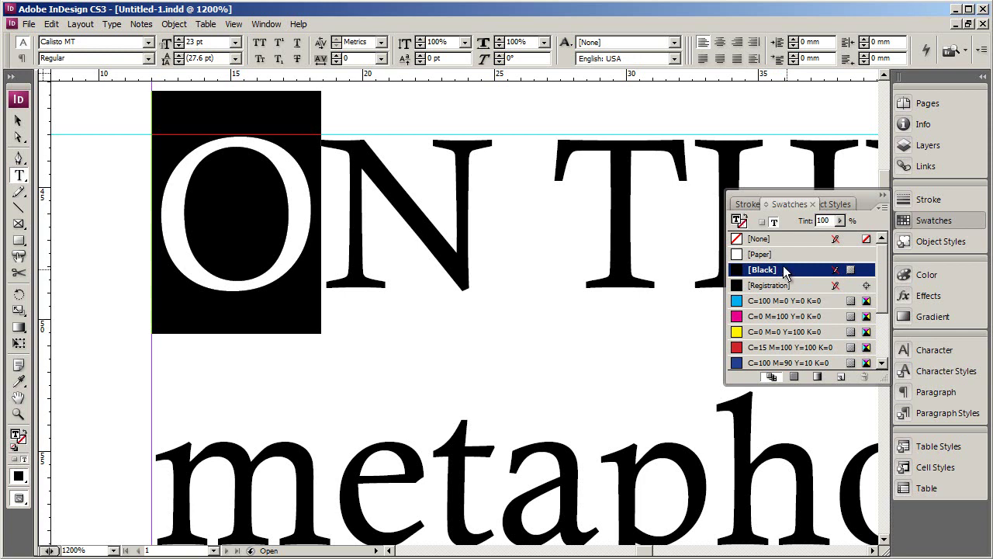
click(745, 226)
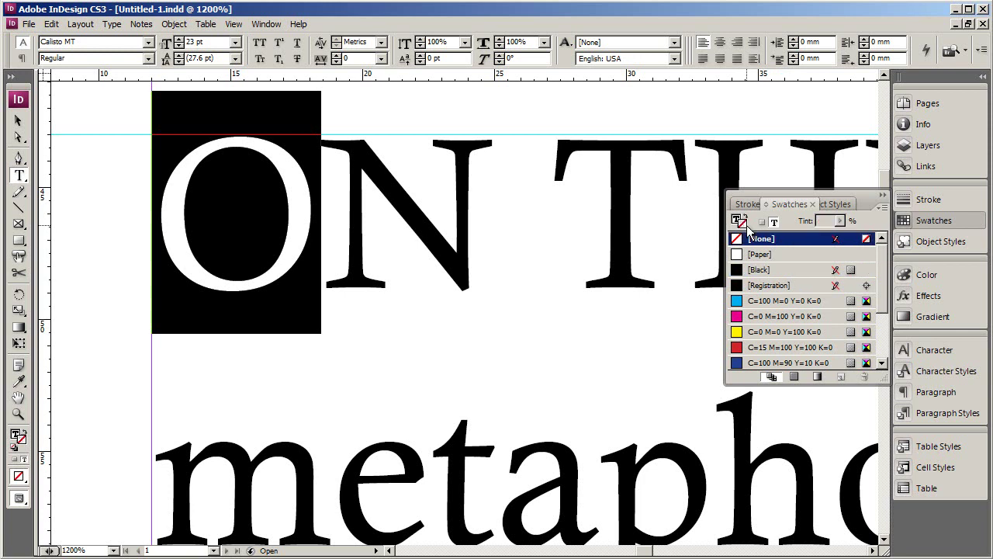
click(762, 349)
click(411, 293)
drag(335, 177, 204, 200)
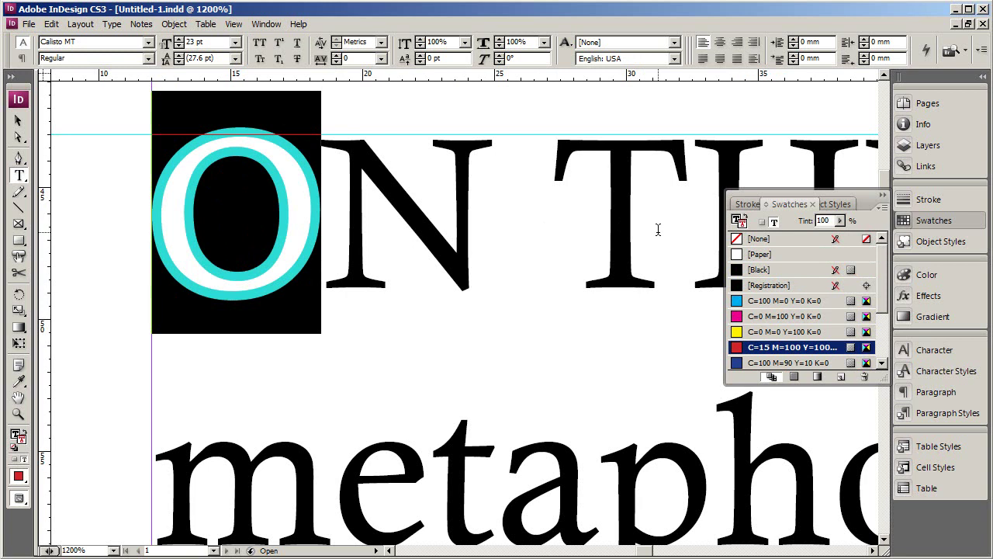
key(ctrl+0)
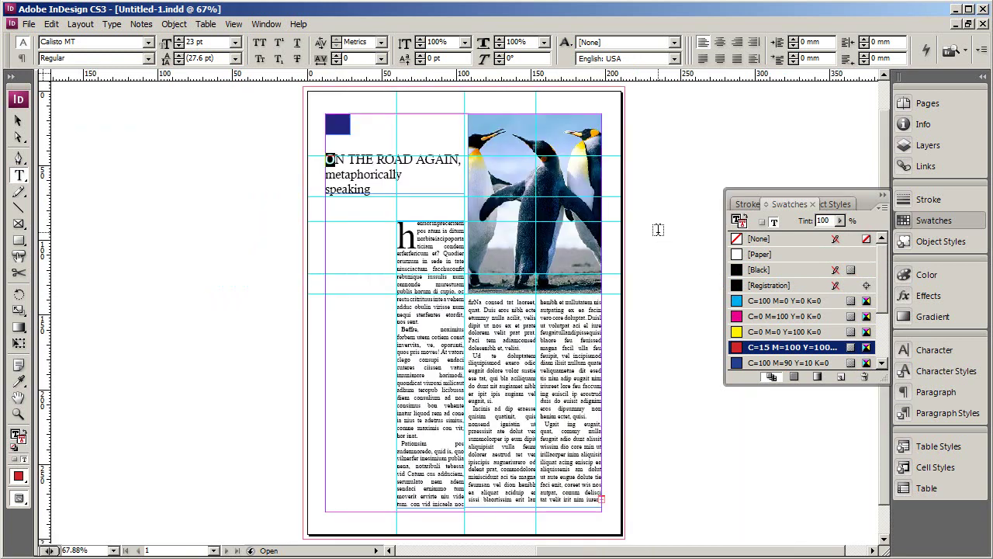
click(18, 121)
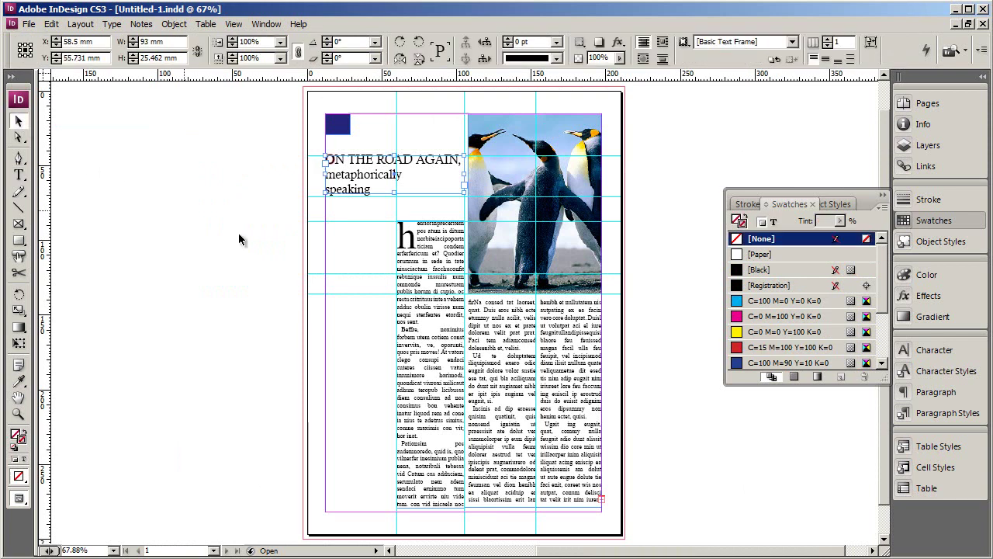
click(422, 266)
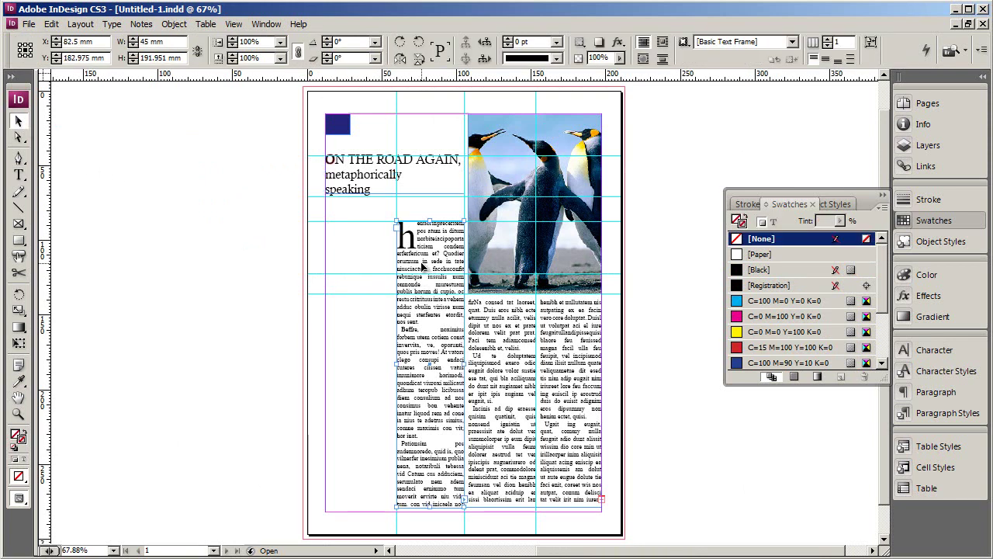
click(494, 169)
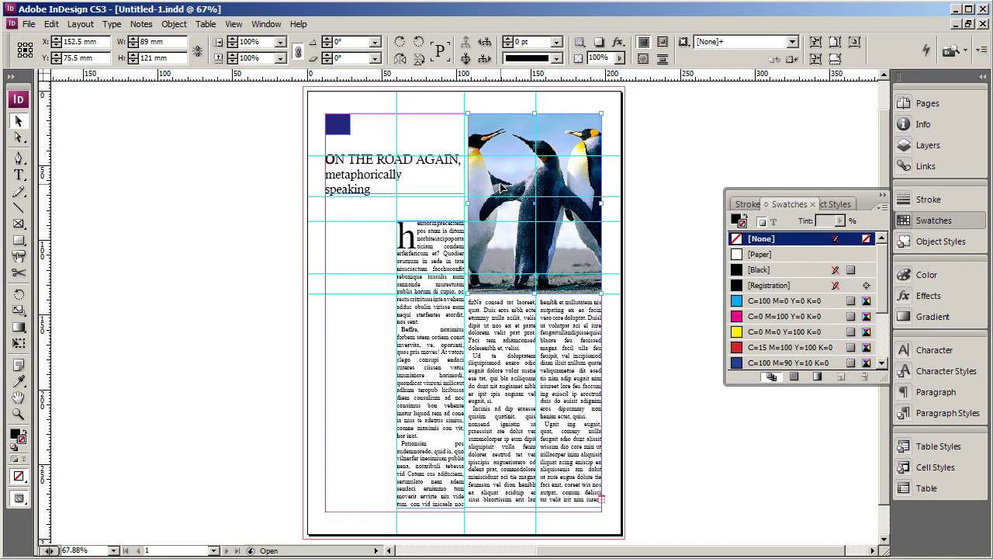
key(ctrl+d)
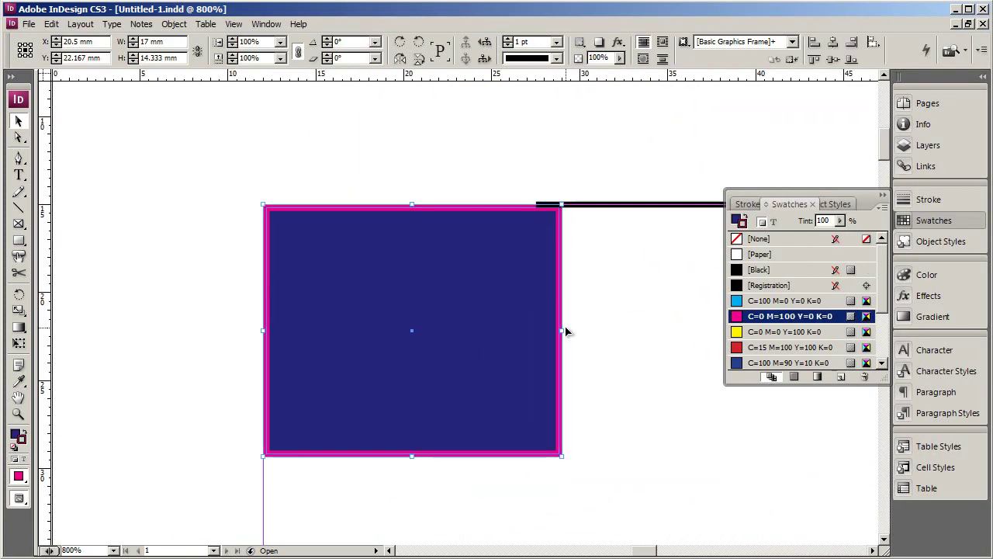
Resize the small rectangle above the headline to about 15.5 by 14.5 mm and make its stroke and fill black
click(608, 208)
click(458, 233)
drag(399, 204, 399, 202)
click(768, 285)
click(737, 220)
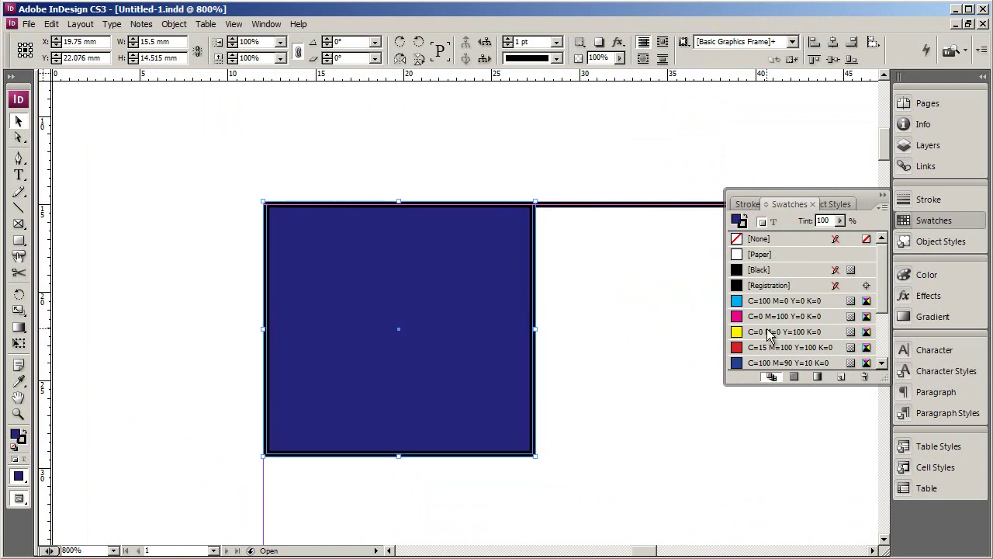
click(764, 270)
Add the number 10 inside the black rectangle in Arial at 21 pt, colored with the [Paper] swatch
click(20, 176)
click(20, 176)
double_click(307, 241)
click(763, 254)
click(148, 43)
click(73, 113)
click(180, 39)
Set the number's text frame insets to 3 mm at the top and left and its text size to 24 pt
right_click(287, 259)
click(341, 381)
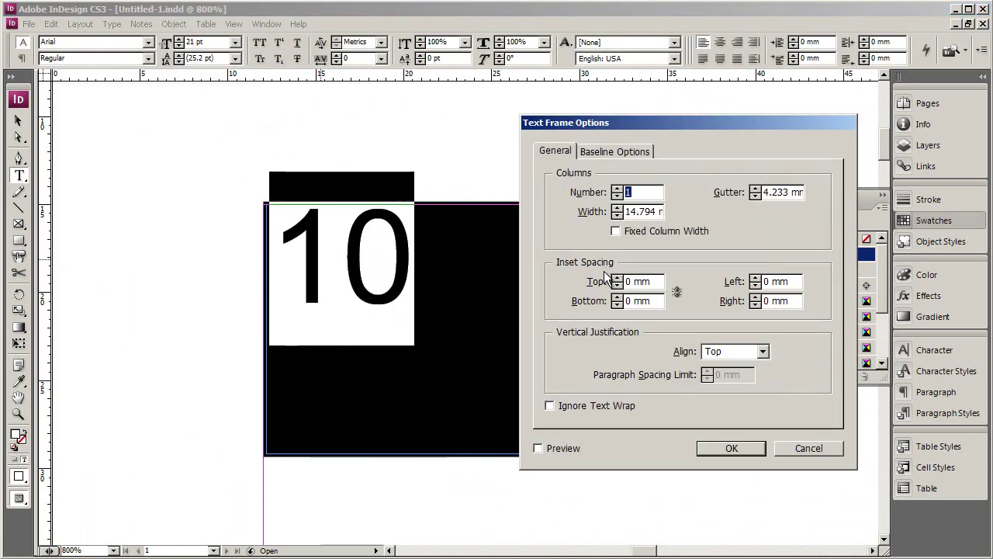
drag(604, 123, 687, 120)
double_click(700, 276)
click(620, 446)
double_click(838, 276)
click(838, 275)
click(700, 276)
click(813, 446)
click(179, 39)
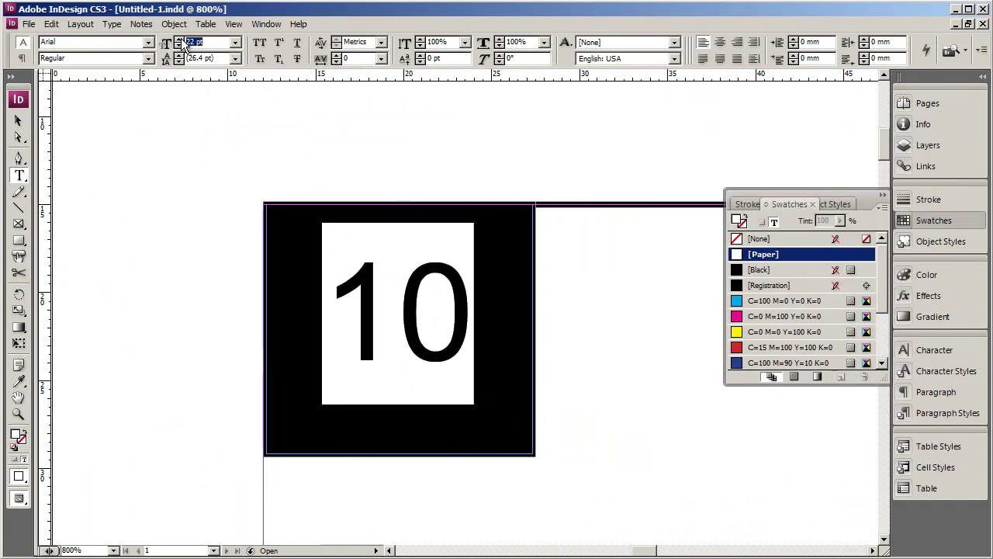
double_click(179, 38)
Set the left inset of the number's text frame to 1.5 mm
right_click(405, 299)
click(461, 419)
click(755, 286)
drag(660, 122, 711, 138)
text(1.5)
key(Return)
Set the number's text frame insets to 2.5 mm at the left and 3.5 mm at the top
right_click(399, 335)
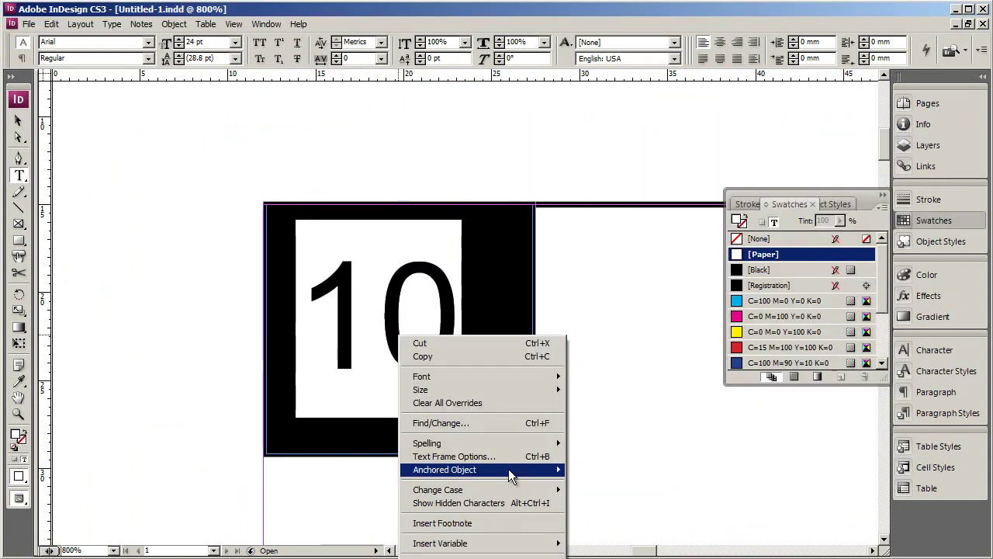
click(505, 457)
drag(777, 281, 752, 298)
text(2.5)
click(712, 446)
right_click(391, 299)
click(518, 421)
click(633, 281)
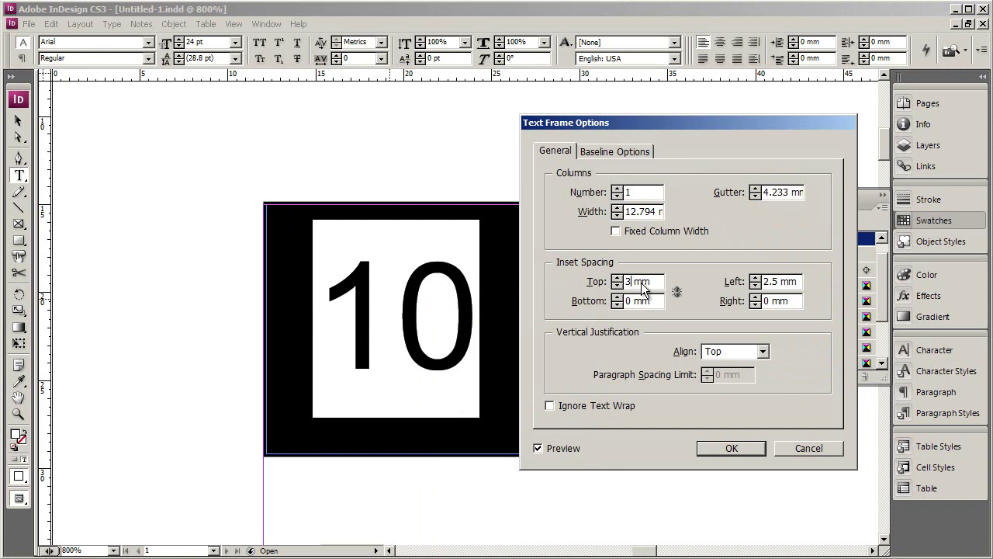
text(.5)
click(712, 447)
click(686, 441)
Reduce the text size of the number 10 to 20 pt, lower it by three further increments, and deselect everything
key(ctrl+0)
double_click(336, 124)
double_click(180, 46)
double_click(179, 45)
key(ctrl+equal)
key(ctrl+equal)
key(ctrl+equal)
key(ctrl+equal)
key(ctrl+equal)
key(ctrl+equal)
key(ctrl+equal)
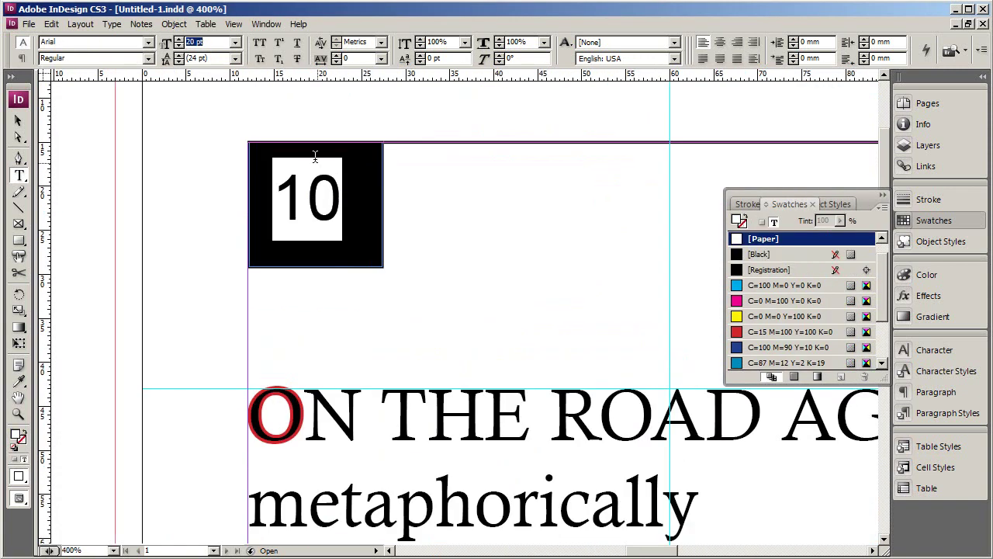
key(Down)
key(Down)
key(Down)
key(ctrl+shift+a)
Shrink the black rectangle more closely around the number 10 and extend the adjoining horizontal line to its new edge
key(v)
click(354, 242)
drag(384, 268, 361, 246)
click(399, 142)
drag(382, 143, 361, 143)
key(ctrl+0)
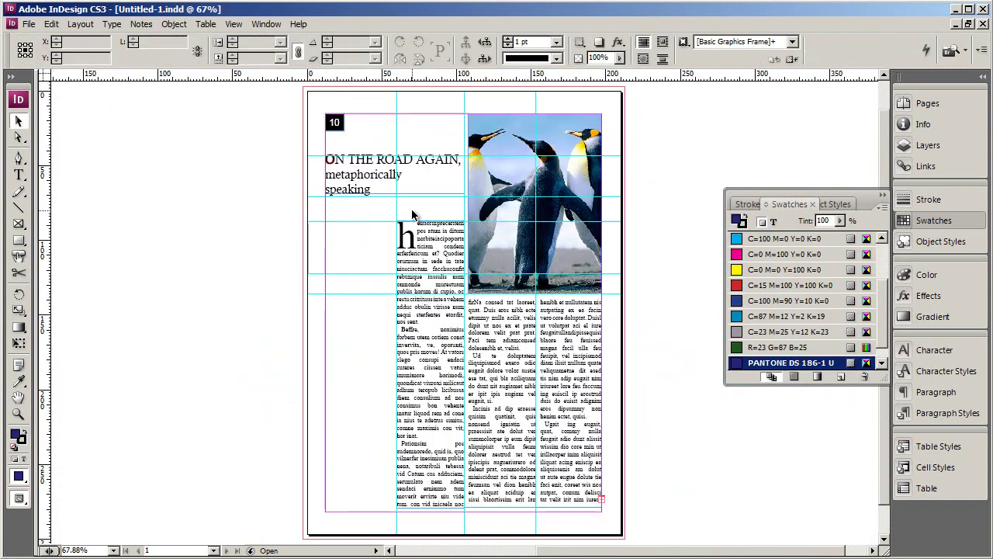
Set all of the article's body text to Arial at 11 pt
double_click(423, 246)
key(ctrl+a)
click(148, 43)
drag(305, 337, 305, 69)
click(117, 118)
click(180, 45)
Fill the text frame below the headline in the first column with placeholder text at 15 pt
drag(419, 235, 304, 215)
right_click(345, 240)
click(405, 461)
click(200, 42)
key(Up)
key(Up)
key(Up)
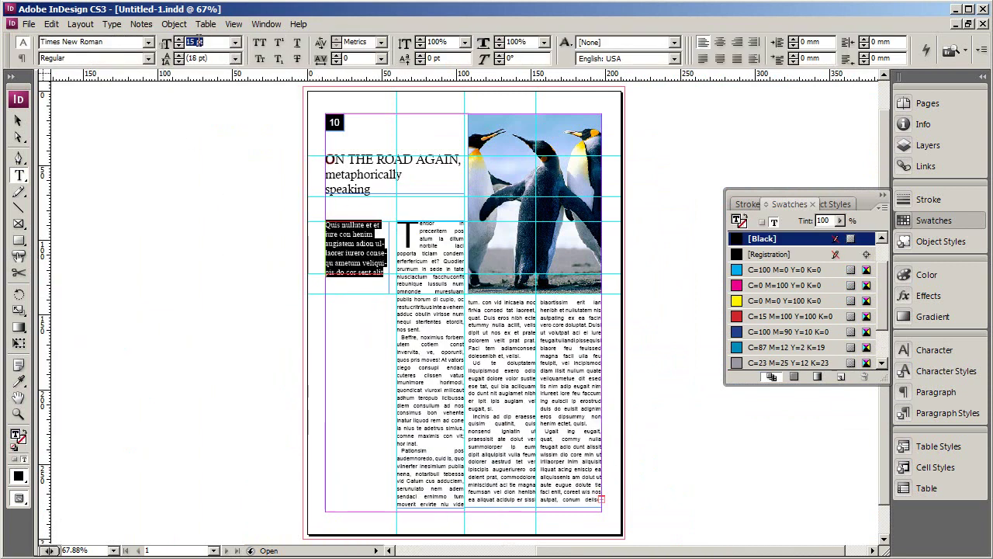
Try several fonts, including Calibri, on the first column's placeholder text and set it to Tahoma at 15 pt
key(Up)
click(148, 43)
drag(305, 336, 305, 74)
click(101, 71)
click(187, 45)
key(Down)
click(148, 42)
click(144, 370)
click(148, 43)
drag(304, 113, 304, 334)
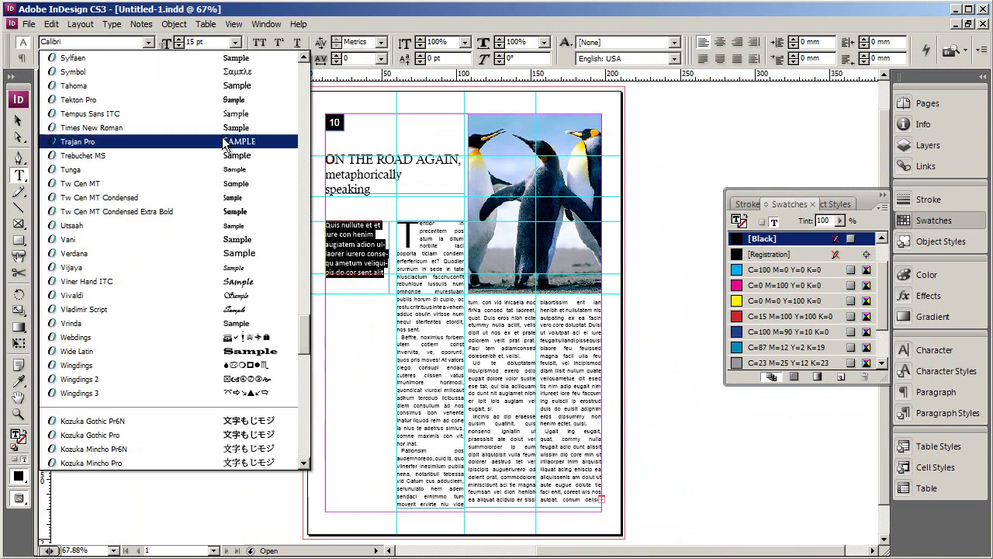
click(208, 85)
Widen the first column's placeholder text frame slightly toward the body text and deselect it
click(18, 121)
click(394, 255)
click(380, 253)
drag(390, 257, 391, 256)
click(365, 328)
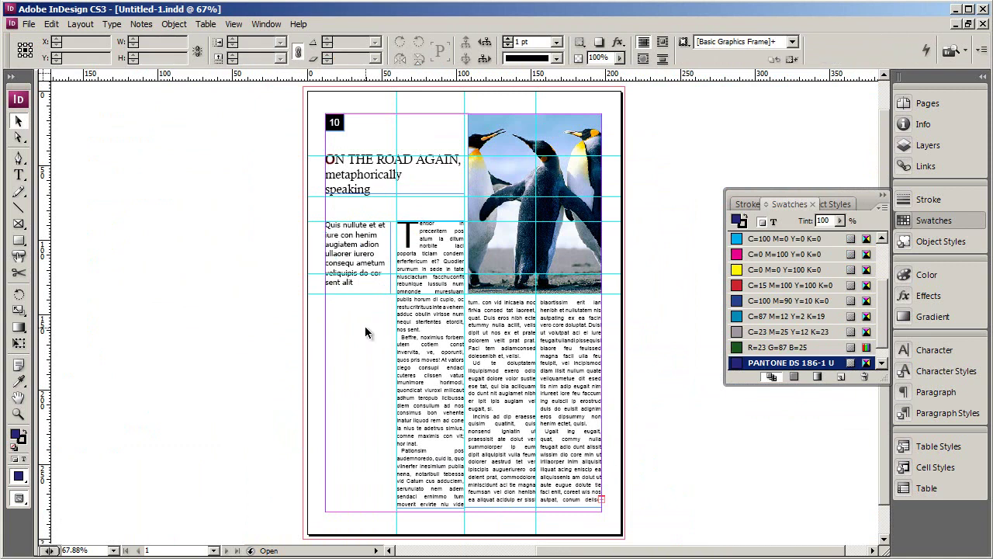
Insert two line breaks in the last column's body text and enter EL LURE there
double_click(598, 379)
click(545, 359)
key(Return)
key(Return)
drag(560, 349, 544, 347)
text(EL LURE)
End the last column's visible body text with a period and delete all the text following it
click(596, 501)
key(BackSpace)
key(BackSpace)
key(BackSpace)
text(.)
key(ctrl+shift+End)
key(Delete)
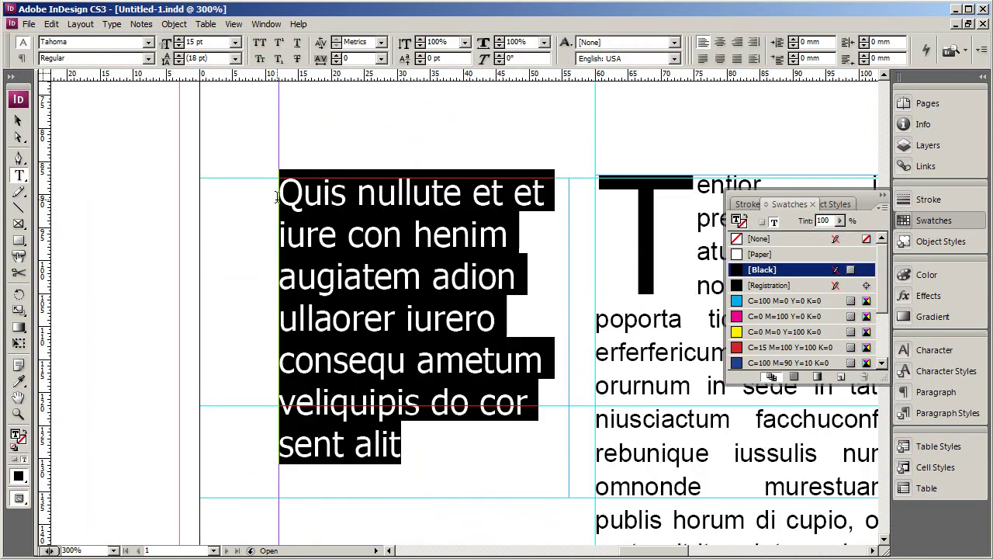
Cycle through the fonts from Algerian onward for the first column's placeholder text and set it to Euphemia
click(147, 42)
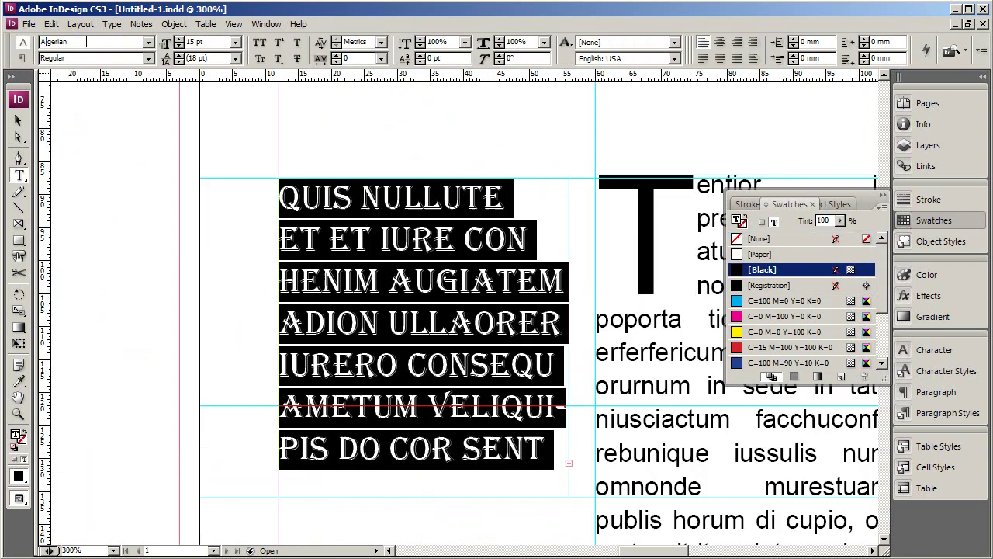
key(Down)
key(Down)
key(Down)
key(Down)
key(Down)
key(Down)
key(Down)
key(Down)
key(Down)
key(Down)
key(Down)
key(Down)
key(Down)
key(Down)
key(Down)
key(Down)
key(Down)
key(Down)
key(Down)
key(Down)
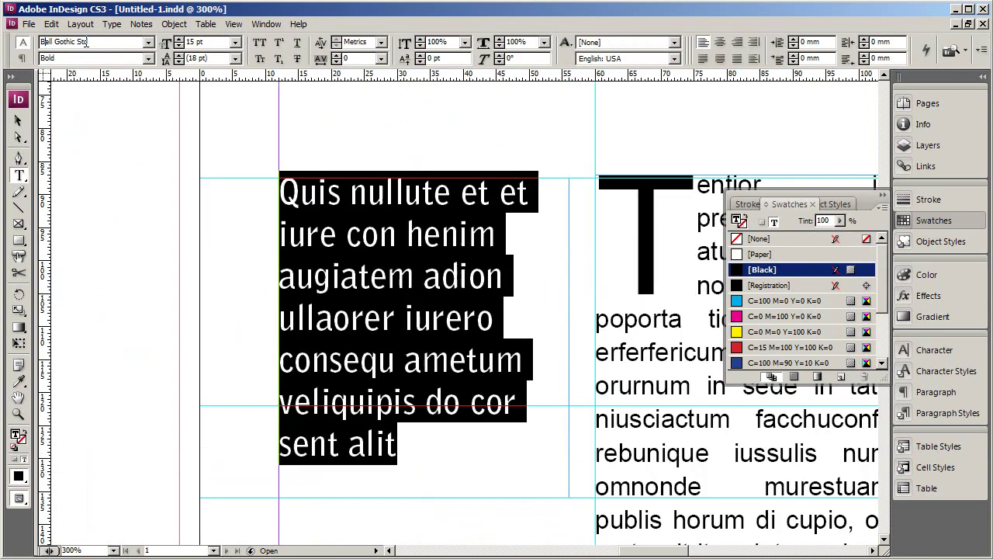
key(Down)
key(Down)
key(Down)
key(Down)
key(Down)
key(Down)
key(Down)
key(Down)
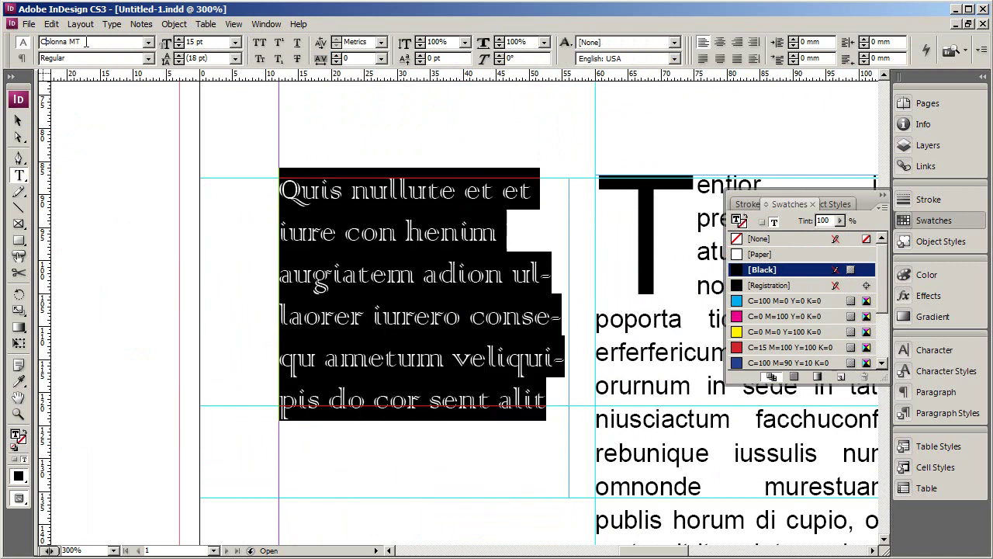
key(Down)
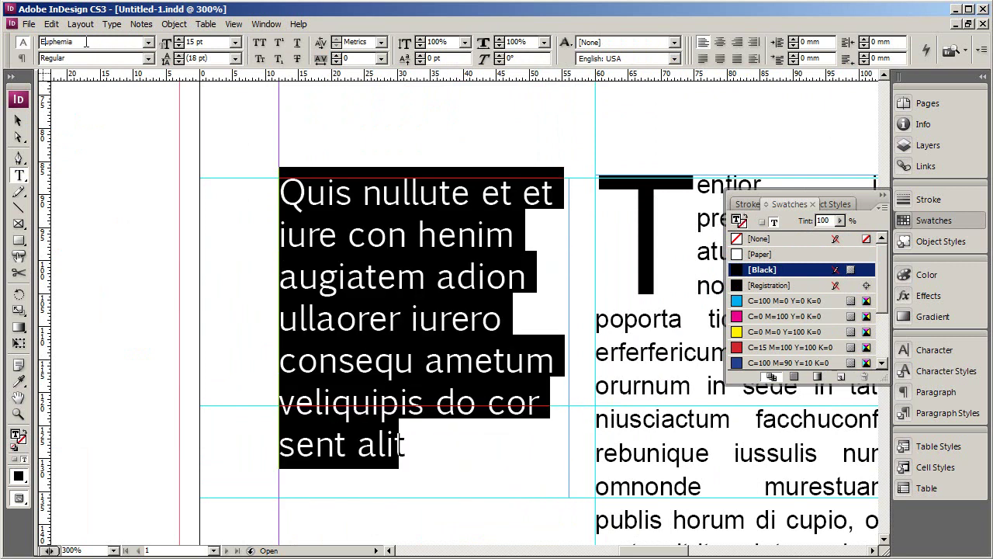
click(349, 233)
key(ctrl+0)
Select all the body text and try out the fonts from Book Antiqua onward on it
click(554, 388)
scroll(554, 388, left, 5)
key(ctrl+0)
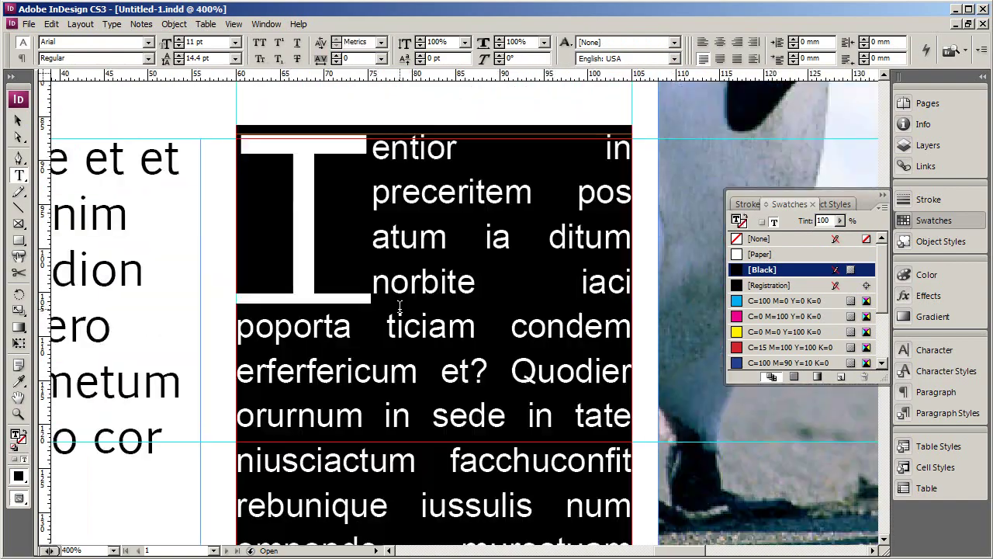
click(132, 42)
text(Book Antiqua)
key(Return)
key(Down)
key(Down)
key(Down)
key(Down)
key(Down)
key(Down)
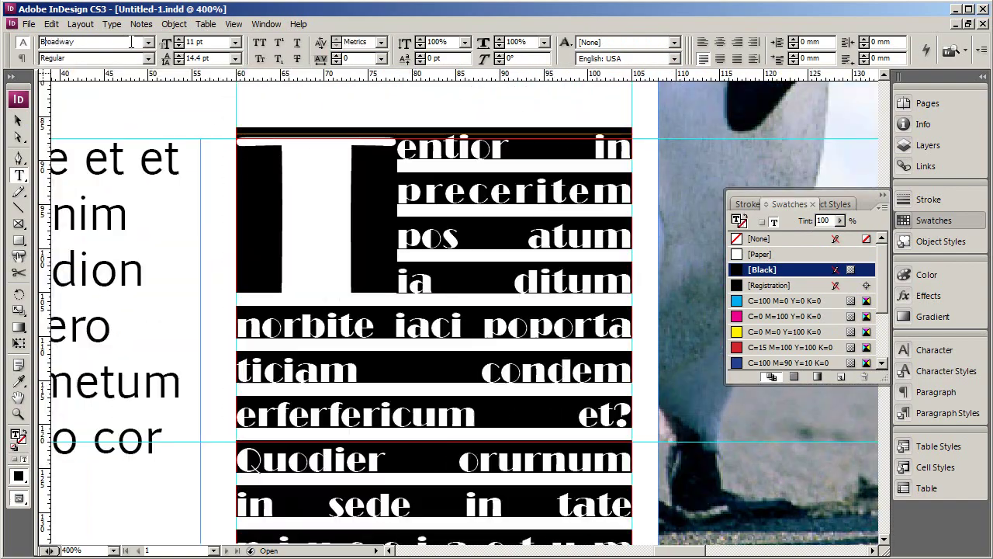
key(Down)
key(Down)
key(Down)
key(Down)
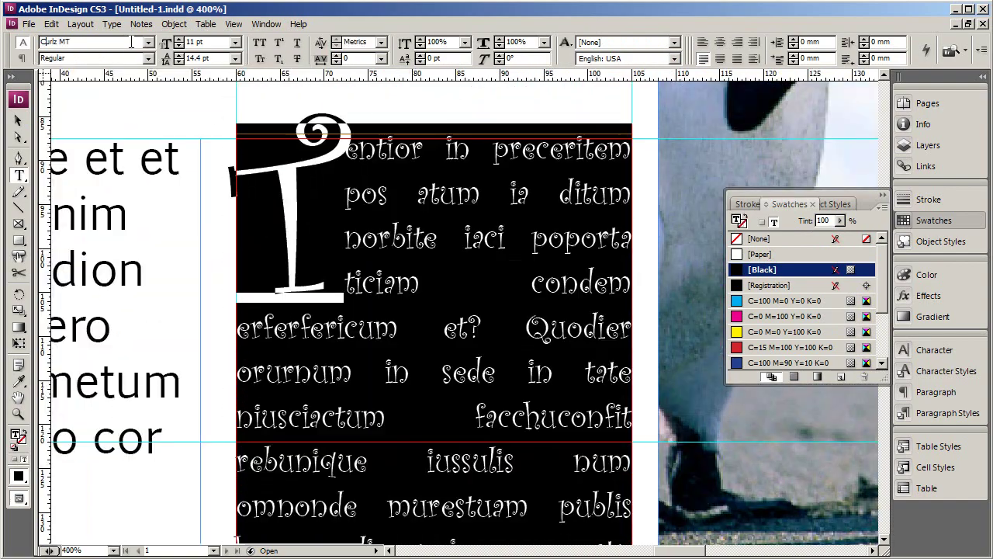
key(Down)
key(Down)
key(Down)
key(Down)
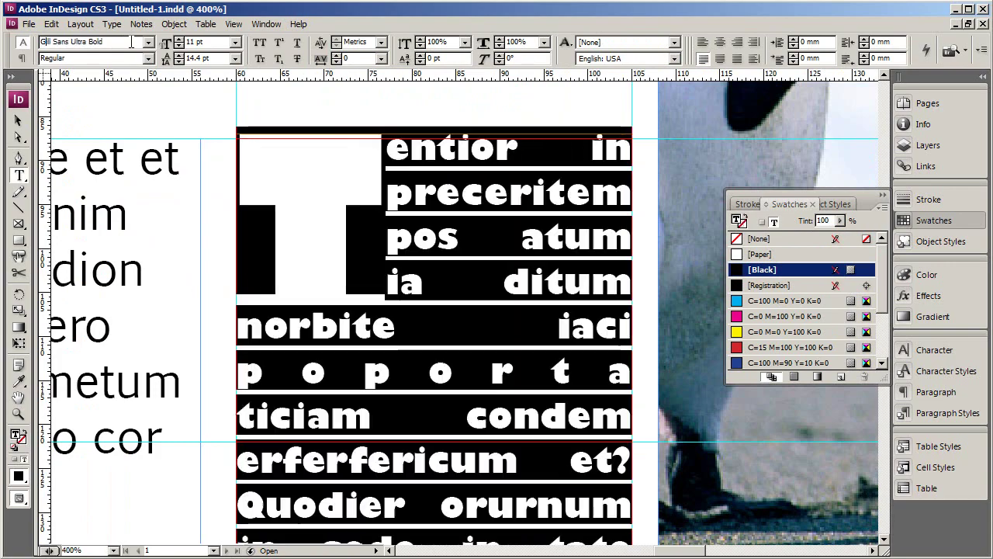
key(Down)
key(Down)
key(Down)
key(Down)
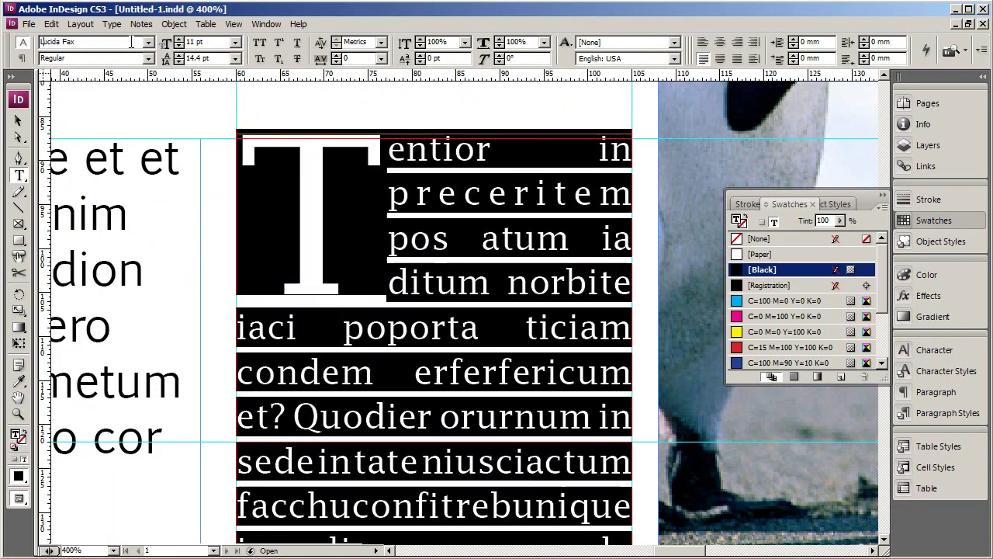
key(Down)
key(Down)
key(Down)
key(Down)
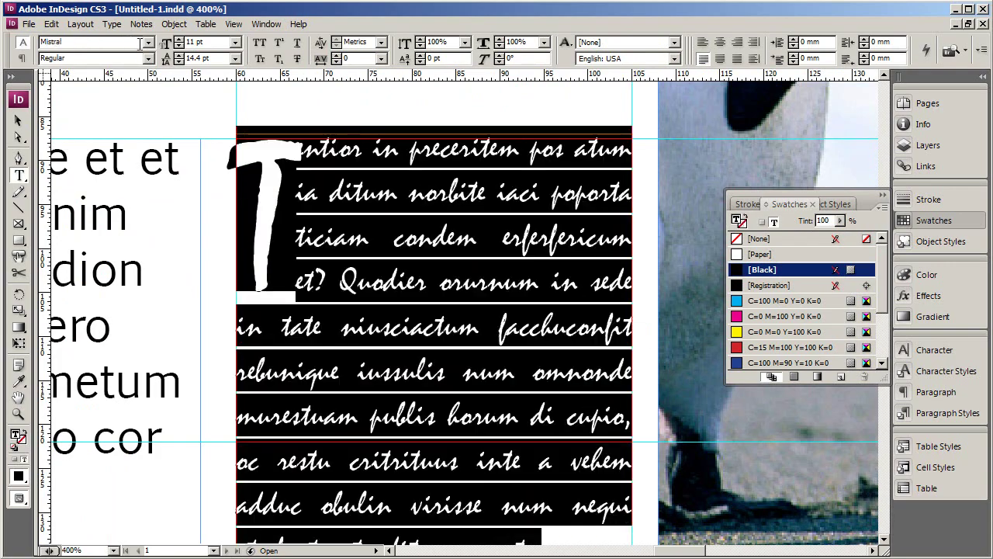
Set the font of the body text to Times New Roman
click(148, 42)
scroll(155, 78, down, 1)
click(464, 452)
click(104, 42)
text(Times New Roman)
Set the drop cap T to Arial in a bold style and deselect it
click(148, 42)
drag(304, 341, 303, 70)
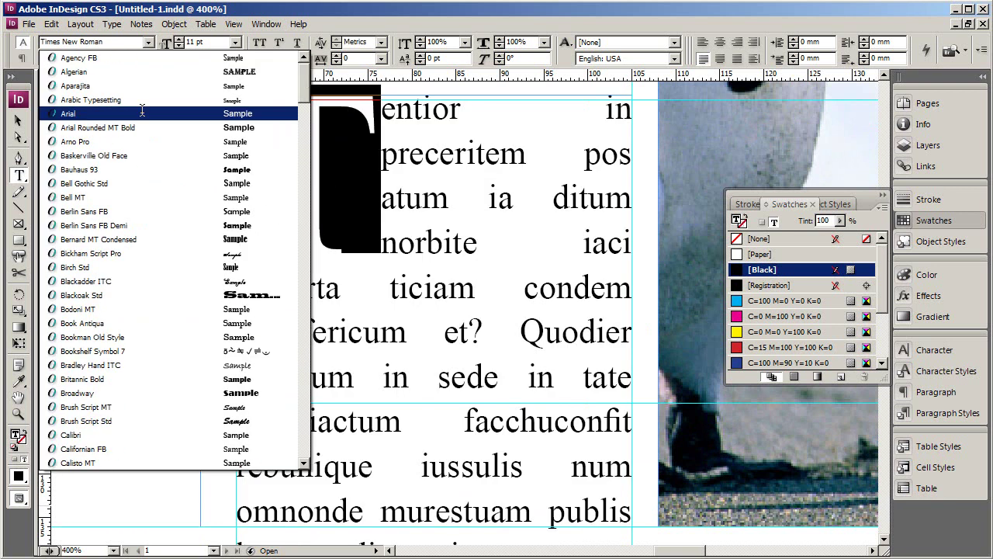
click(143, 113)
click(149, 58)
click(125, 114)
click(370, 293)
Fill the empty remainder of the last body column with placeholder text
key(ctrl+0)
right_click(560, 455)
click(605, 331)
Break the last column's opening text with an empty line and replace the following paragraph's first word with TIS NIEM
click(546, 378)
key(Return)
key(BackSpace)
click(540, 332)
key(Return)
key(Return)
click(561, 340)
key(BackSpace)
key(BackSpace)
key(BackSpace)
key(BackSpace)
key(BackSpace)
key(BackSpace)
key(BackSpace)
text(TIS NIEM)
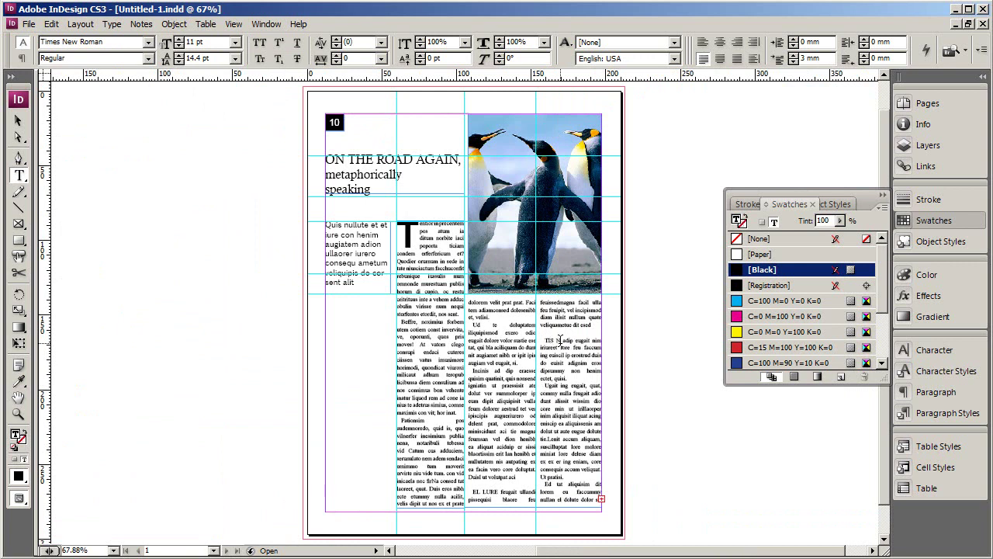
End the last column's body text with "dolor sit." and delete all the text following it
click(595, 503)
key(ctrl+shift+End)
key(Delete)
Delete the words EL LURE from the start of the middle body column's last paragraph
click(499, 492)
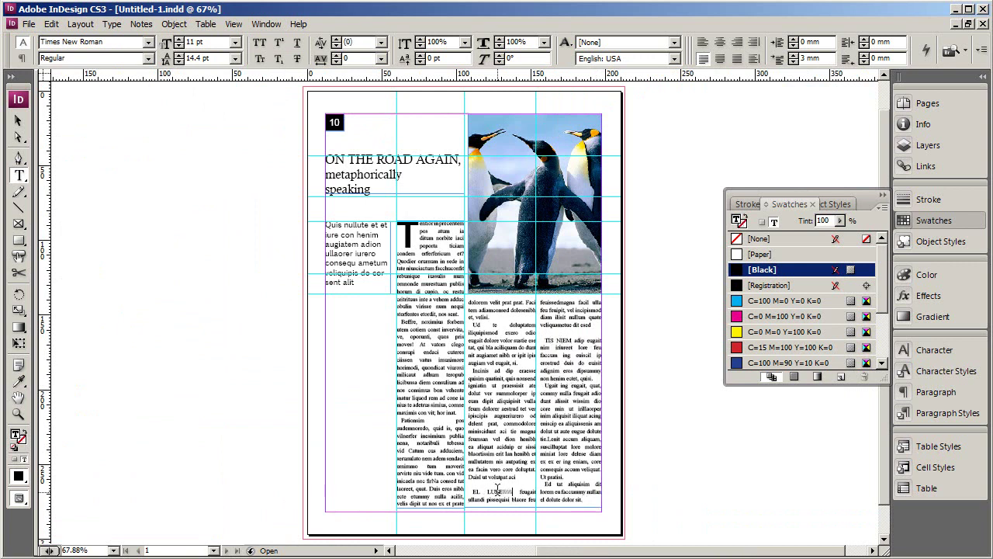
key(BackSpace)
key(BackSpace)
key(BackSpace)
key(BackSpace)
key(BackSpace)
key(BackSpace)
key(BackSpace)
key(BackSpace)
Fill the space that remains after the last column's final sentence with placeholder text
click(593, 492)
right_click(593, 492)
click(637, 369)
Create a text frame beside the black page number box and enter COVER STORY
scroll(355, 117, up, 4)
drag(335, 176, 541, 226)
text(COVER STORY)
Set the COVER STORY text to Arial and adjust its font style
drag(524, 185, 336, 186)
click(149, 43)
drag(299, 400, 298, 68)
click(138, 111)
click(149, 58)
click(144, 115)
click(148, 59)
click(142, 74)
click(139, 76)
Reduce the height of the COVER STORY frame, nudge it slightly down and toward the page number, and deselect it
click(19, 121)
drag(438, 226, 438, 201)
key(Down)
key(Down)
key(Down)
key(Down)
key(Left)
key(Left)
key(Left)
click(390, 302)
Create a footer text frame below the first column, starting at the margin, and enter REVIEW October 15-16, 2011
scroll(147, 292, down, 5)
scroll(336, 512, up, 6)
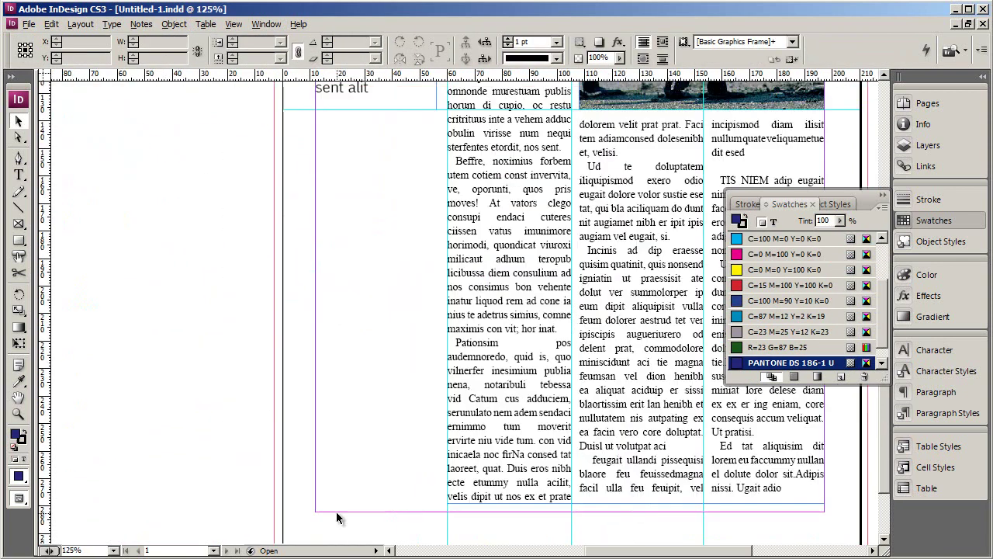
click(19, 176)
drag(269, 397, 645, 455)
text(REVIEW oCTOBER)
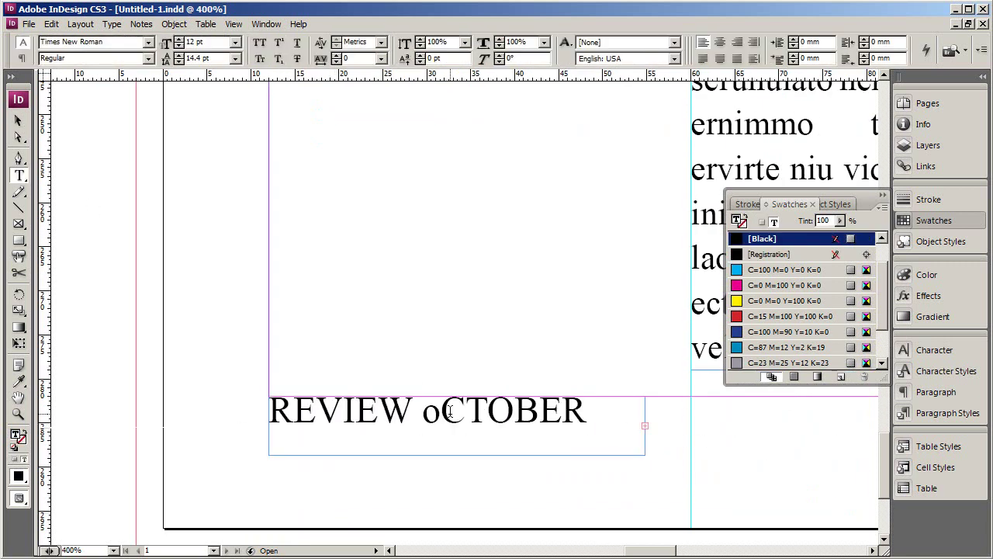
double_click(450, 412)
text(October)
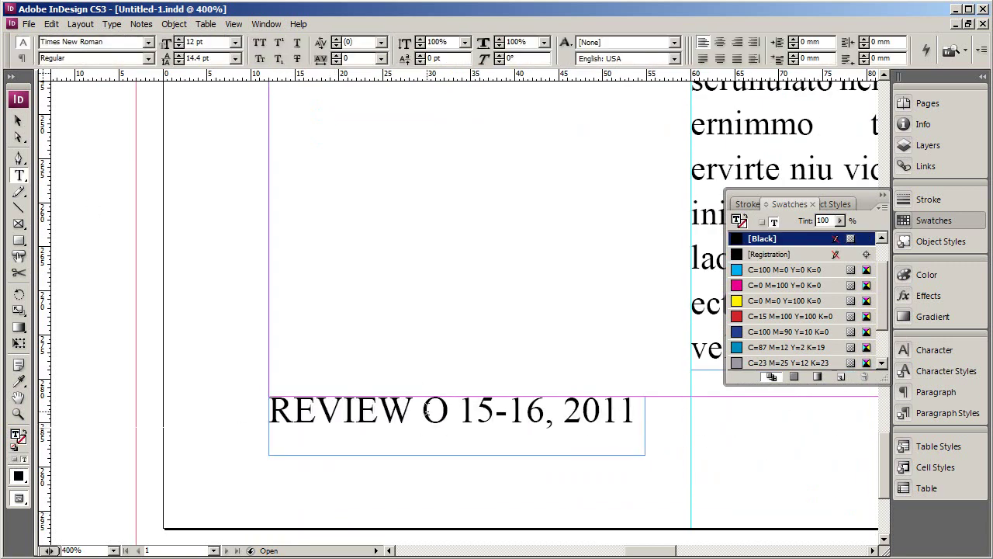
Widen the footer date frame past the first column guide and reduce its height to fit the single line
click(19, 121)
drag(645, 455, 800, 470)
drag(800, 469, 848, 440)
Retype REVIEW in the footer as lowercase review and format it in a bold sans-serif font
double_click(421, 412)
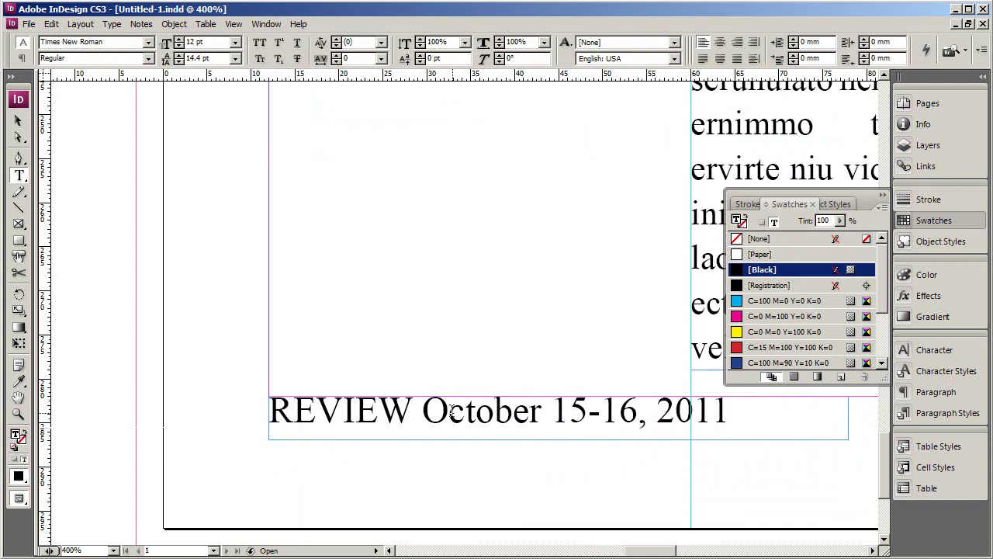
double_click(363, 405)
text(review)
drag(379, 411, 269, 411)
click(136, 44)
key(Down)
key(Down)
click(204, 44)
key(Up)
key(Up)
click(149, 58)
click(65, 90)
Set the footer date October 15-16, 2011 to Calibri Regular
mouse_move(414, 424)
mouse_down()
mouse_move(723, 423)
mouse_move(415, 421)
mouse_up()
click(148, 42)
click(85, 108)
click(149, 58)
click(124, 75)
click(148, 59)
click(124, 88)
click(148, 42)
click(189, 374)
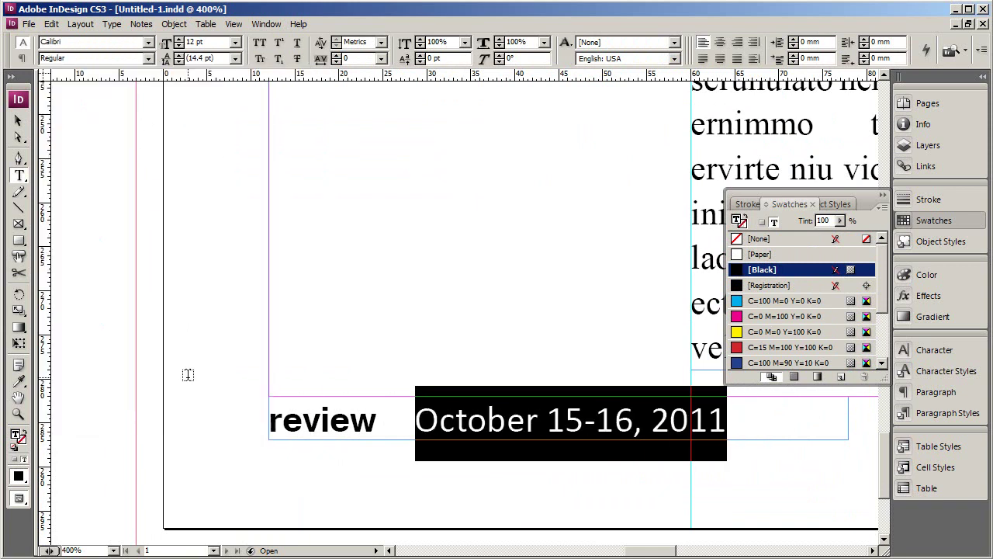
Try adjusting the tracking of the footer date in the Character settings, then close them
click(938, 391)
click(934, 350)
click(833, 431)
click(831, 430)
click(832, 431)
click(832, 431)
click(548, 422)
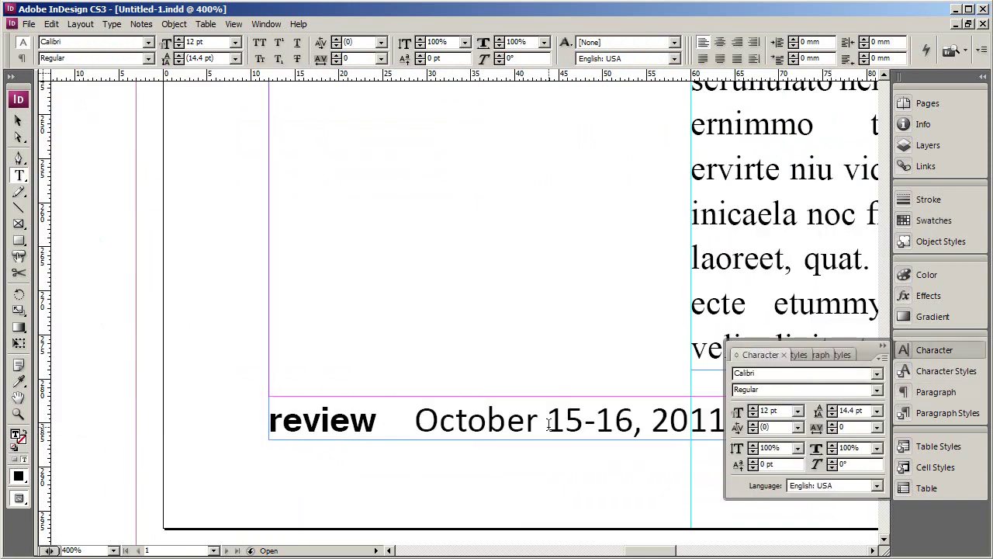
click(883, 346)
Create a footer text frame ending at the page's outer margin below the last column and enter Weekend Australian
click(17, 121)
key(ctrl+0)
click(613, 529)
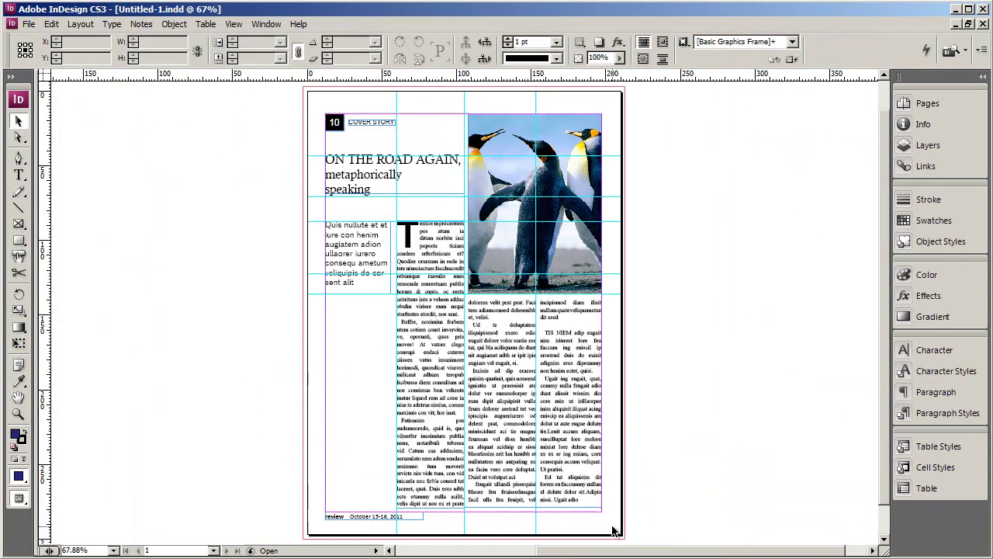
scroll(613, 528, up, 7)
click(19, 176)
mouse_move(654, 361)
mouse_down()
mouse_move(584, 430)
mouse_move(193, 424)
mouse_up()
text(Weekend Australian)
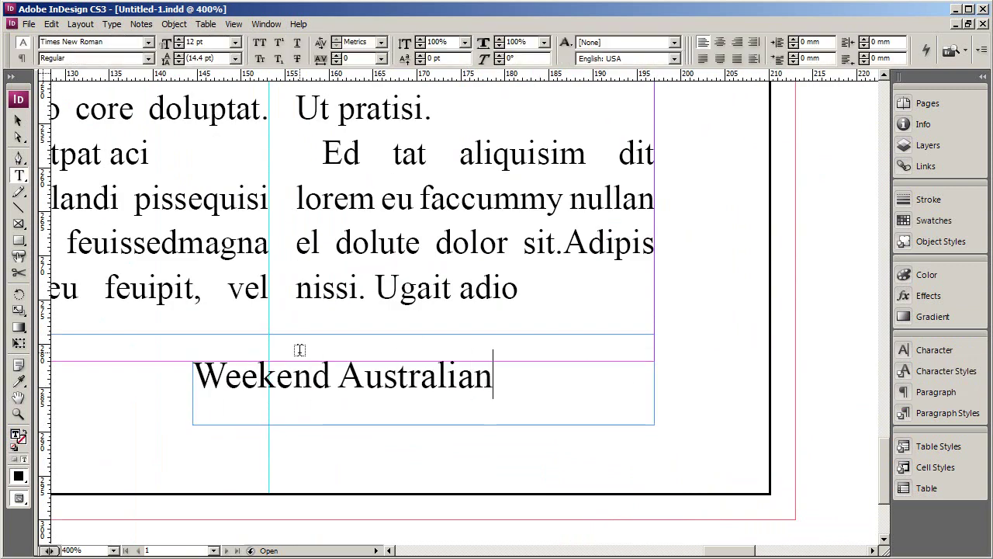
Make the Weekend Australian text bold and shrink its frame to about 42.2 mm by 4.3 mm
key(ctrl+a)
click(147, 58)
click(138, 104)
key(Escape)
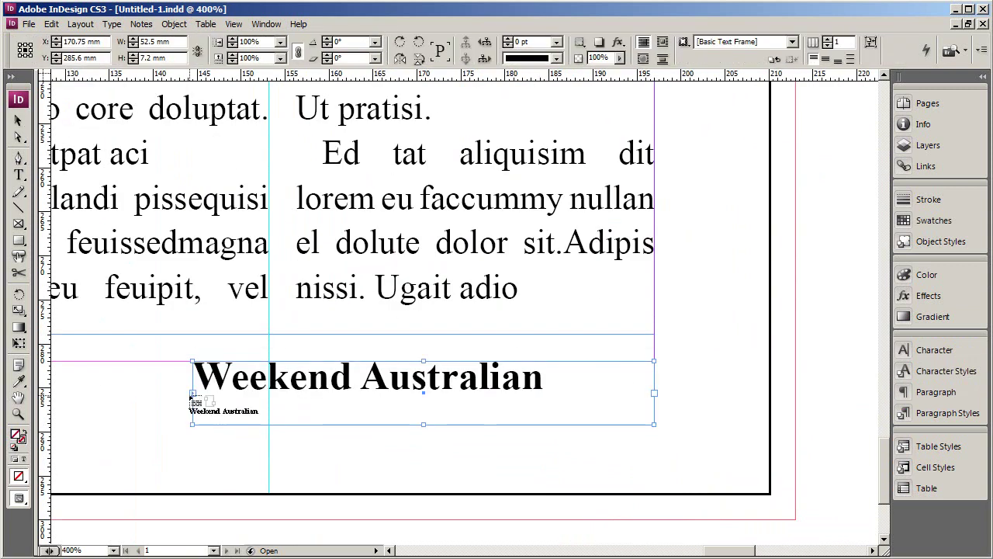
drag(192, 424, 283, 399)
Right-align the Weekend Australian text within its footer frame
click(932, 390)
click(934, 350)
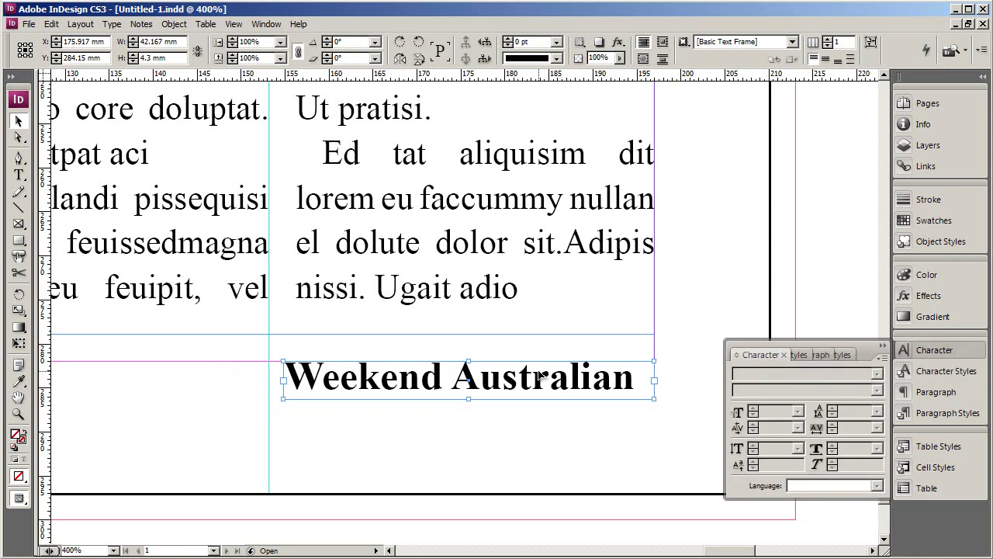
double_click(543, 379)
click(936, 392)
click(769, 374)
key(ctrl+shift+a)
click(936, 392)
Nudge the Weekend Australian footer frame downward, away from the body text columns
click(19, 121)
click(605, 373)
key(Down)
key(Down)
key(Down)
key(Down)
key(Down)
key(Down)
key(Down)
key(Down)
key(Down)
key(Down)
click(414, 512)
Add a horizontal guide along the bottom of the Weekend Australian frame and move the review and date footer frame down to it
key(ctrl+minus)
key(ctrl+minus)
key(ctrl+minus)
key(ctrl+minus)
drag(606, 75, 582, 448)
mouse_move(368, 433)
mouse_down()
mouse_move(316, 441)
mouse_move(367, 437)
mouse_up()
click(455, 425)
Reduce the font size of the review label and the October 15-16, 2011 date in the footer
double_click(416, 441)
double_click(303, 440)
click(179, 47)
click(180, 46)
click(179, 47)
click(179, 47)
double_click(179, 46)
click(481, 501)
double_click(291, 442)
click(179, 46)
click(19, 121)
click(359, 446)
click(521, 472)
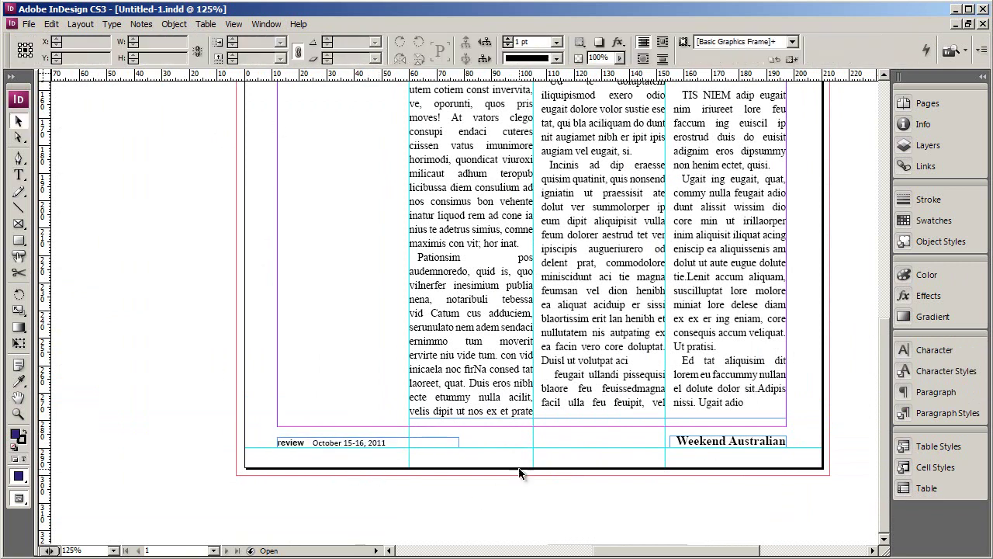
Reduce the font size of the Weekend Australian footer text and shrink its frame around the smaller text
double_click(730, 440)
triple_click(730, 441)
double_click(180, 47)
double_click(179, 46)
click(18, 121)
click(763, 440)
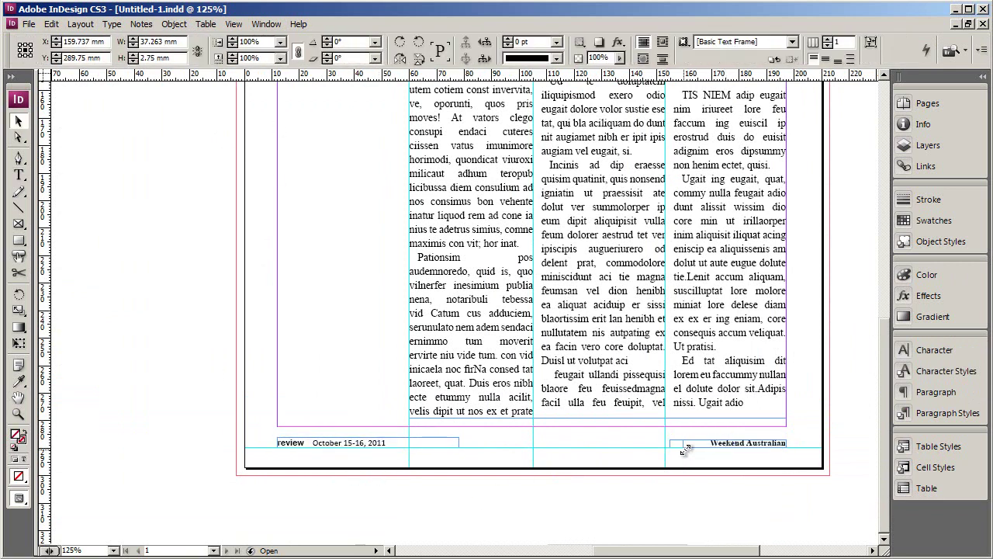
click(327, 490)
Make the page number 10 in the black box smaller and give it a bold style
key(ctrl+0)
click(339, 122)
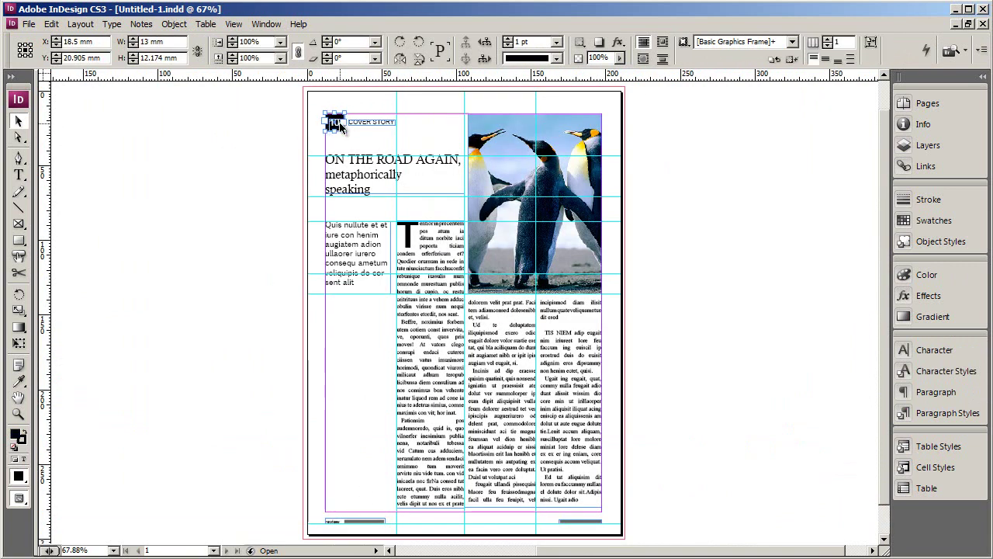
scroll(339, 123, up, 8)
double_click(339, 122)
double_click(339, 123)
triple_click(180, 47)
scroll(233, 140, up, 3)
click(148, 59)
click(147, 115)
click(343, 234)
key(ctrl+a)
click(179, 39)
click(18, 121)
Shrink the black page number box to about 11.5 by 11 mm and move the COVER STORY frame closer to it
drag(389, 311, 371, 294)
click(487, 243)
key(Left)
drag(487, 245, 472, 245)
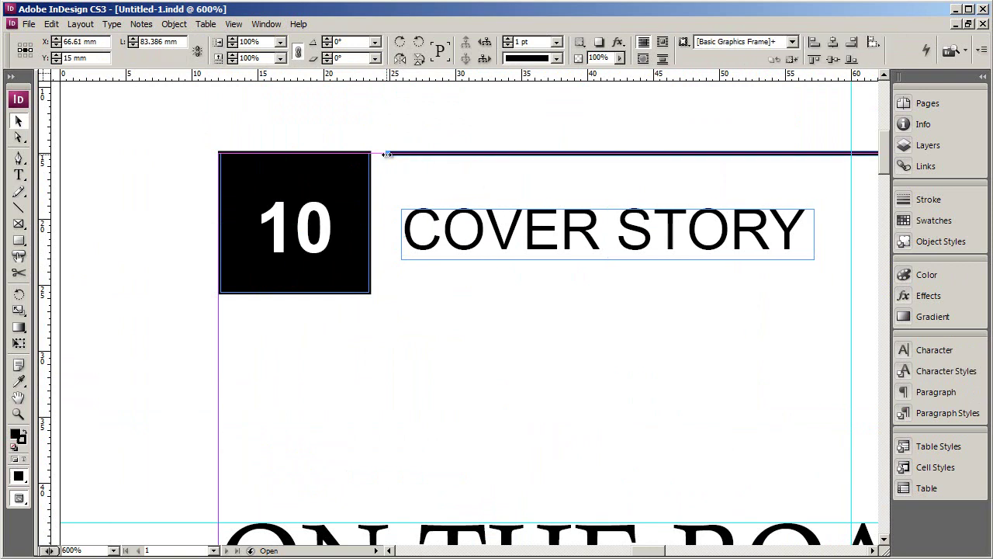
Draw a horizontal line along the page's top margin between the black page number box and the photo
key(ctrl+0)
scroll(423, 117, up, 6)
key(backslash)
mouse_move(64, 246)
mouse_down()
mouse_move(628, 246)
mouse_move(627, 237)
mouse_up()
key(v)
scroll(626, 247, up, 6)
key(Down)
key(Up)
Extend the photo frame's top-left corner to the top edge of the line, making the frame about 89 by 121.2 mm
scroll(346, 334, down, 6)
click(357, 407)
scroll(355, 411, up, 6)
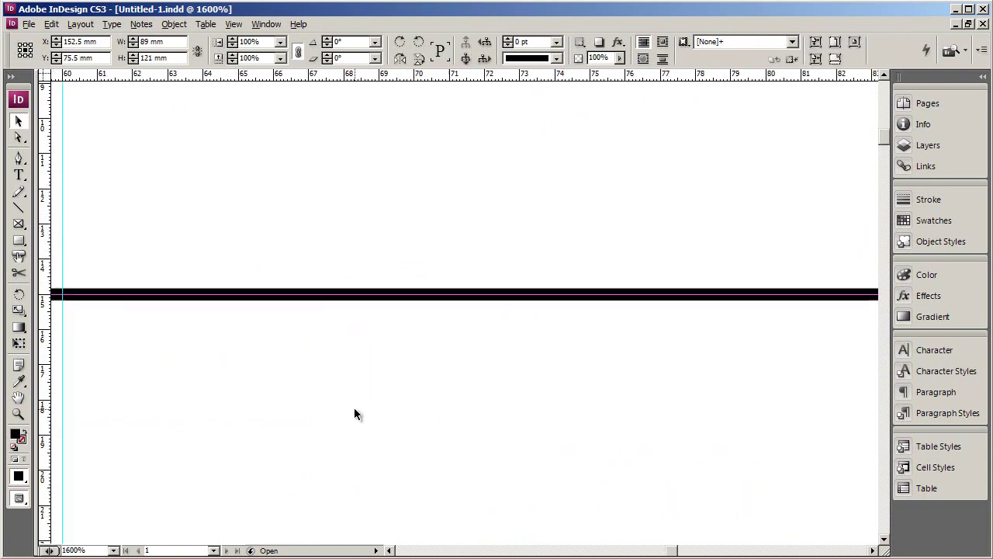
scroll(355, 411, right, 10)
key(a)
key(v)
key(ctrl+shift+a)
drag(172, 294, 197, 260)
click(185, 303)
scroll(157, 306, up, 3)
click(183, 280)
click(214, 286)
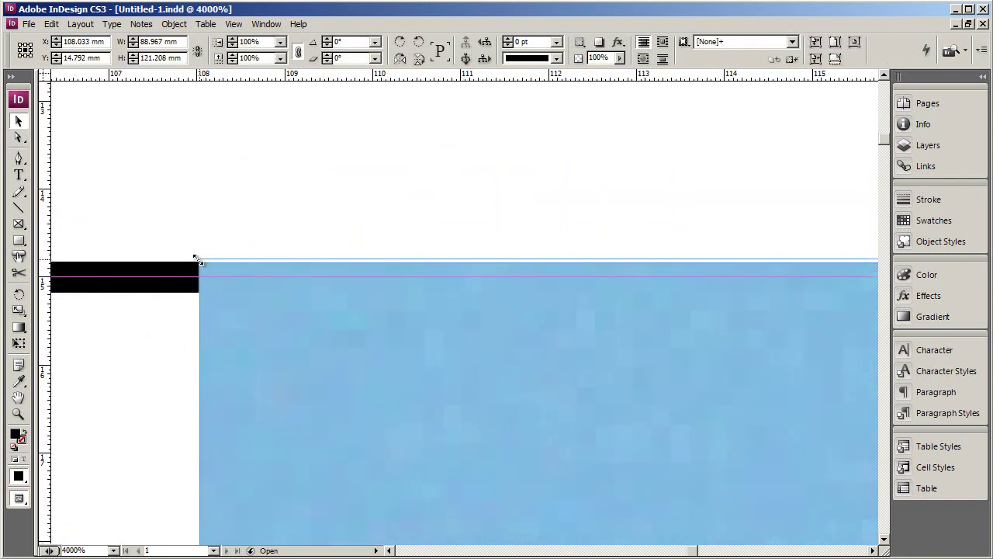
Extend the photo frame's right edge to the page bleed, about 105 mm wide, and reposition the penguin picture inside it
key(ctrl+shift+a)
drag(838, 221, 177, 243)
drag(838, 268, 177, 244)
drag(934, 350, 985, 362)
drag(838, 349, 195, 328)
drag(838, 349, 195, 328)
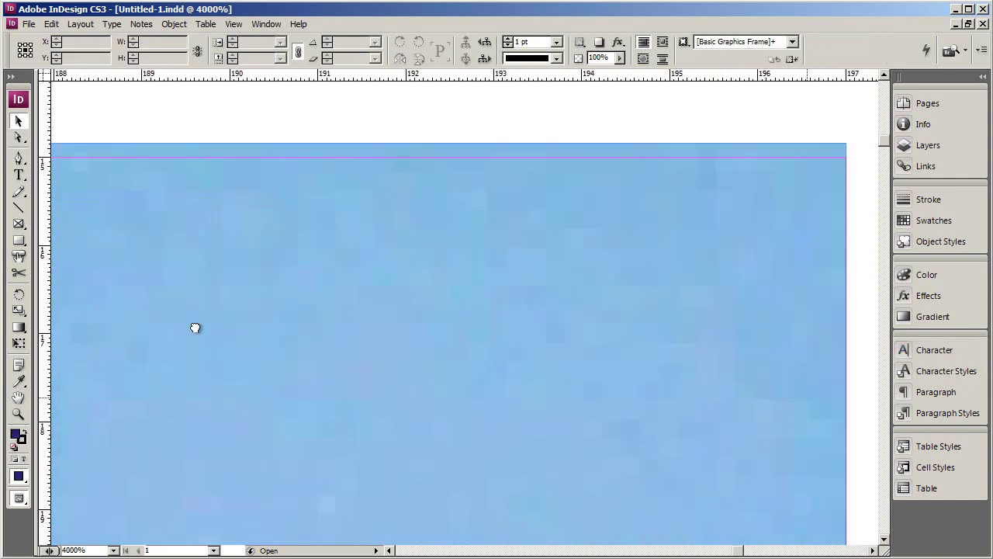
key(ctrl+0)
click(599, 186)
drag(602, 203, 606, 232)
key(a)
click(603, 227)
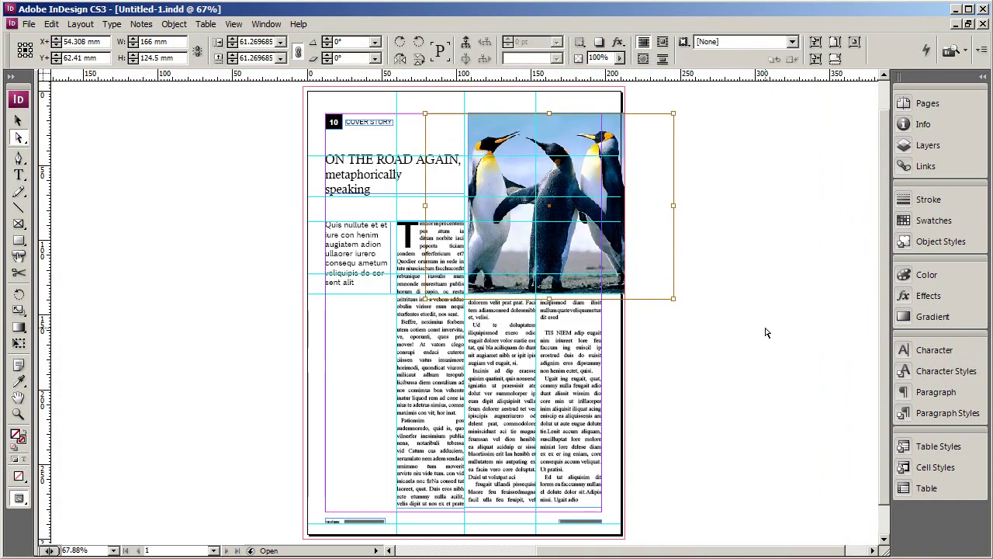
click(766, 332)
Try several fonts on the Quis nullute intro paragraph and set it to Utsaah Regular at 17 pt
key(alt+Tab)
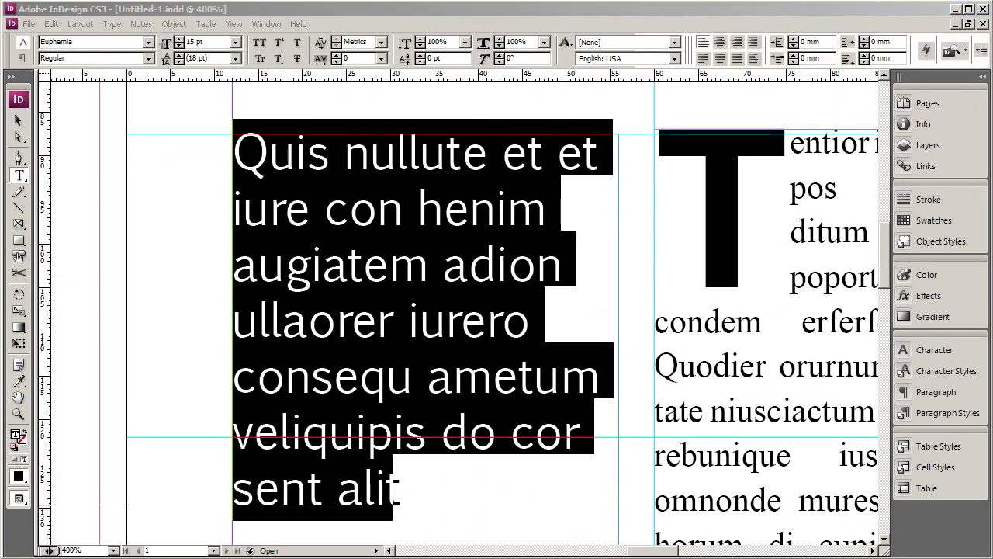
scroll(133, 44, down, 3)
scroll(134, 44, down, 4)
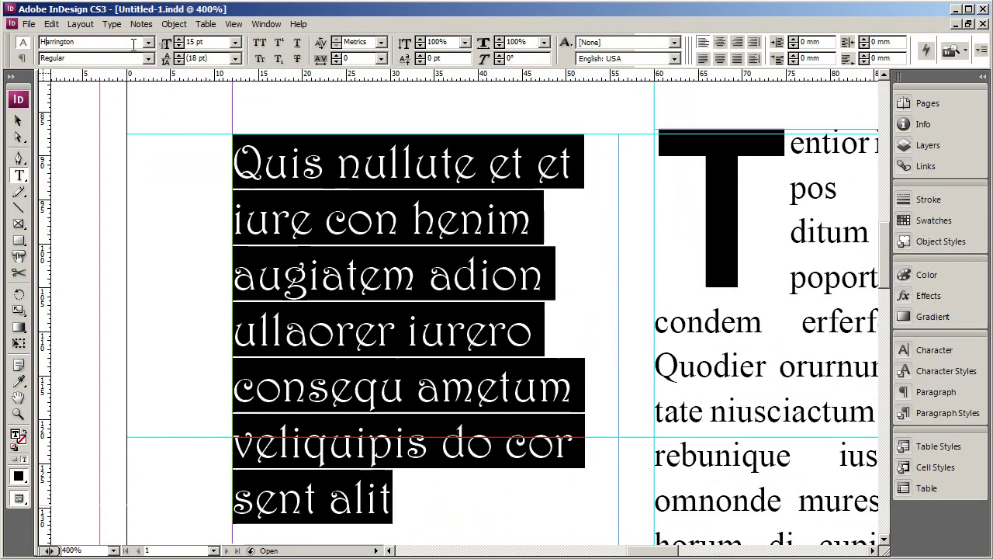
scroll(133, 44, down, 3)
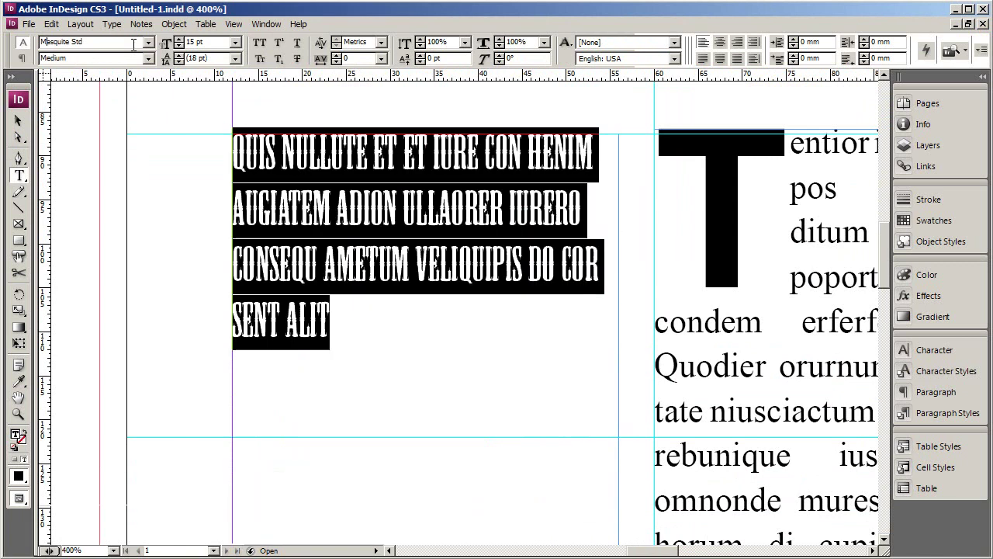
click(147, 59)
scroll(134, 43, down, 4)
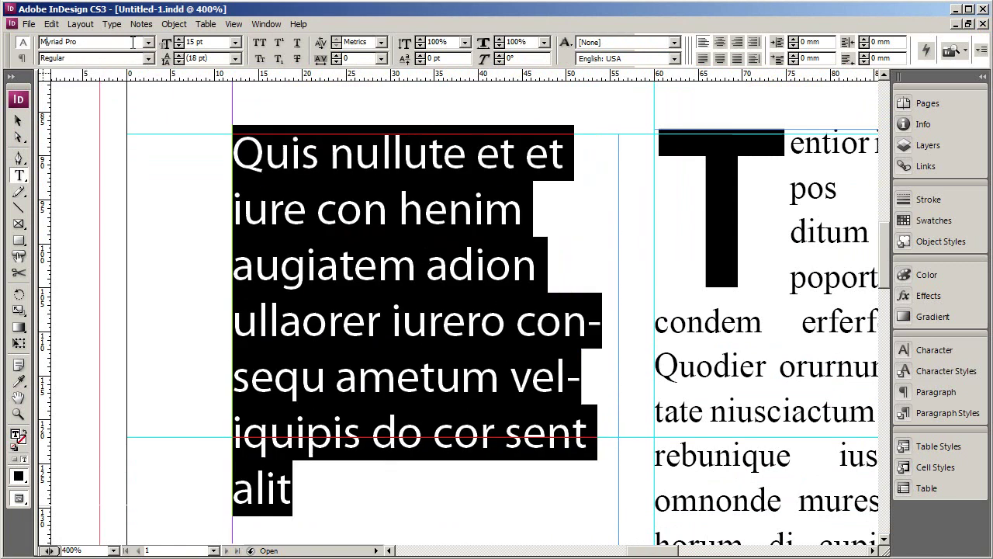
scroll(133, 43, down, 3)
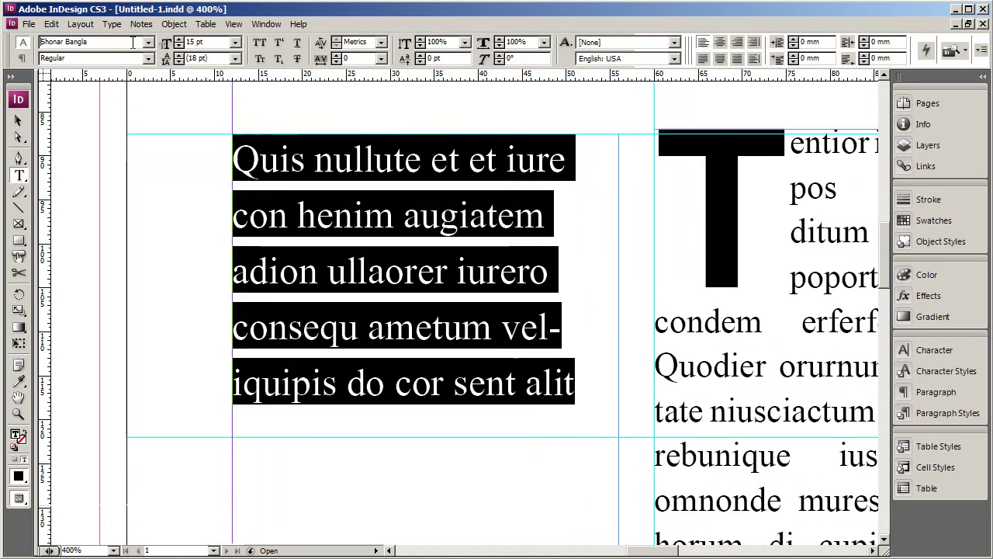
scroll(116, 42, down, 4)
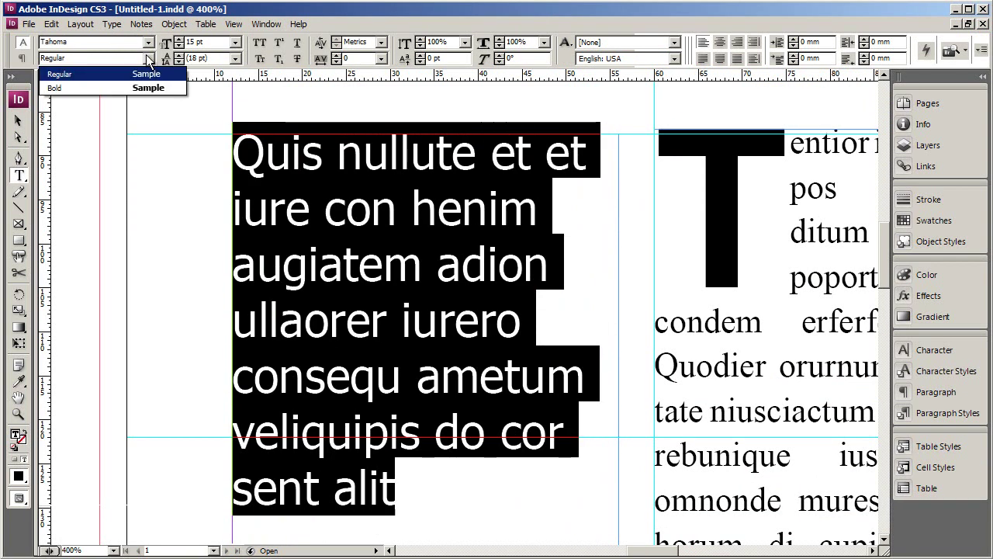
scroll(123, 42, down, 2)
click(149, 61)
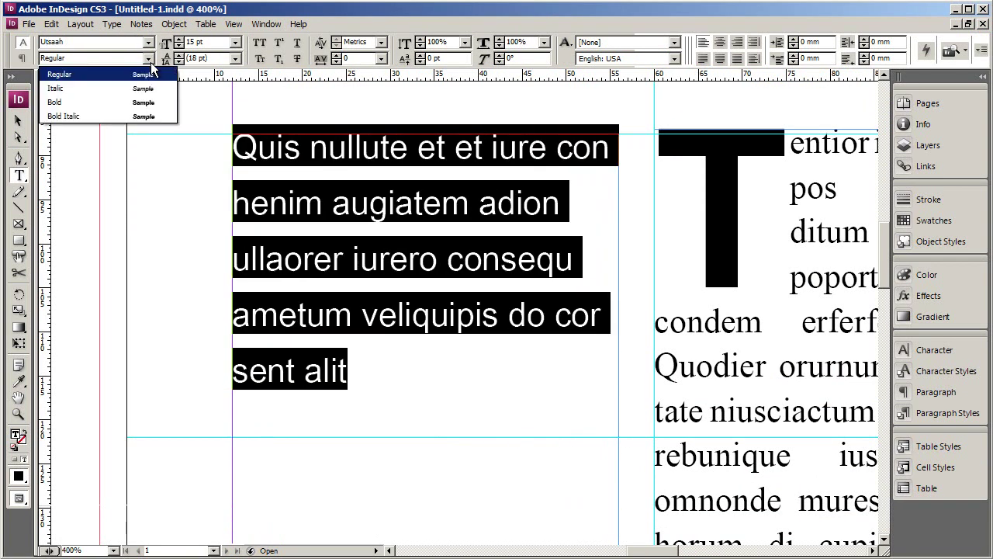
click(152, 73)
click(459, 333)
key(Escape)
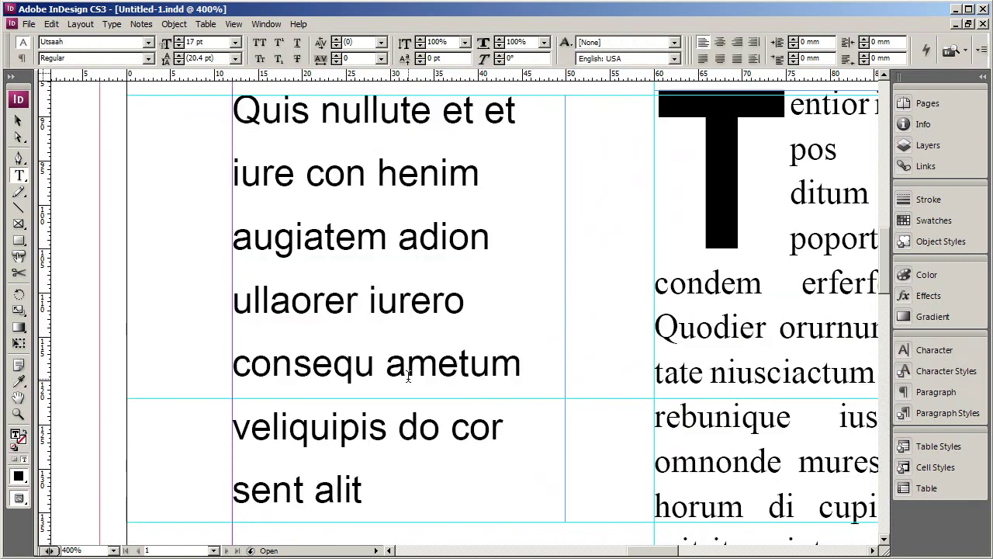
Make the words veliquipis do in the intro paragraph bold
drag(233, 426, 450, 426)
click(149, 58)
click(143, 103)
click(481, 430)
Set the tracking of the entire intro paragraph to -30
key(ctrl+a)
click(934, 350)
click(832, 431)
click(833, 431)
click(832, 431)
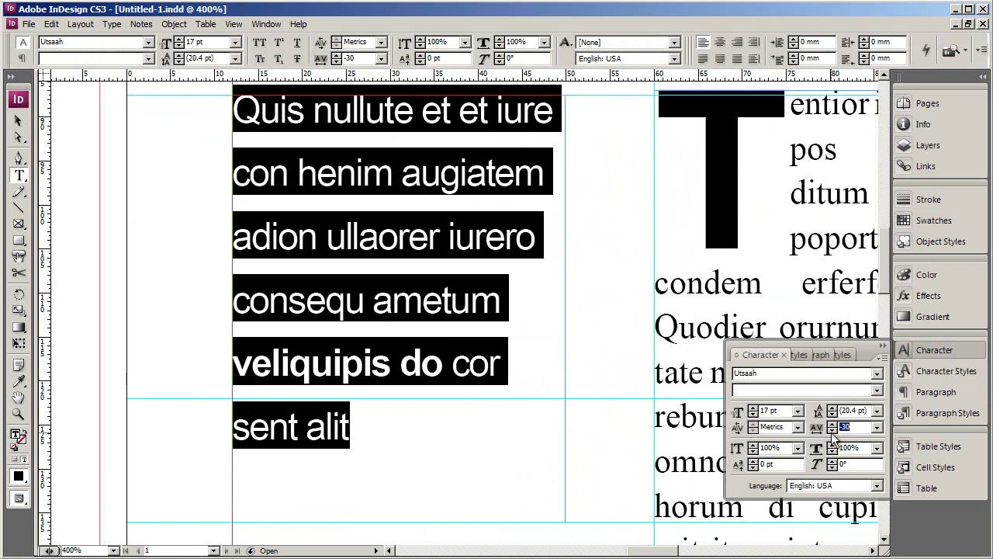
click(489, 435)
key(Escape)
Narrow the intro text frame slightly from its right edge and compare the whole page with PageLayout_1.png
mouse_move(565, 309)
mouse_down()
mouse_move(544, 311)
mouse_move(559, 309)
mouse_up()
drag(559, 309, 557, 310)
key(ctrl+0)
key(ctrl+shift+a)
click(895, 350)
key(alt+Tab)
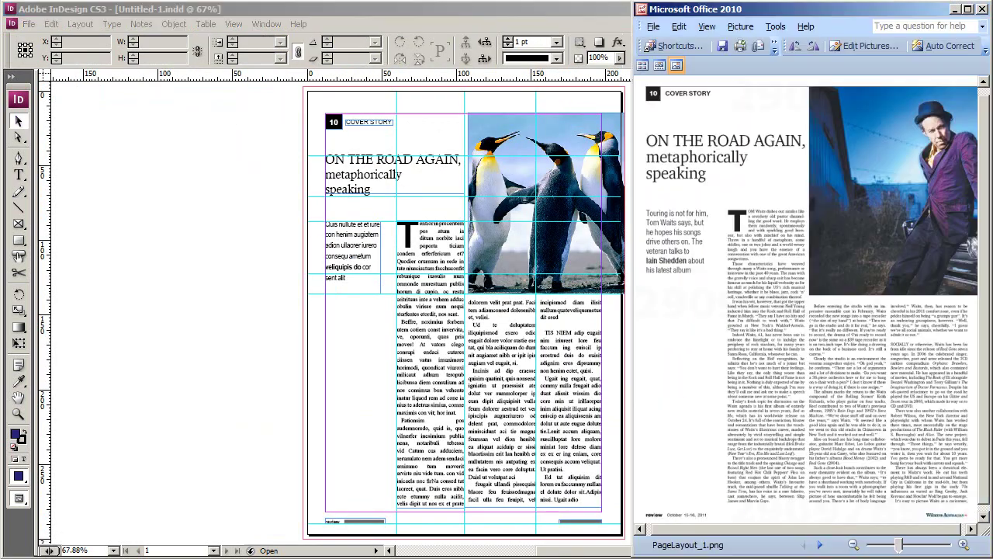
key(alt+Tab)
Set the top inset spacing of the middle body text frame below the photo to 6 mm
right_click(499, 317)
click(554, 378)
drag(690, 123, 797, 132)
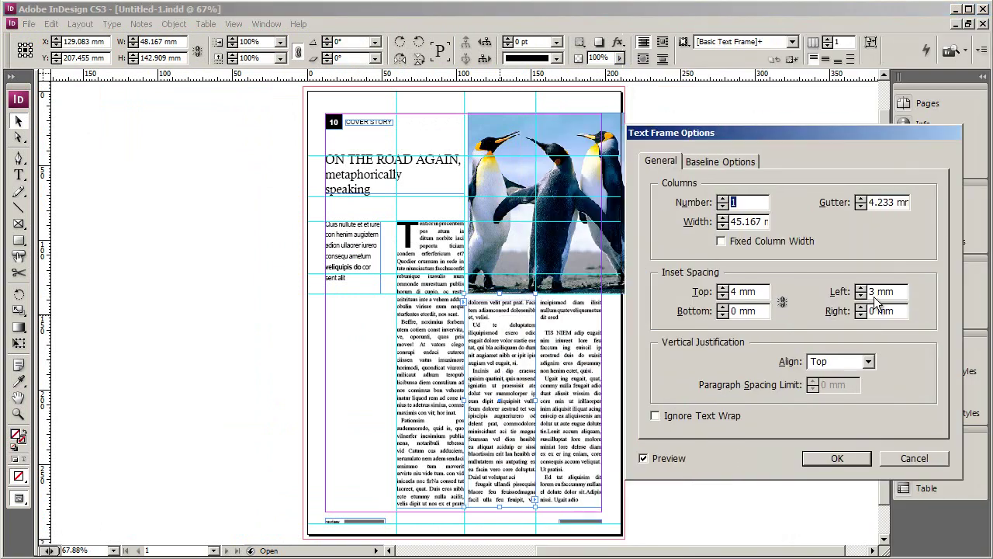
double_click(723, 288)
click(845, 457)
right_click(558, 316)
click(609, 377)
click(619, 279)
click(618, 286)
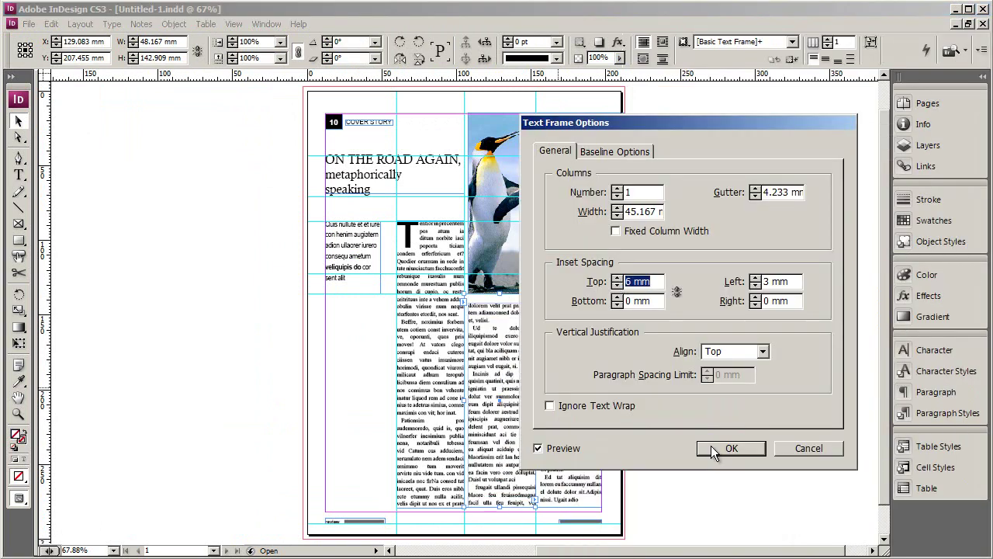
click(710, 446)
Increase the top inset spacing of the last body text column to match the column beside it
right_click(569, 339)
click(609, 400)
drag(691, 123, 820, 143)
double_click(746, 299)
click(860, 469)
key(ctrl+shift+a)
key(alt+Tab)
key(alt+Tab)
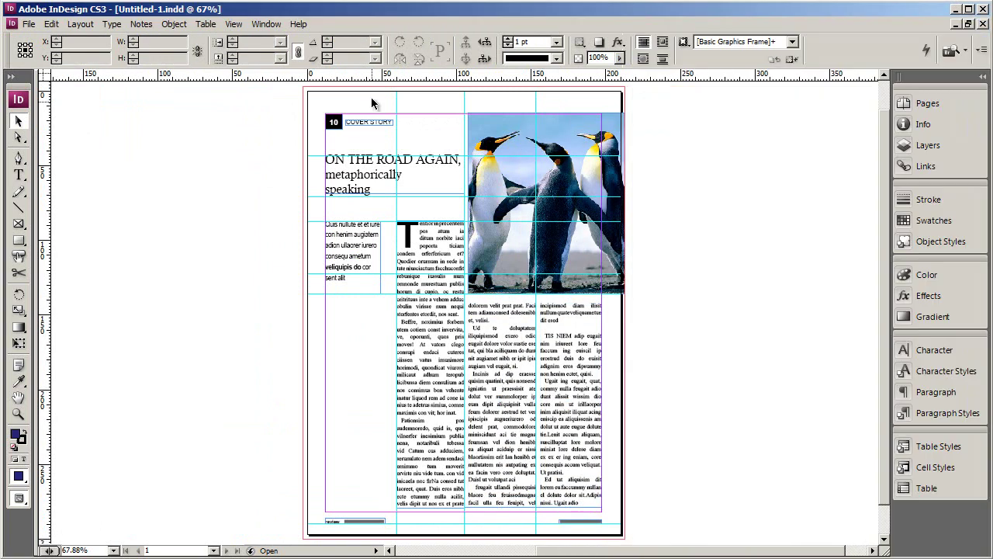
Make the COVER STORY label bold
double_click(360, 121)
key(ctrl+a)
click(149, 58)
click(143, 100)
click(18, 121)
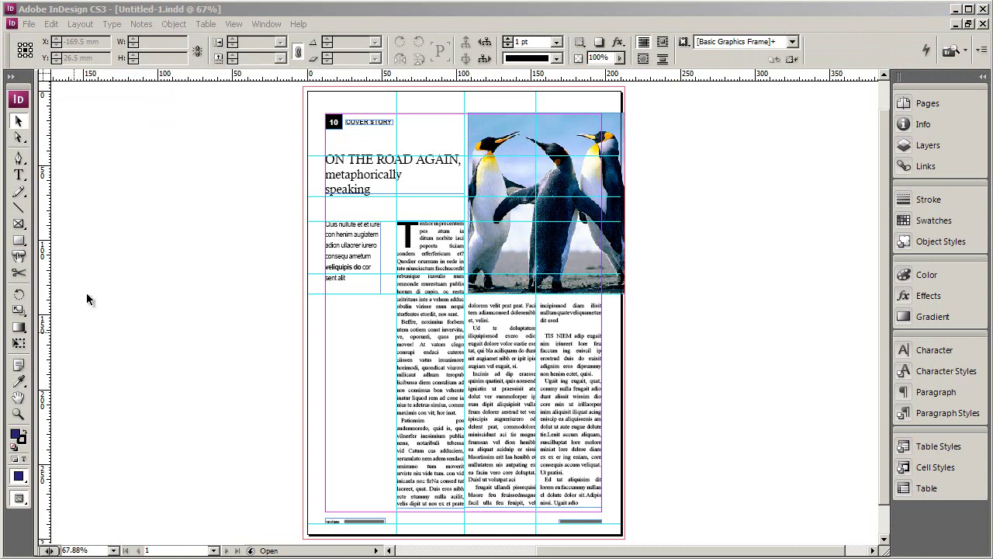
Show the page in Preview mode, compare it with PageLayout_1.png in the picture viewer, and minimize the viewer
click(19, 501)
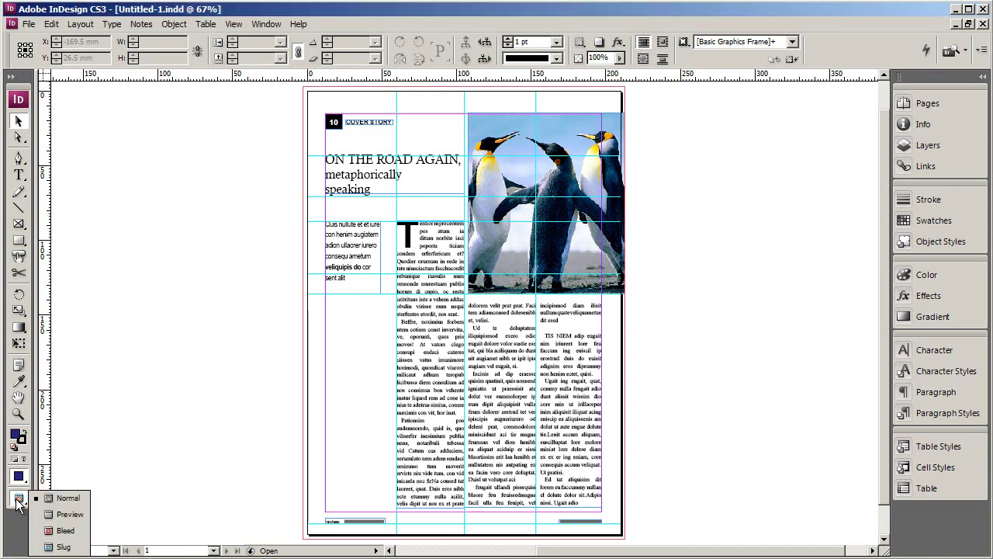
click(68, 514)
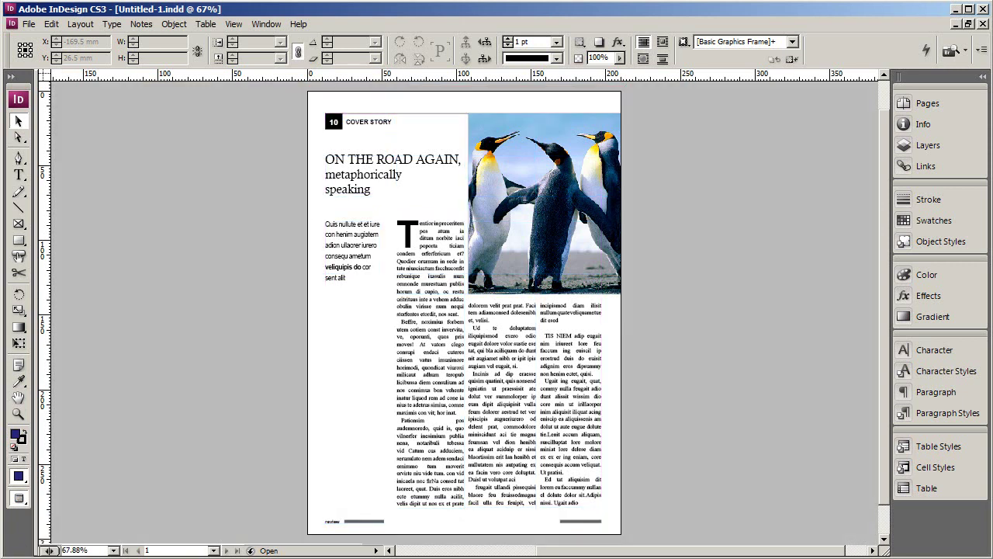
key(alt+Tab)
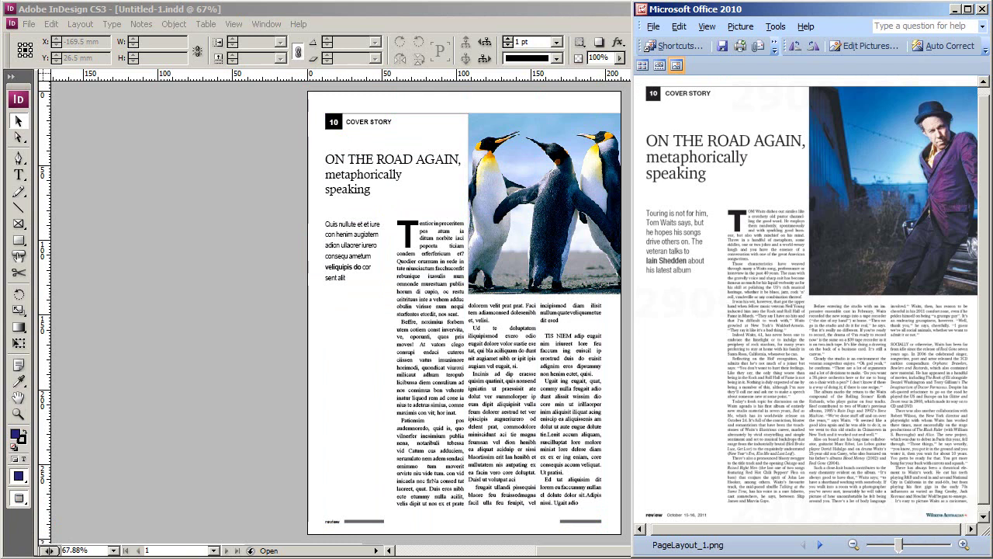
drag(712, 535, 742, 533)
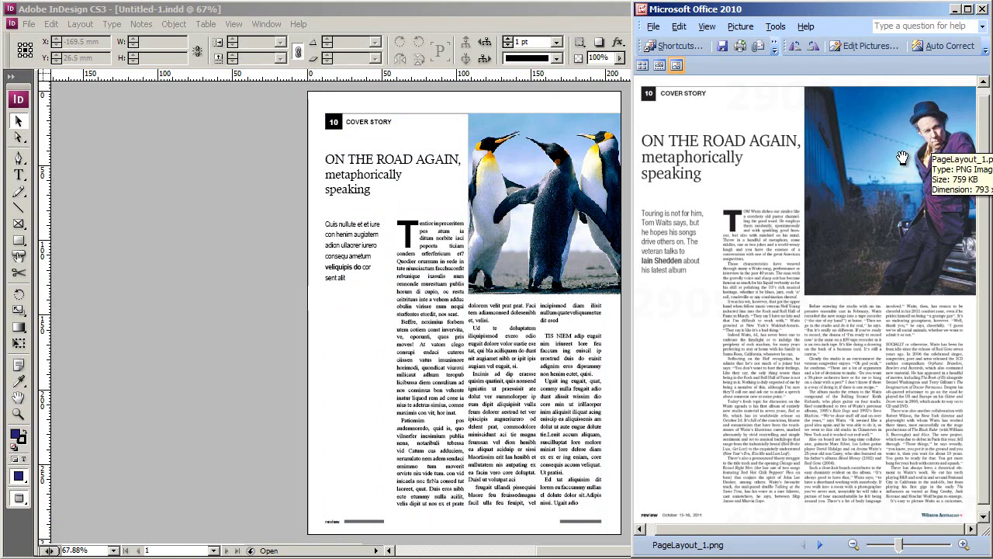
click(956, 10)
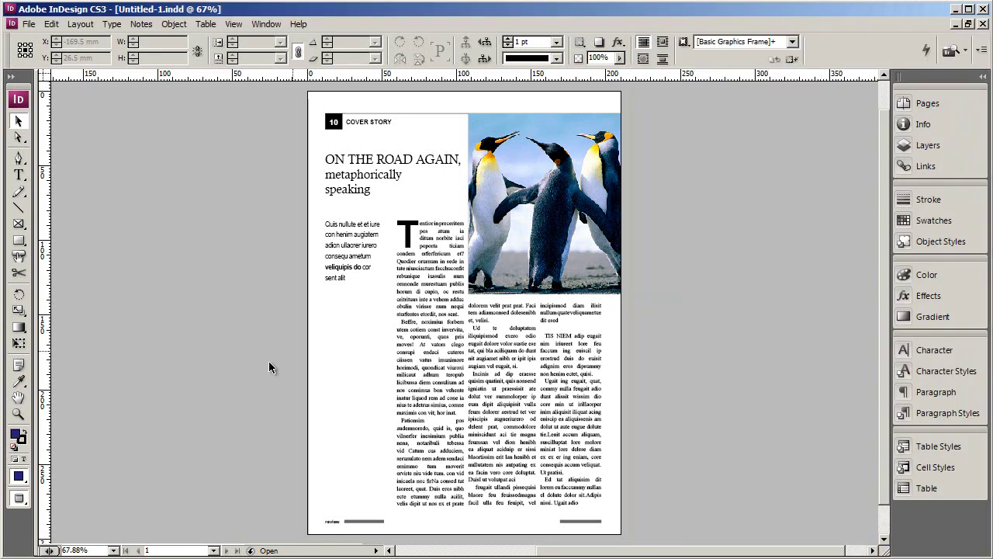
Return the page to Normal view and select the photo to examine its edge at the bleed line
drag(17, 502, 66, 500)
scroll(623, 243, up, 6)
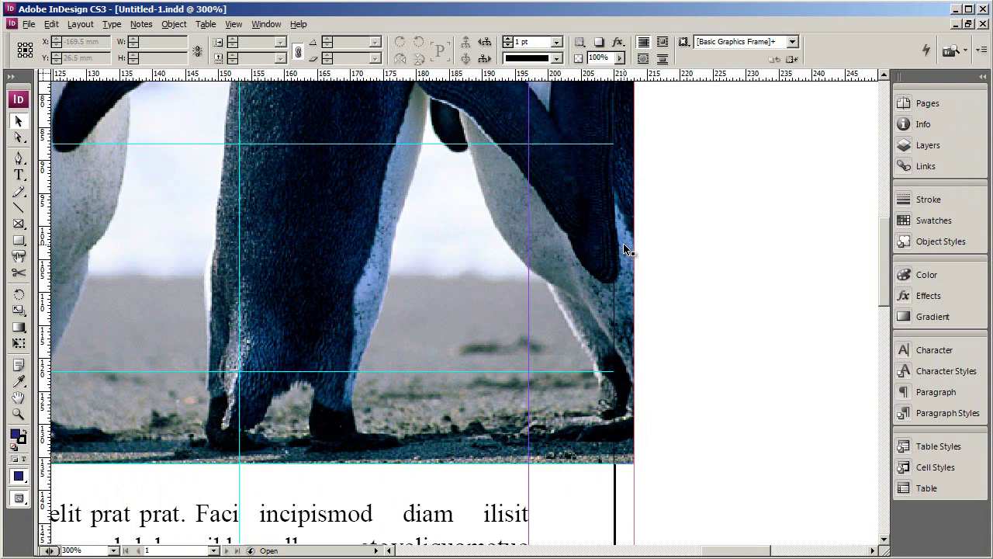
click(631, 428)
click(632, 433)
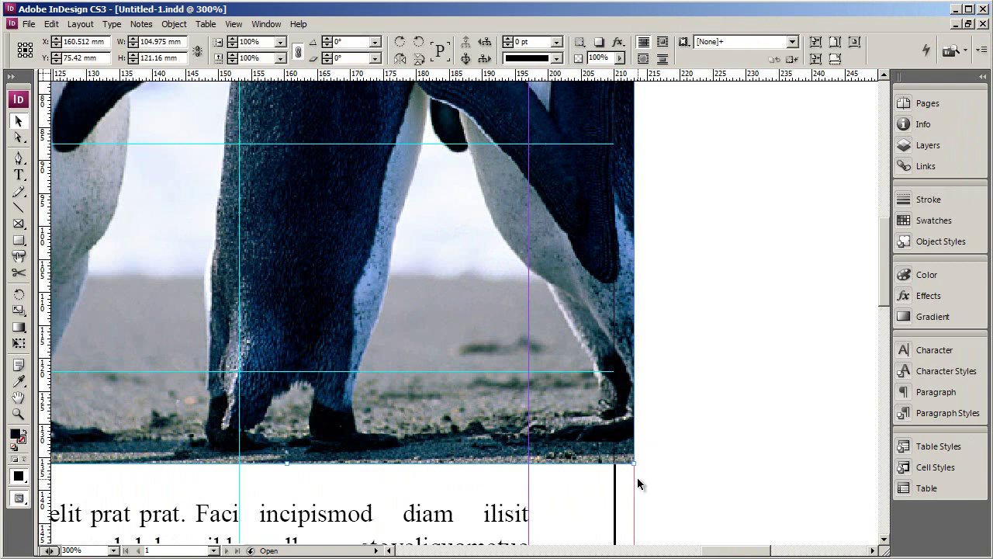
Fit the page in the window, examine the layout in Preview mode, and return to Normal view
key(ctrl+0)
drag(19, 501, 60, 520)
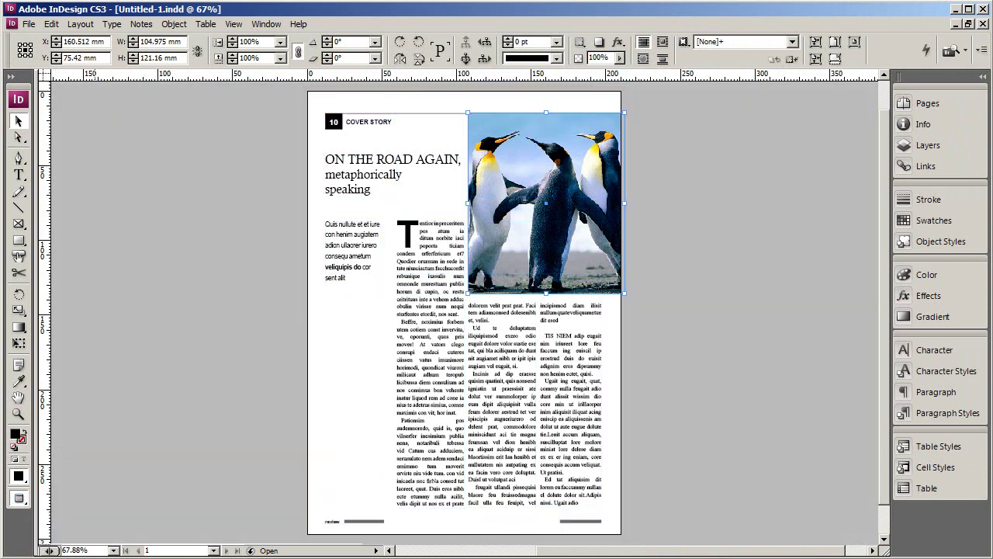
click(683, 463)
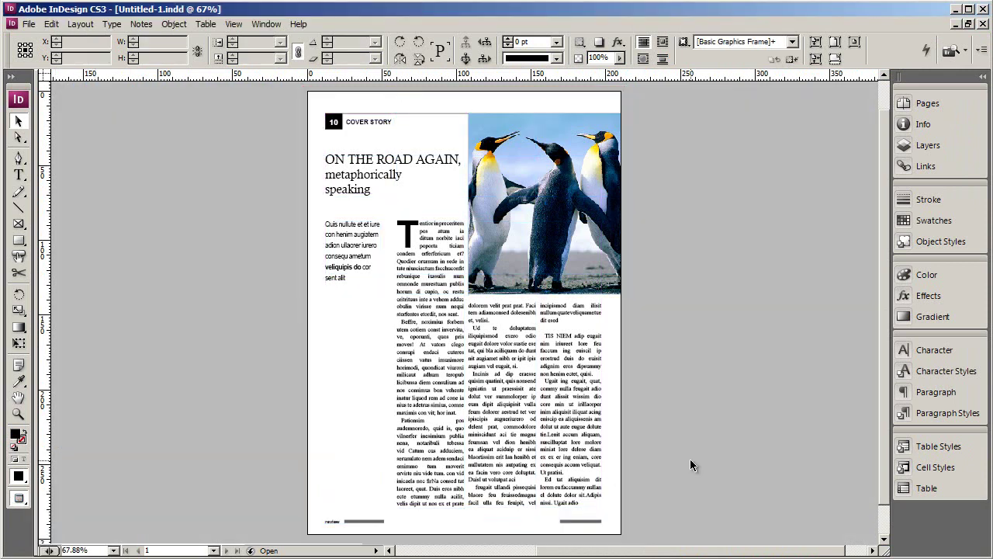
click(504, 286)
click(450, 319)
click(234, 321)
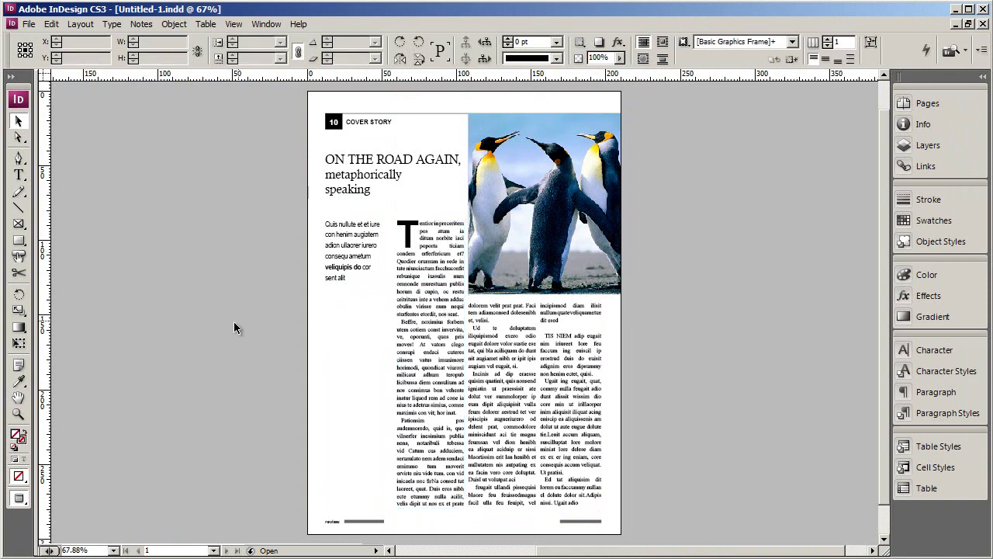
drag(22, 498, 61, 500)
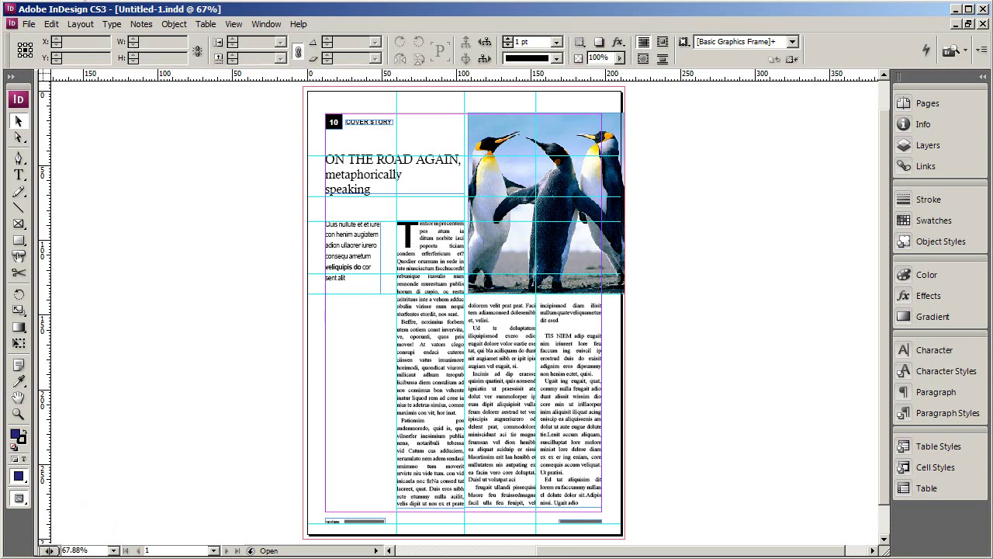
click(29, 24)
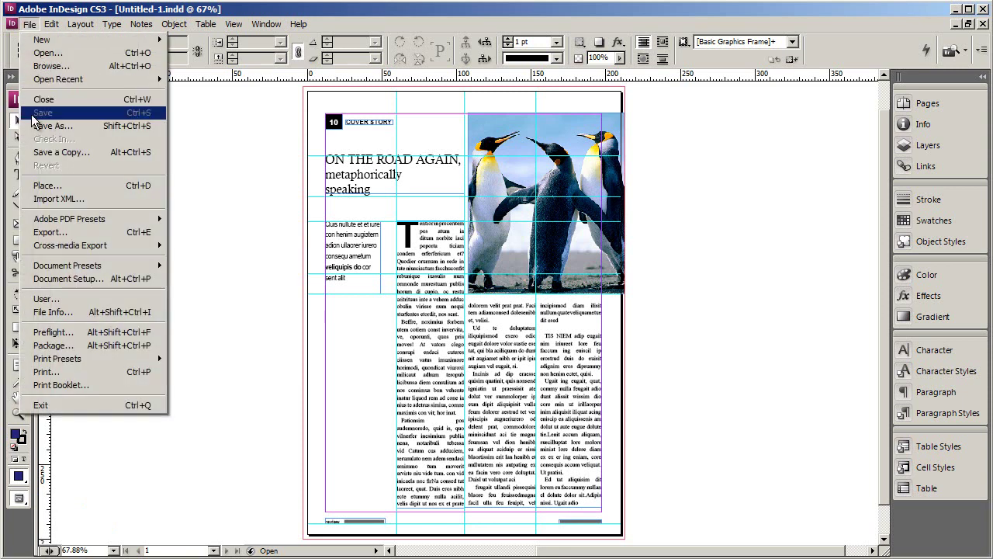
click(131, 126)
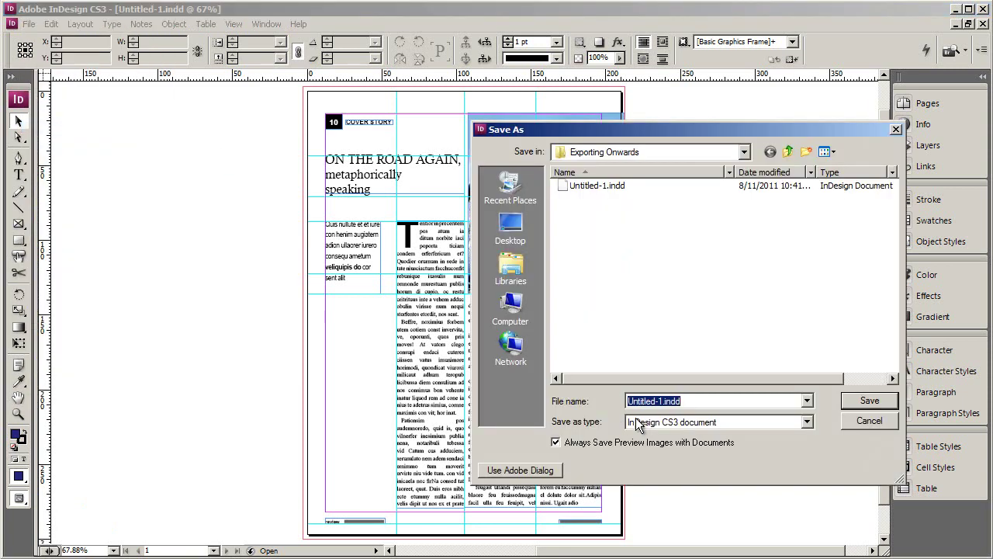
click(873, 420)
Start a PDF export with the [Press Quality] preset, saving it to the Desktop as Untitled-1.pdf
click(29, 24)
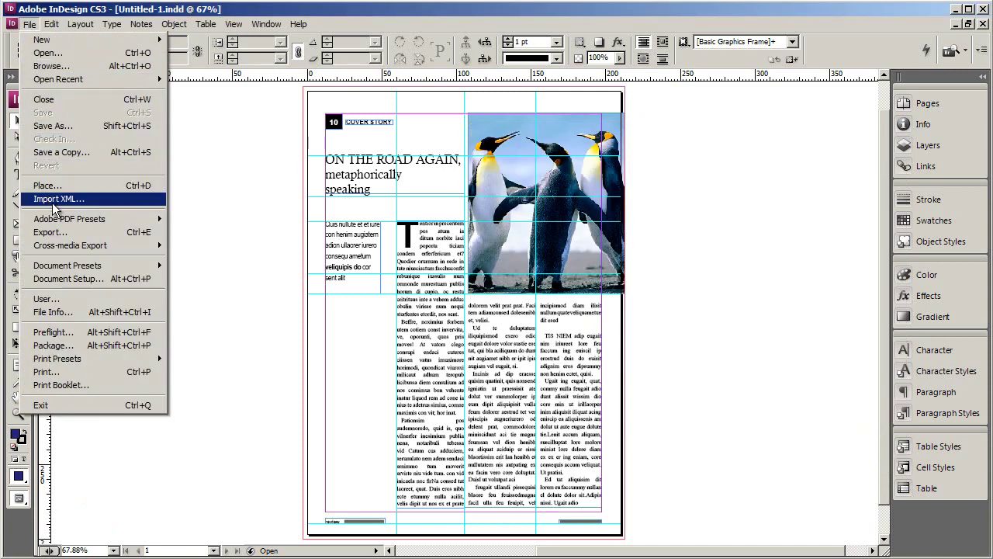
mouse_move(55, 220)
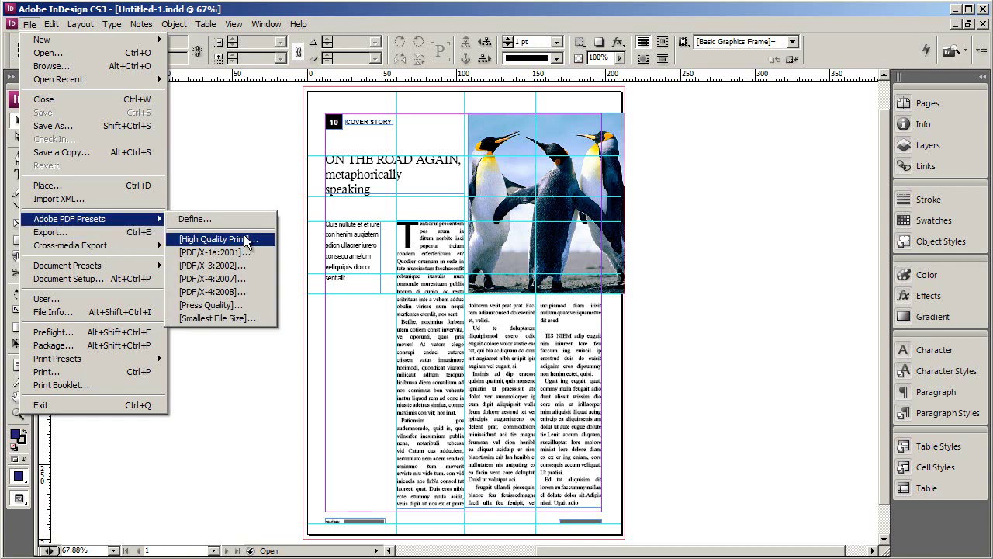
click(251, 307)
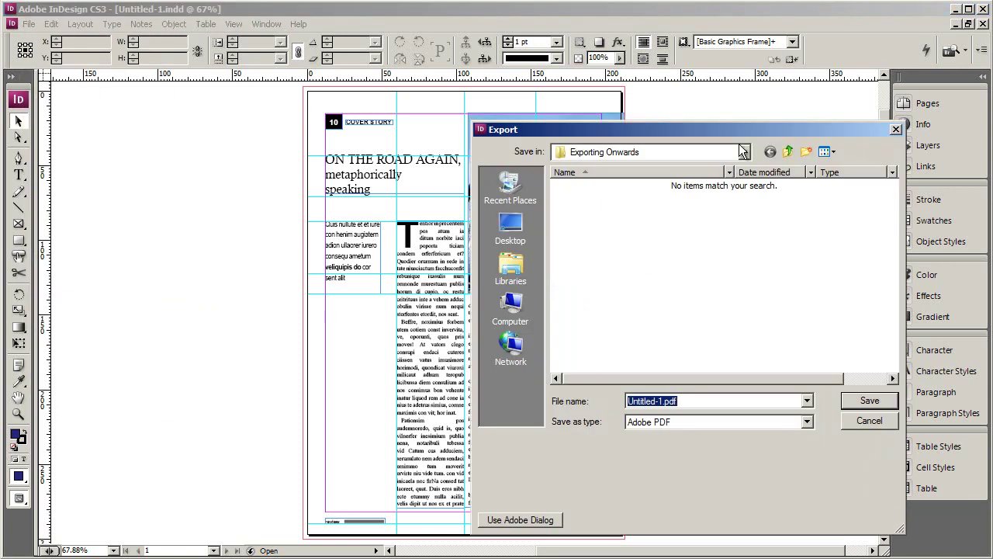
drag(760, 135, 595, 118)
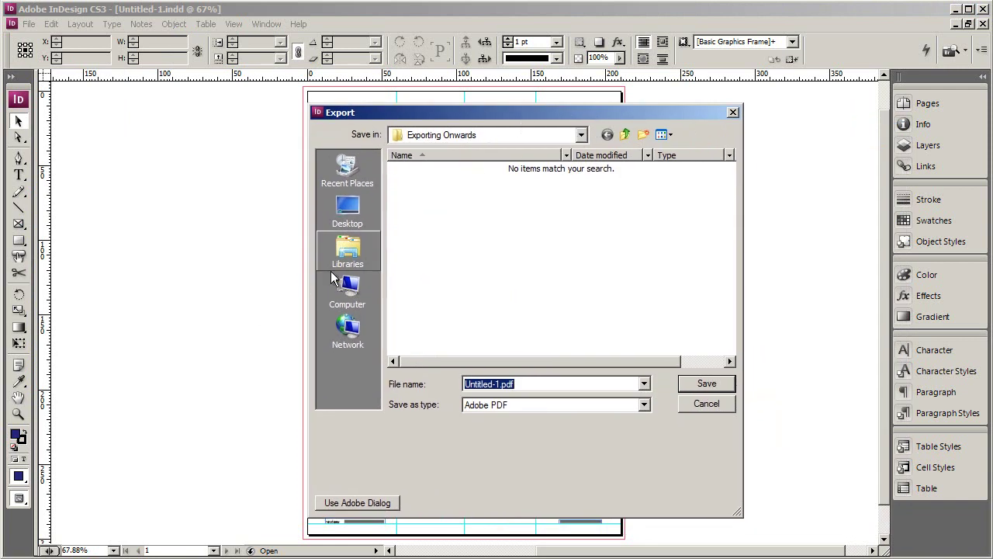
click(348, 213)
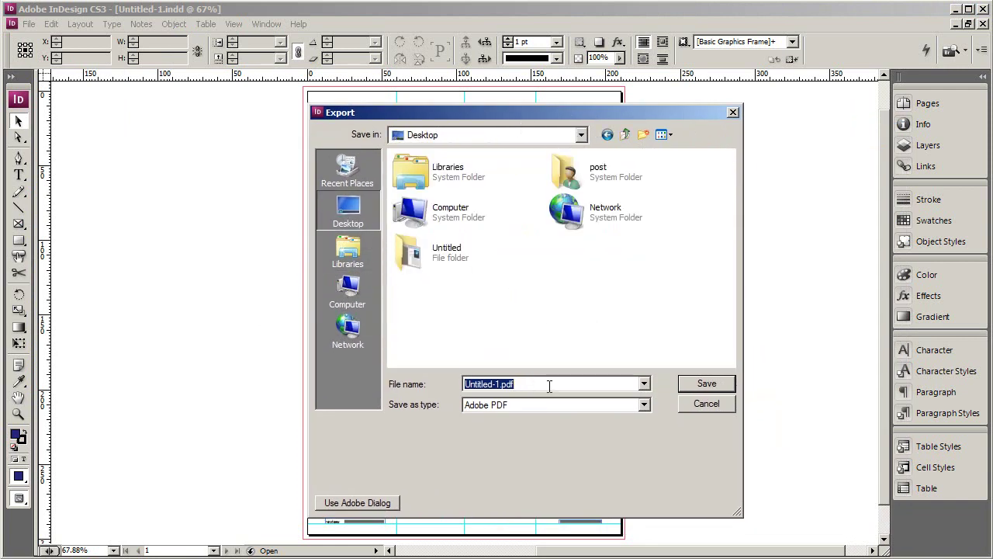
click(704, 382)
Export the PDF with All Printer's Marks and Use Document Bleed Settings enabled, check it in Adobe Reader, and minimize the reader
drag(788, 70, 581, 83)
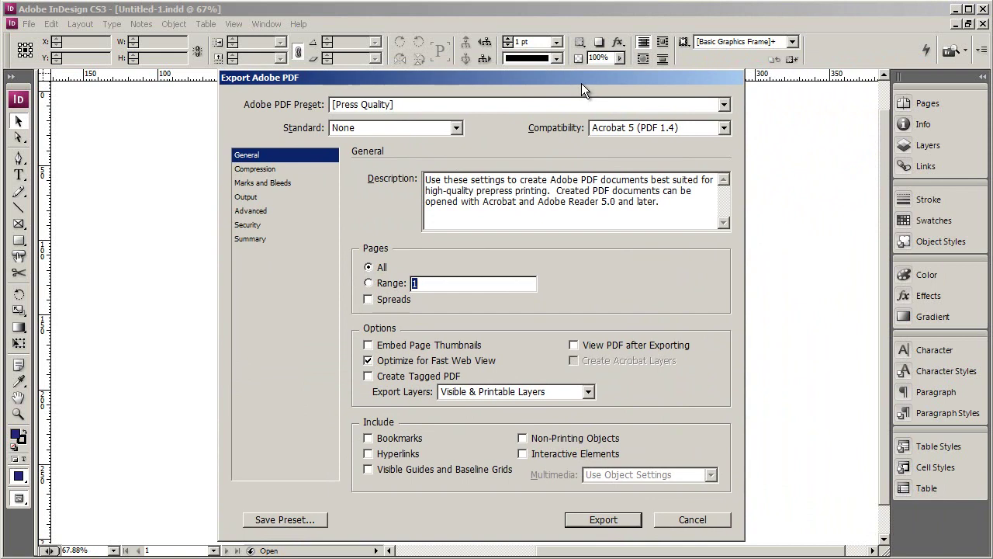
click(262, 183)
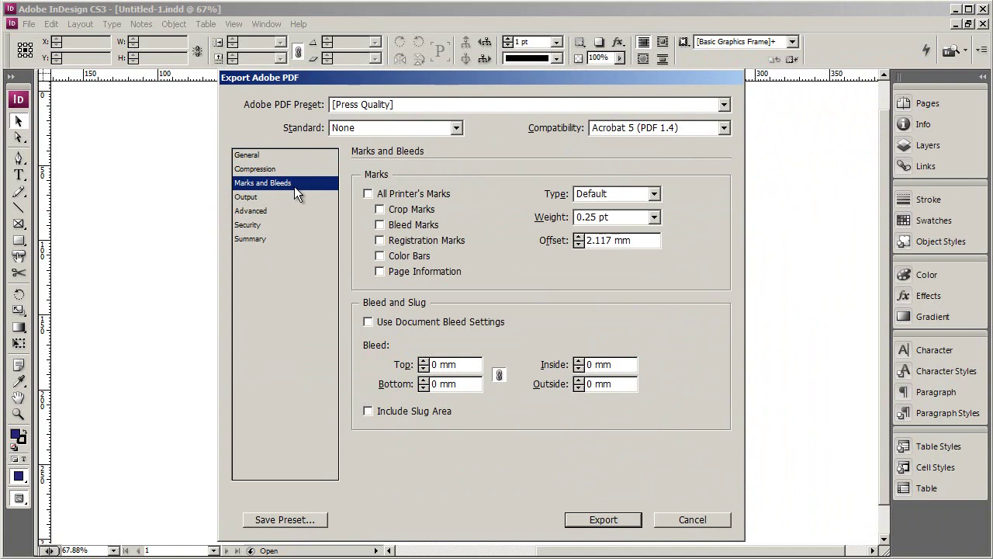
click(369, 194)
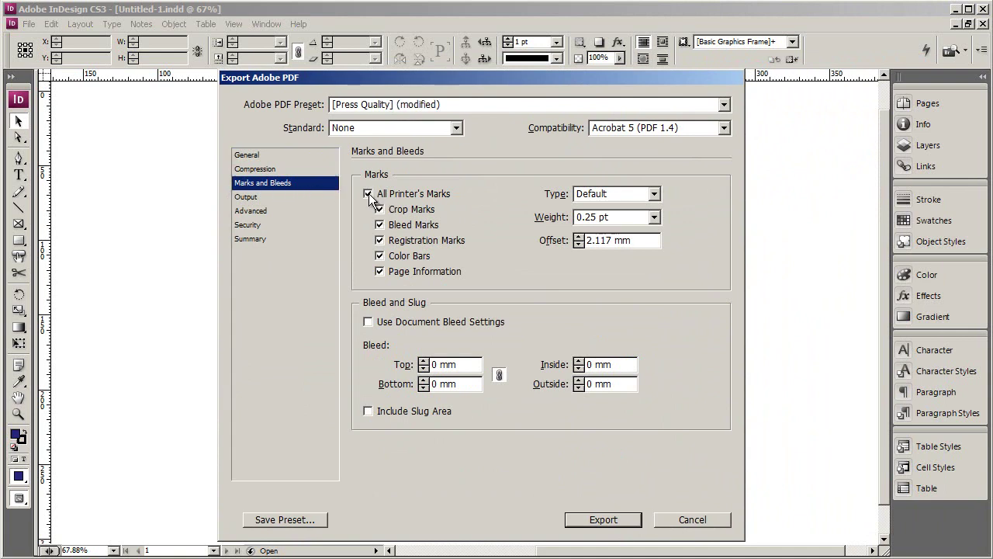
click(368, 322)
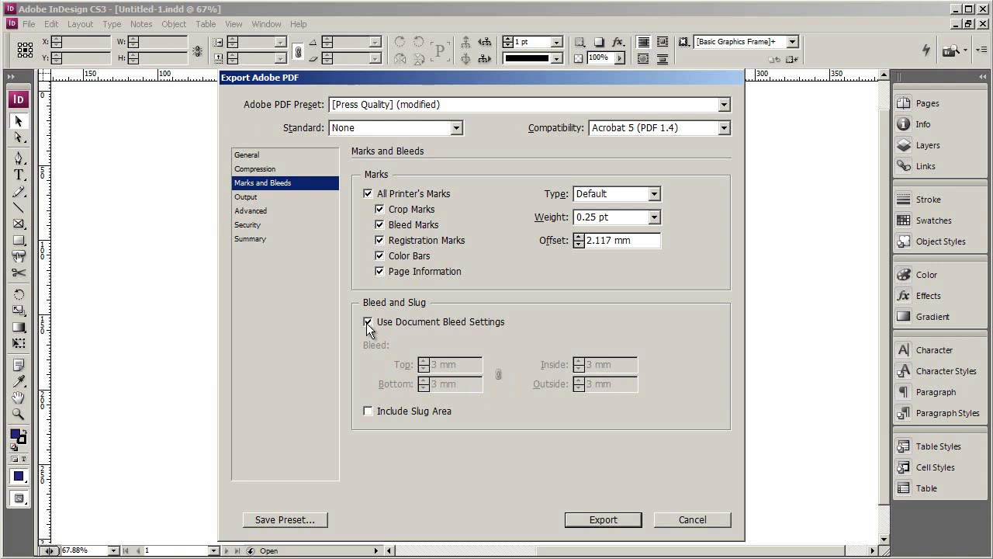
click(573, 525)
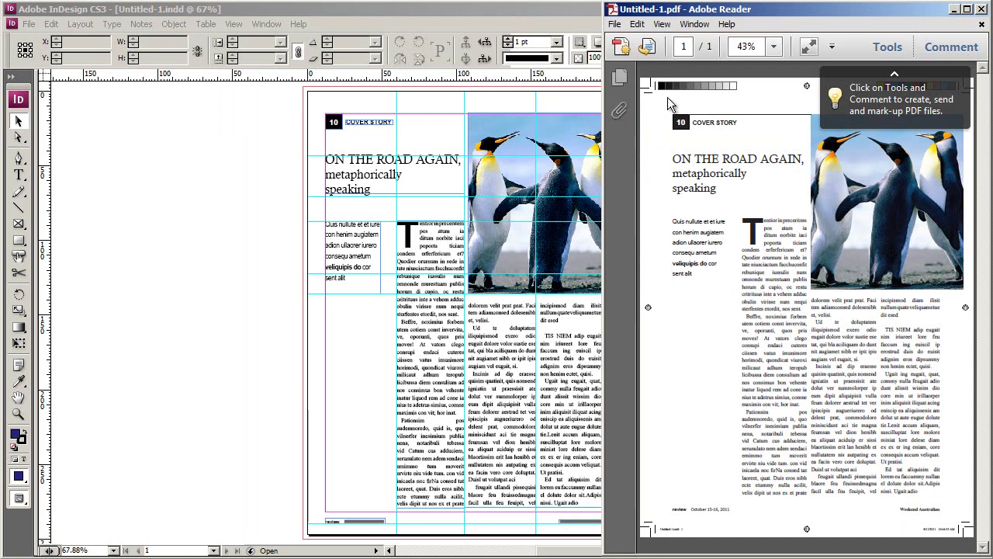
mouse_move(672, 517)
click(953, 10)
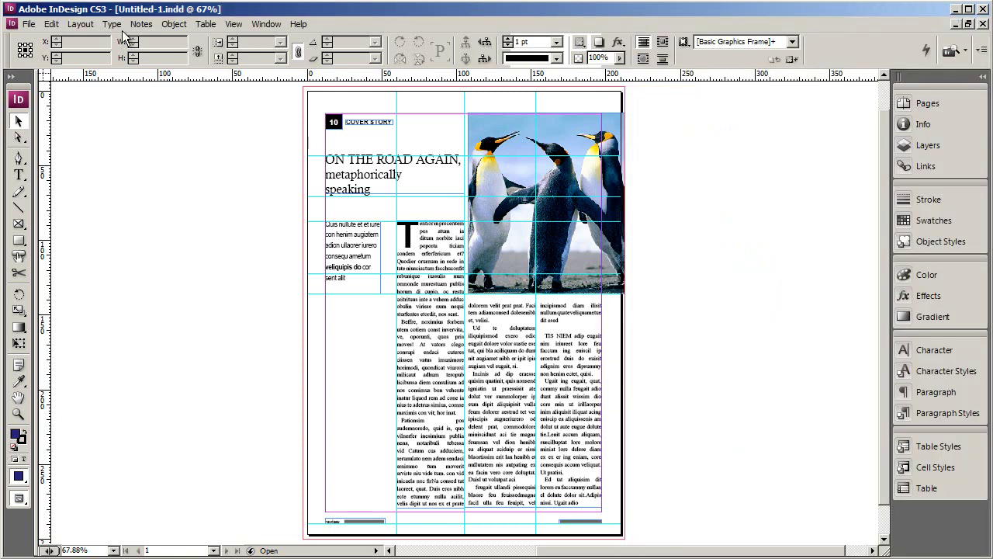
Start a second PDF export with the [Press Quality] preset, saving it to the Desktop as Untitled-2.pdf
click(28, 24)
mouse_move(62, 220)
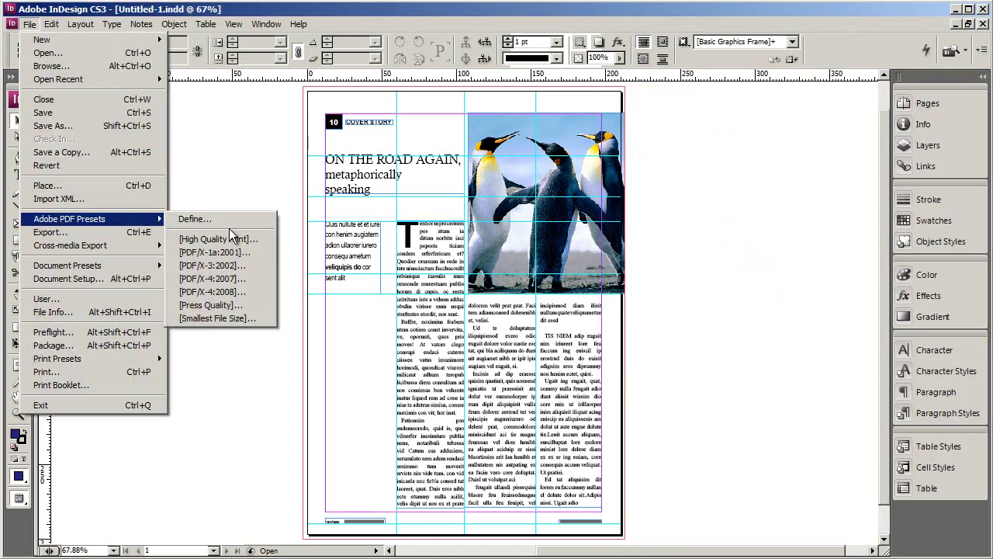
click(233, 305)
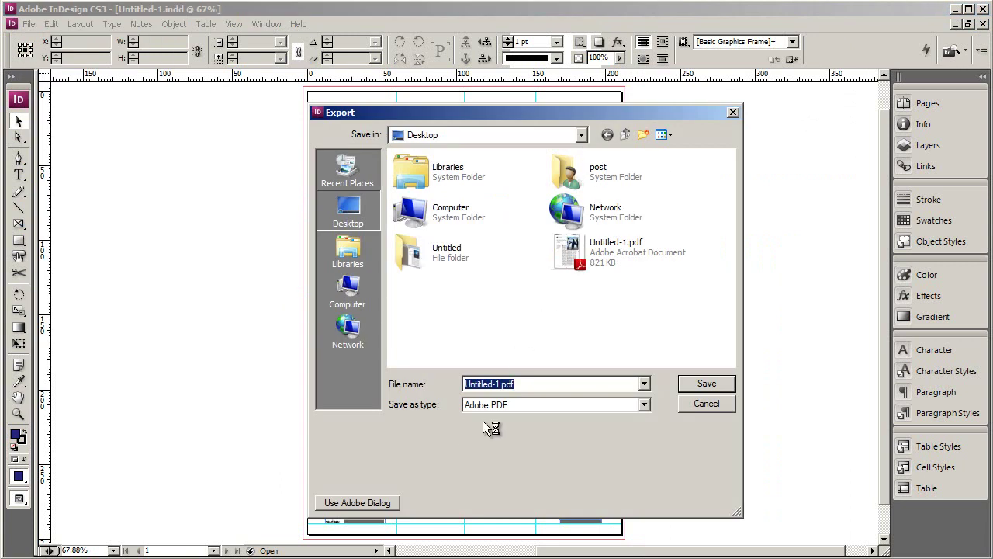
click(505, 383)
key(BackSpace)
text(2)
click(706, 383)
Review every category of export settings and export the second PDF with the preset's defaults, without printer's marks or bleed
drag(599, 63, 404, 68)
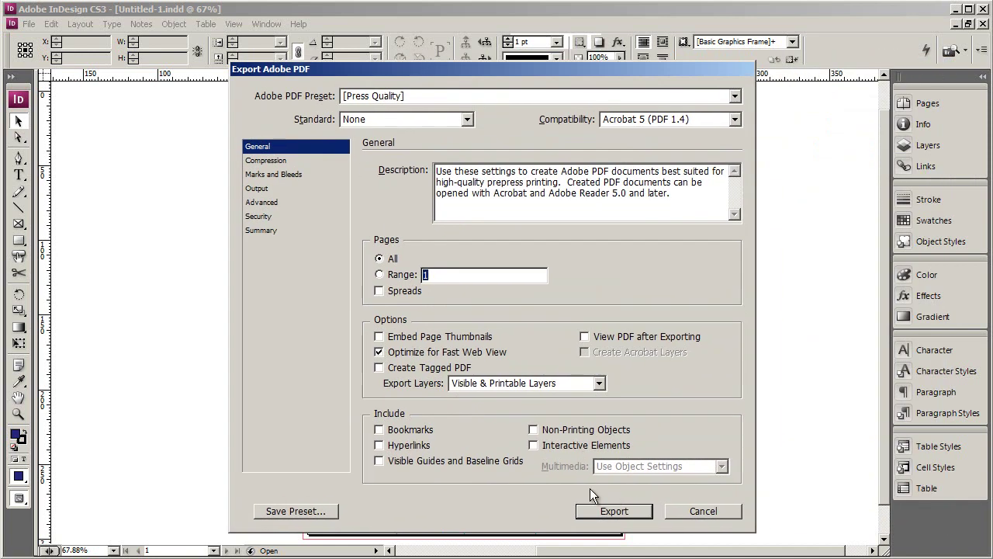
click(319, 175)
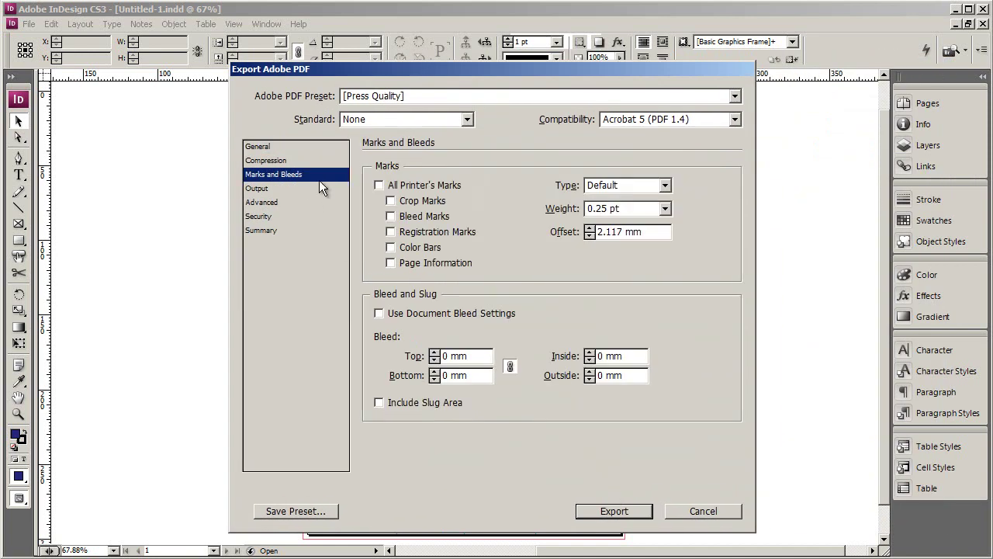
click(261, 147)
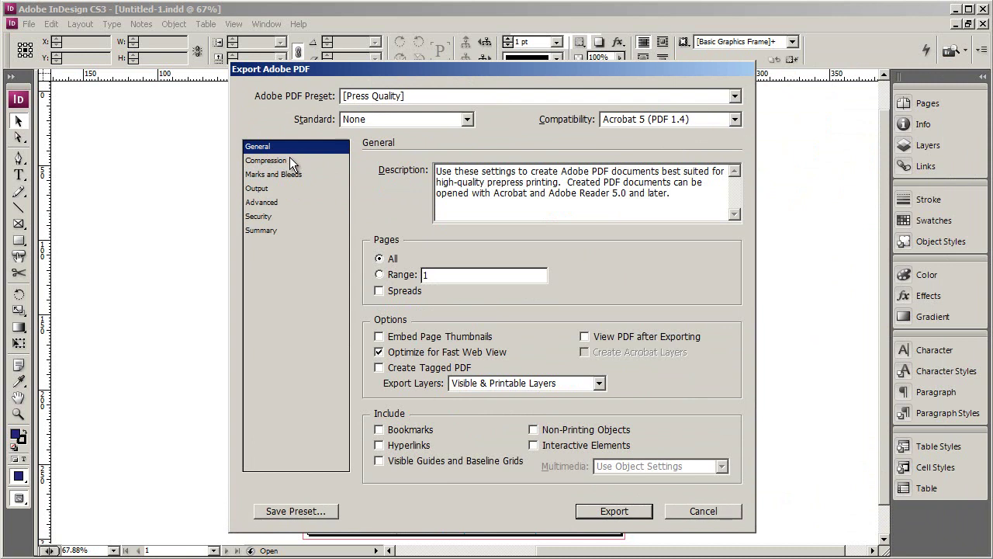
click(289, 160)
click(280, 173)
click(270, 187)
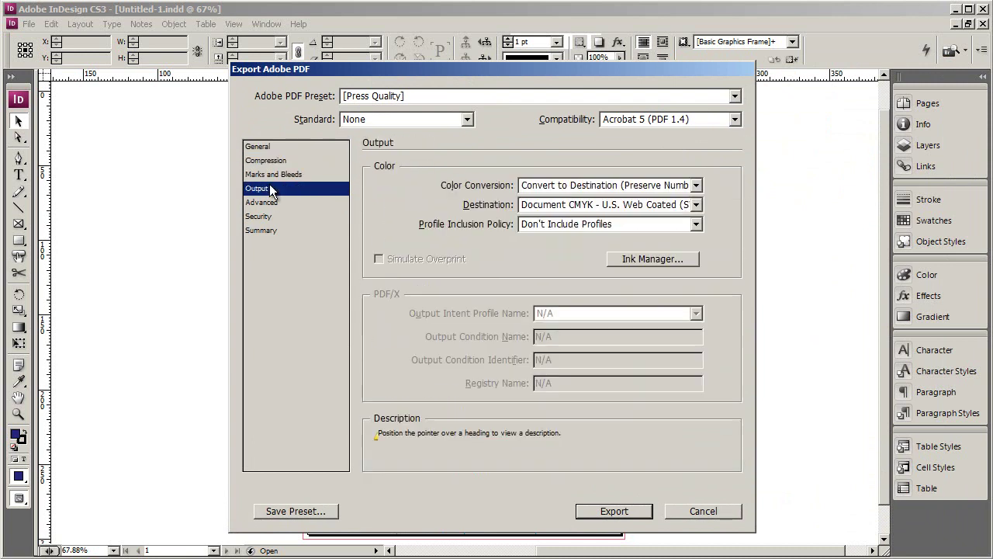
click(268, 202)
click(267, 216)
click(266, 229)
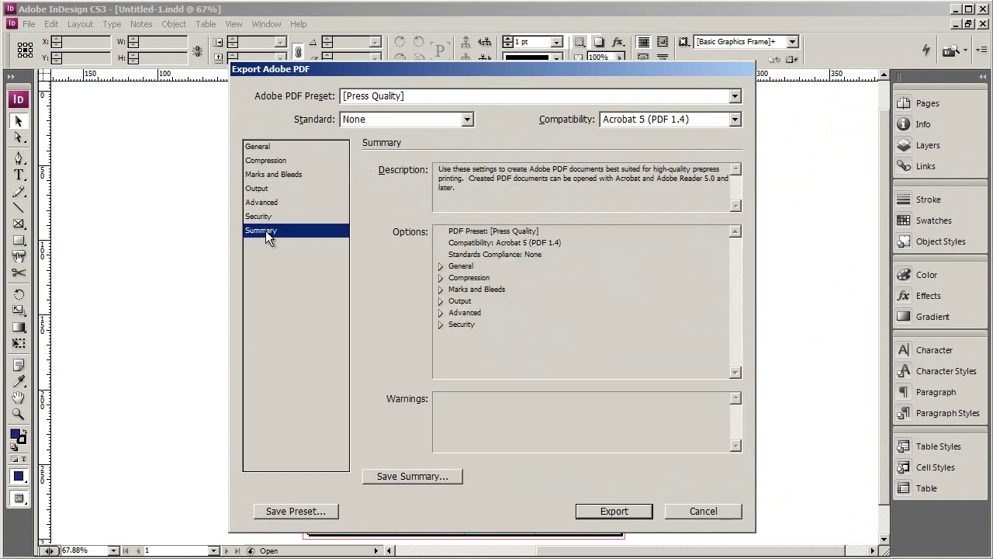
click(260, 146)
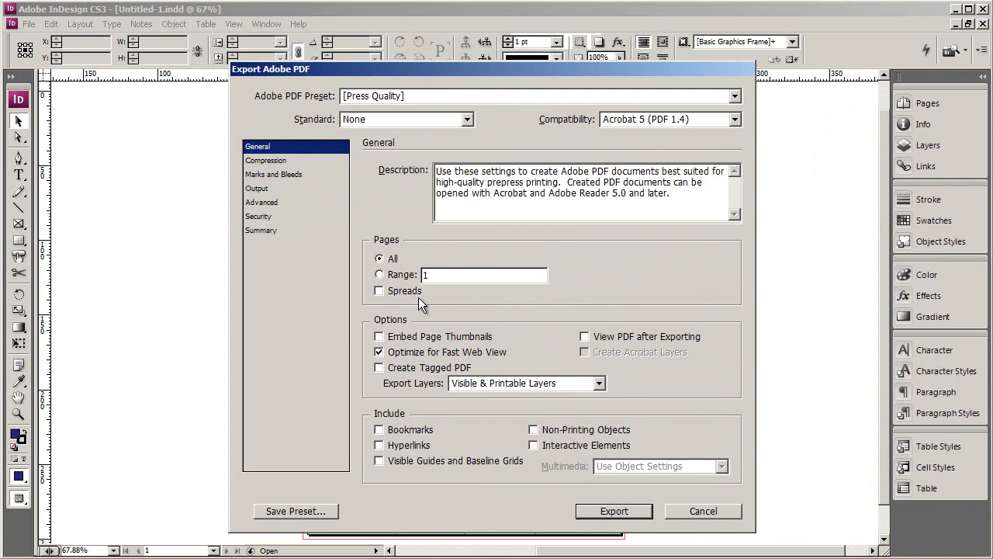
click(599, 509)
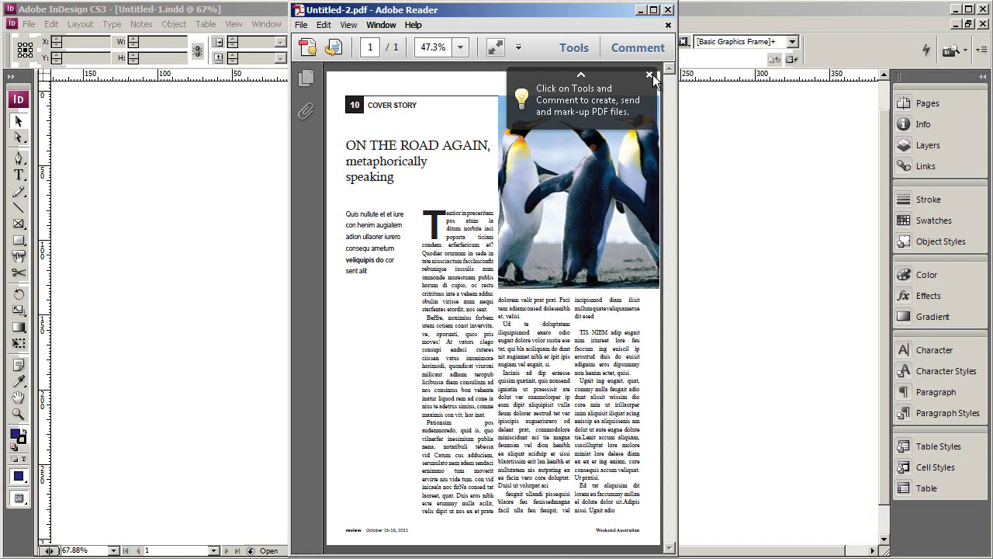
Dismiss the tip in Untitled-2.pdf, examine the photo's trimmed outer edge at 200% zoom, and minimize Adobe Reader
click(651, 76)
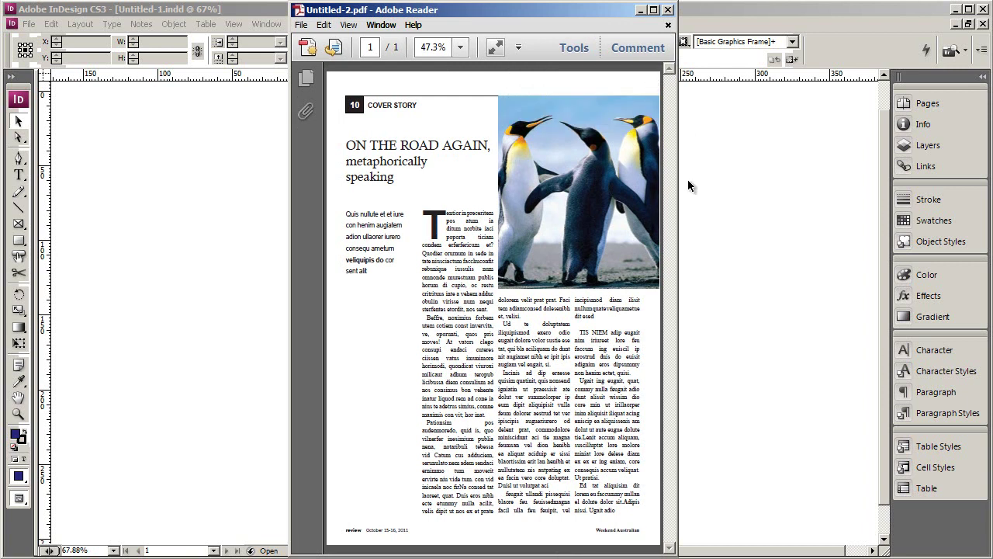
click(646, 196)
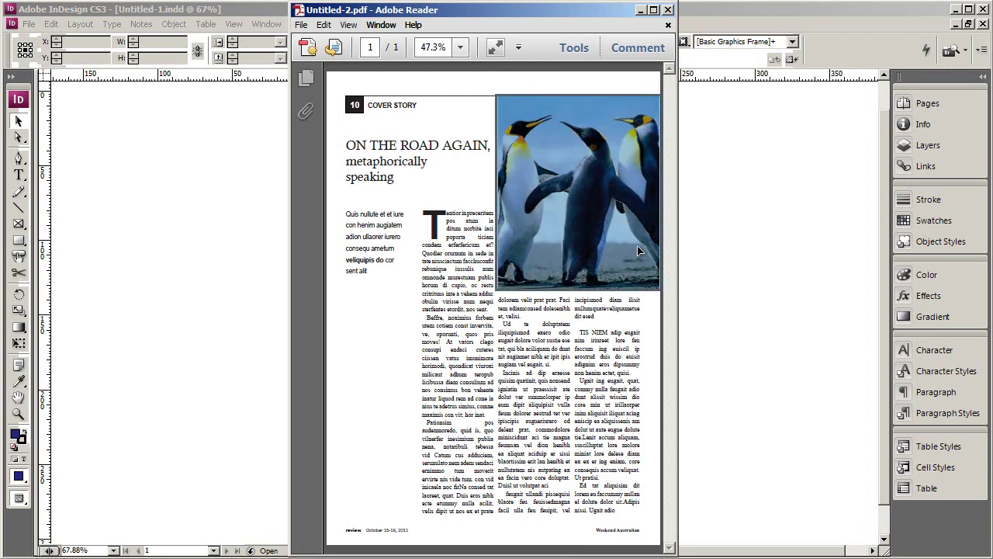
click(654, 315)
scroll(657, 240, up, 2)
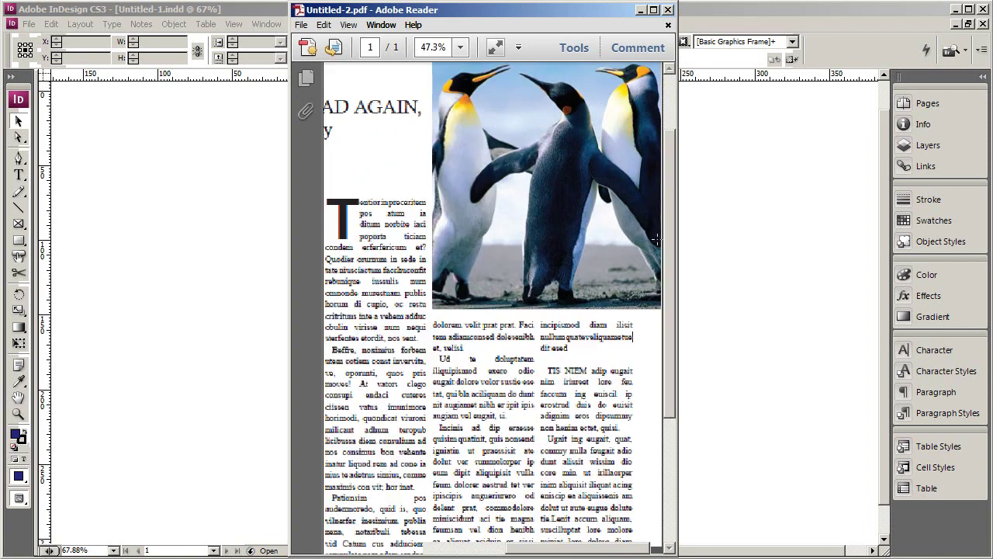
scroll(657, 240, up, 5)
drag(601, 547, 636, 536)
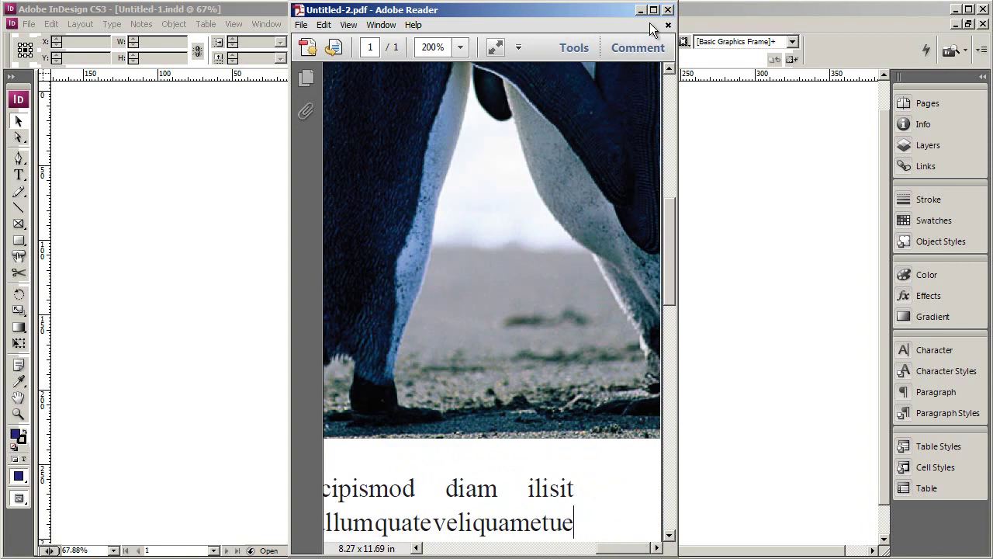
click(641, 10)
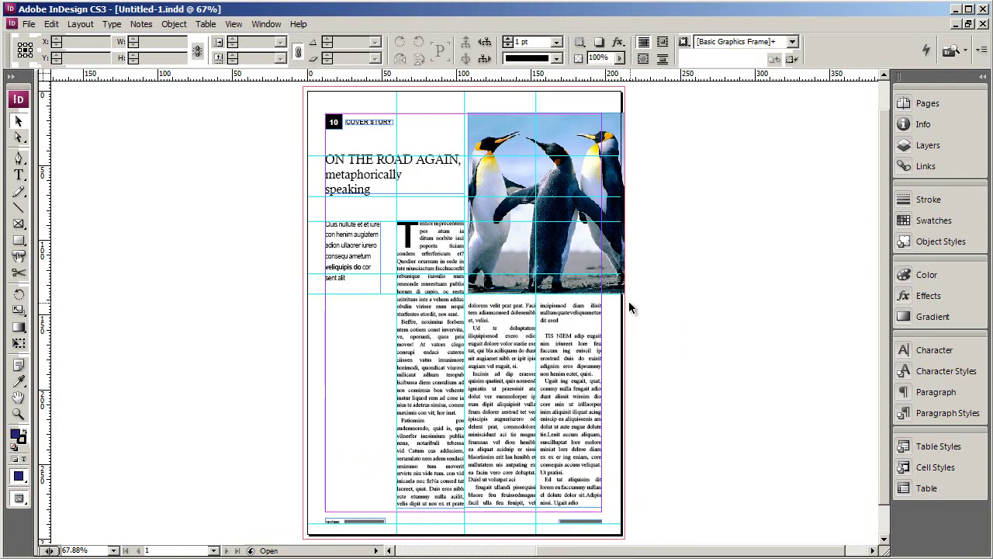